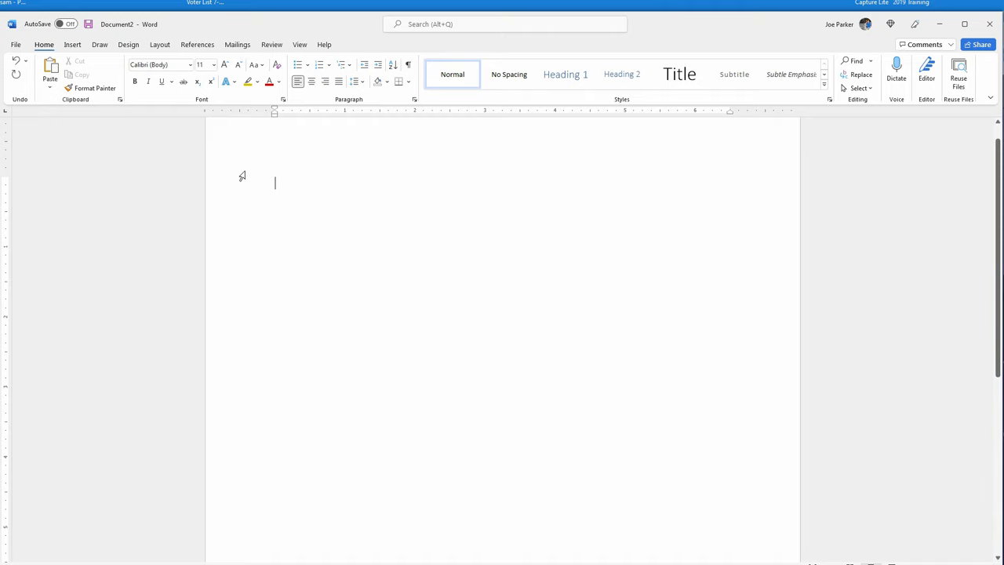
Insert a 1x1 table into the document.
click(72, 44)
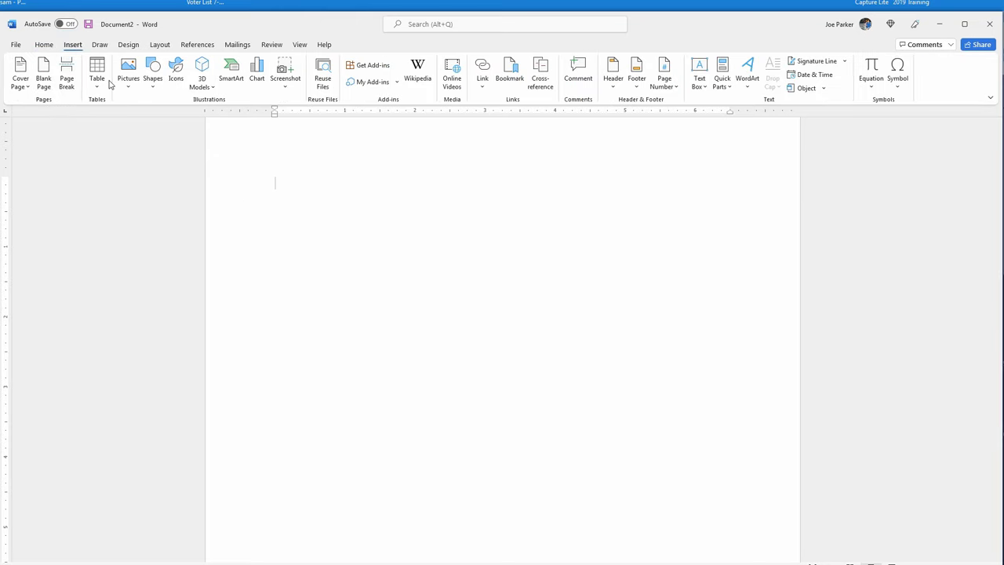
click(104, 82)
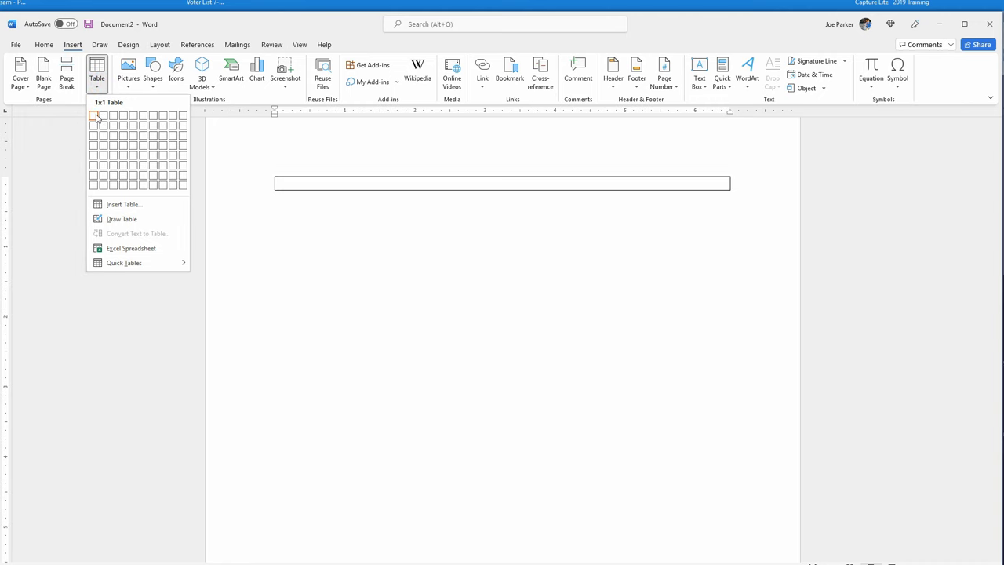
click(98, 116)
Type 'DARLINGTON ELECTRONIC INSTRUMENTS' in the cell with an empty line below, then select the title.
key(Return)
text(DARLINGTON E)
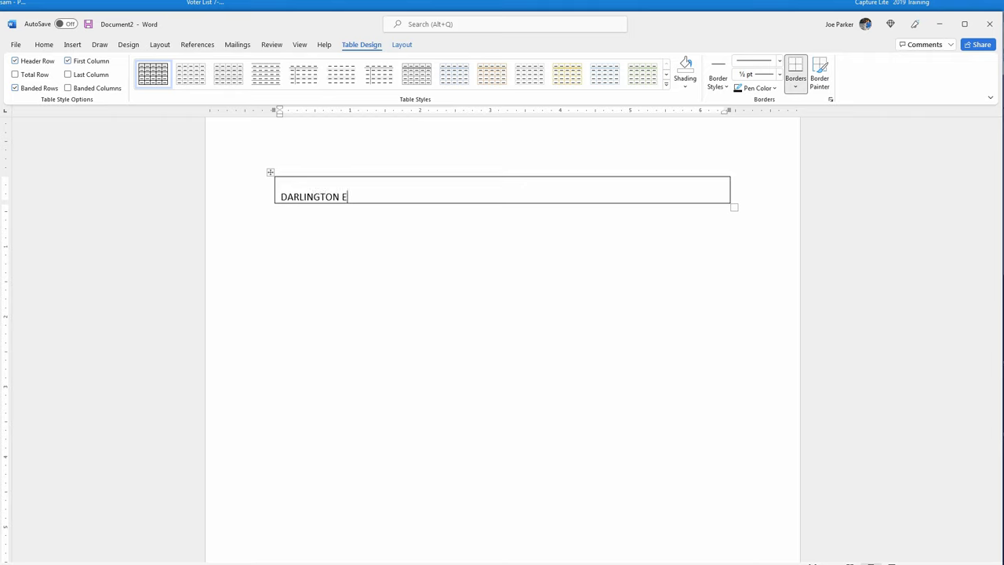
text(LECTRONIC INSTRUMENTS)
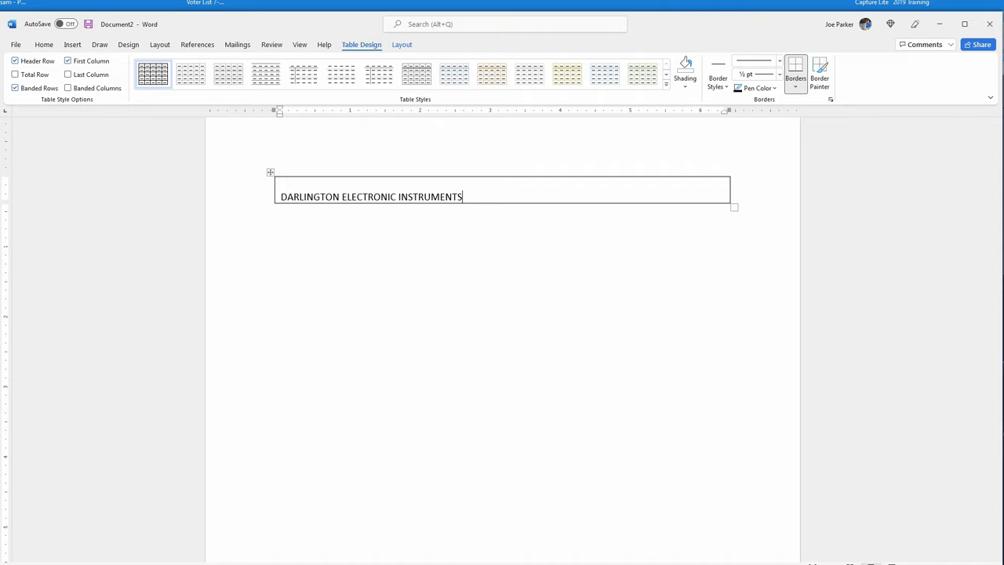
key(Return)
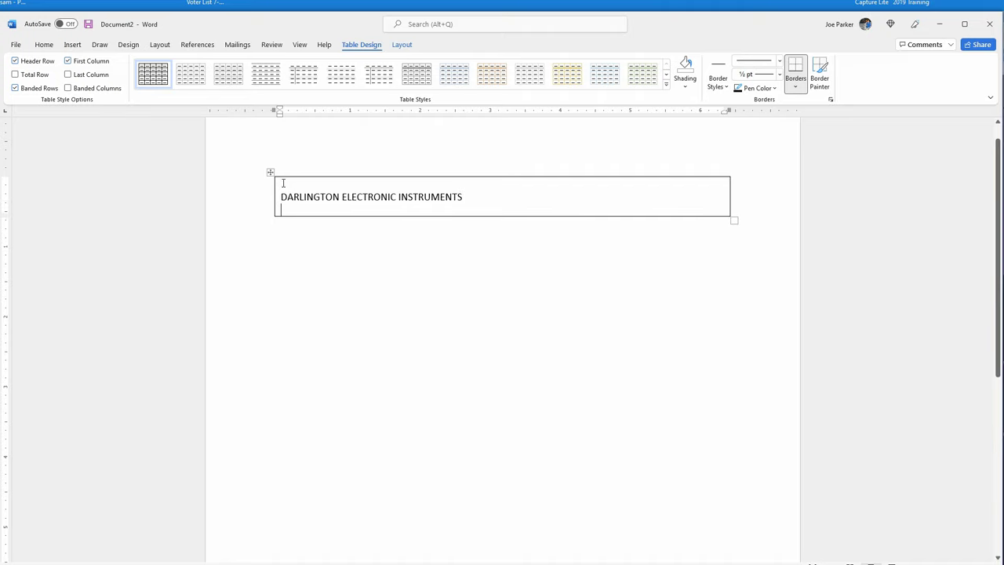
drag(285, 181, 311, 204)
key(ctrl+c)
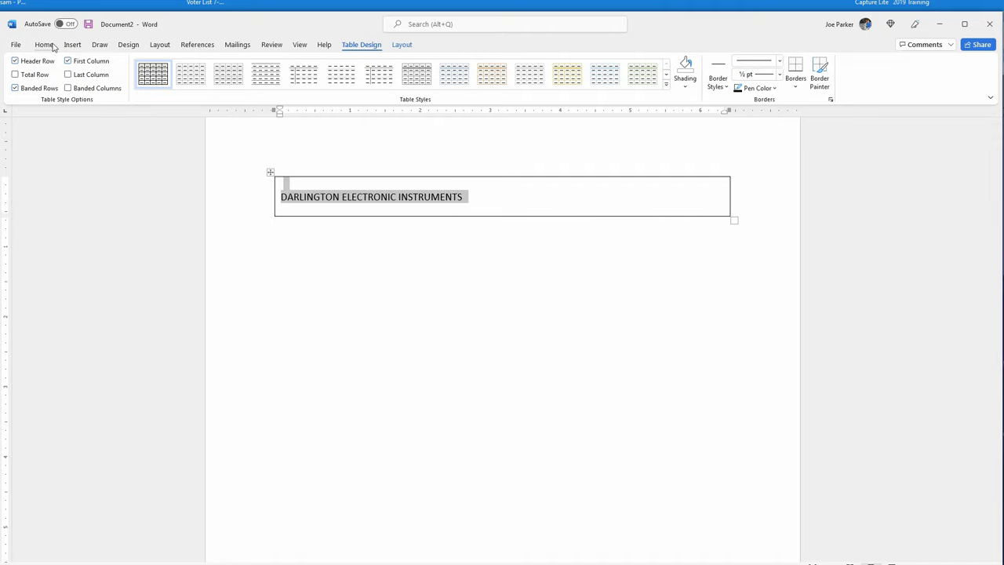
Centre the title and add a new row below holding a pasted copy of it.
click(44, 44)
click(312, 82)
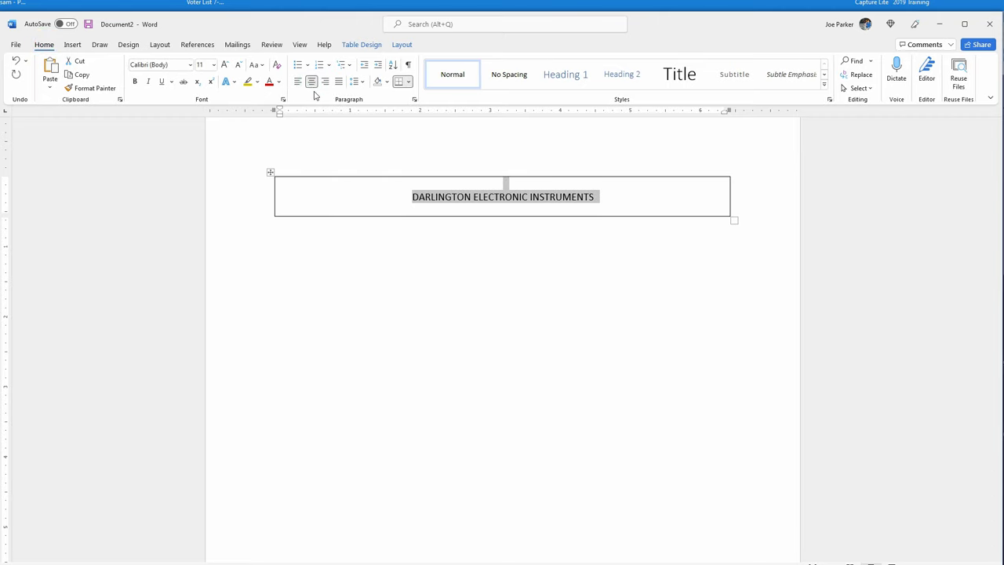
click(630, 195)
key(Tab)
key(ctrl+v)
key(ctrl+v)
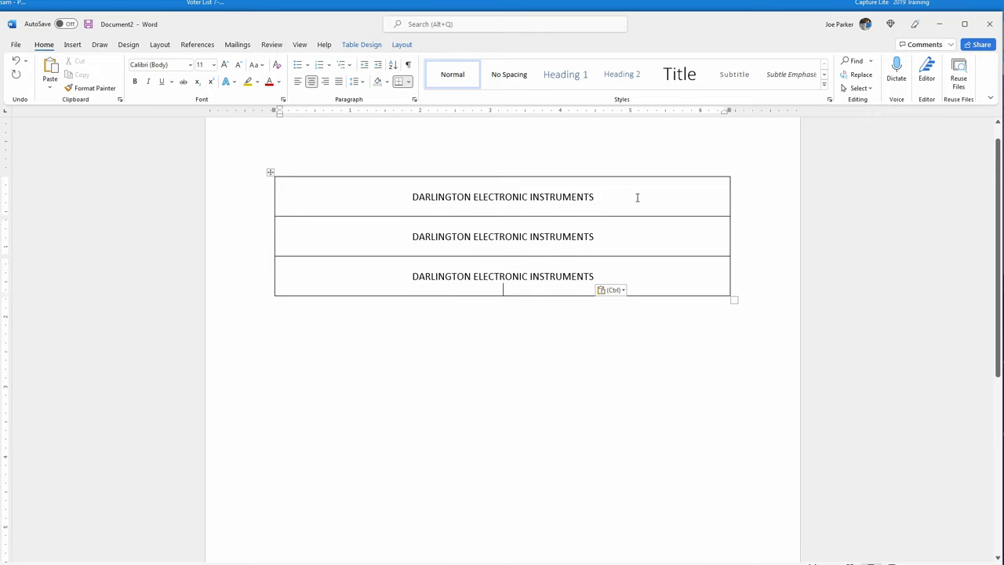
drag(411, 196, 601, 199)
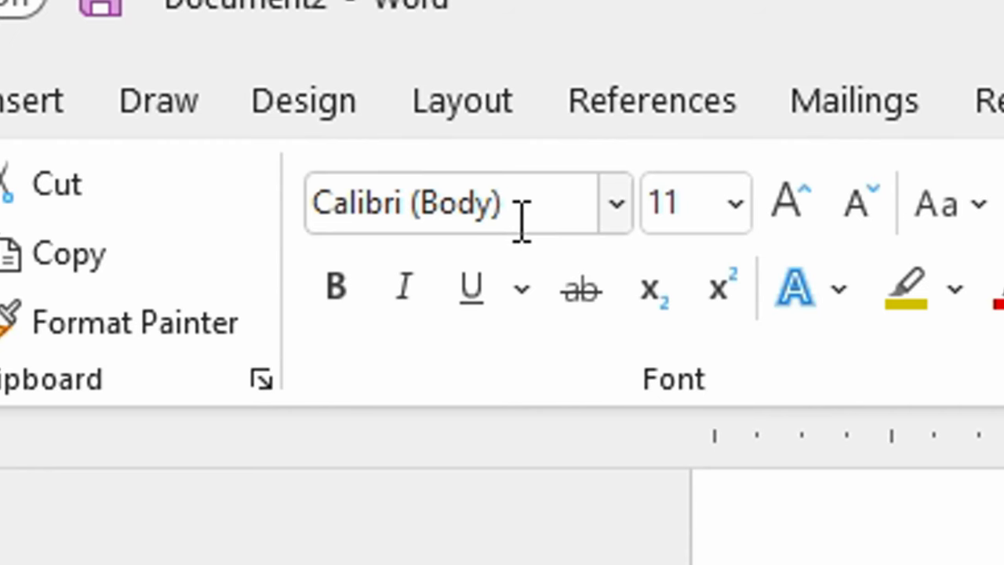
click(518, 218)
Set the second row's title in Arial and the third row's title in Times New Roman.
drag(408, 238, 630, 244)
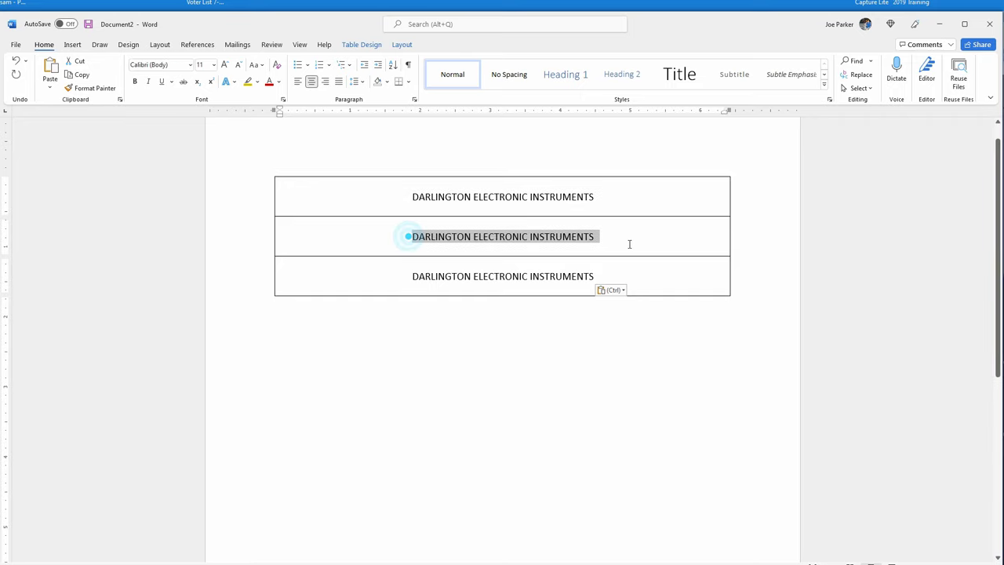
click(135, 66)
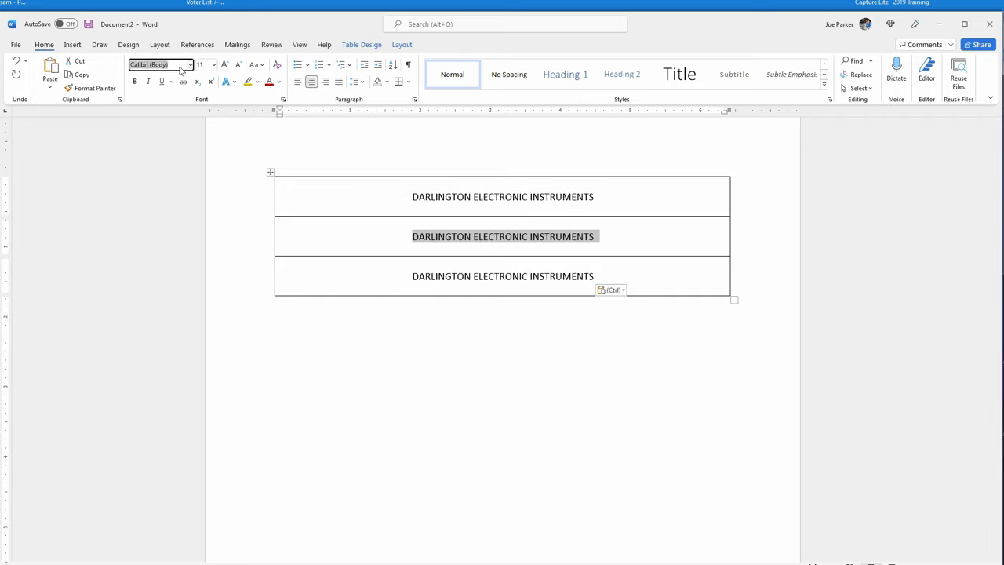
text(Arial)
key(Return)
drag(404, 276, 601, 276)
click(172, 61)
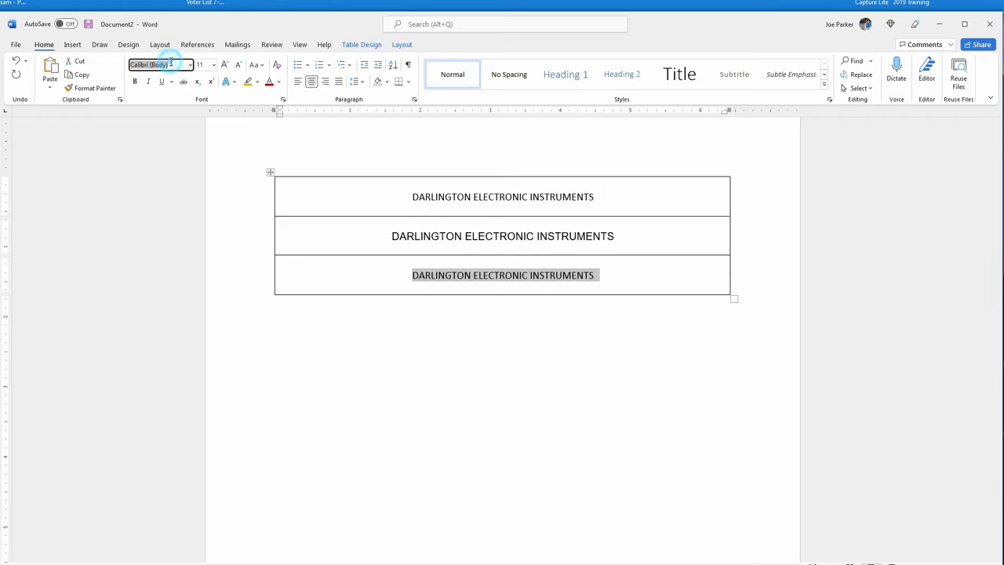
text(Times New Roman)
key(Return)
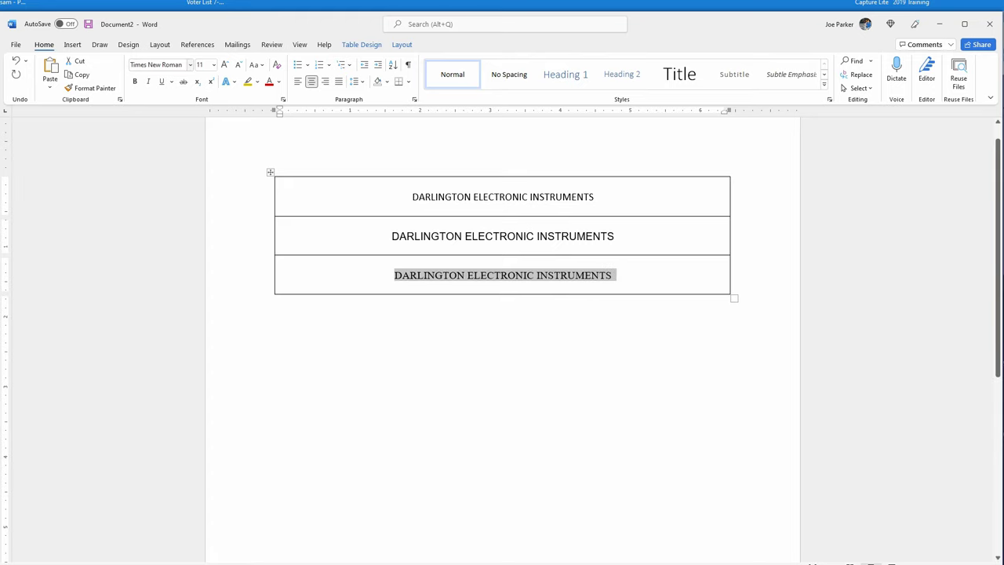
click(345, 275)
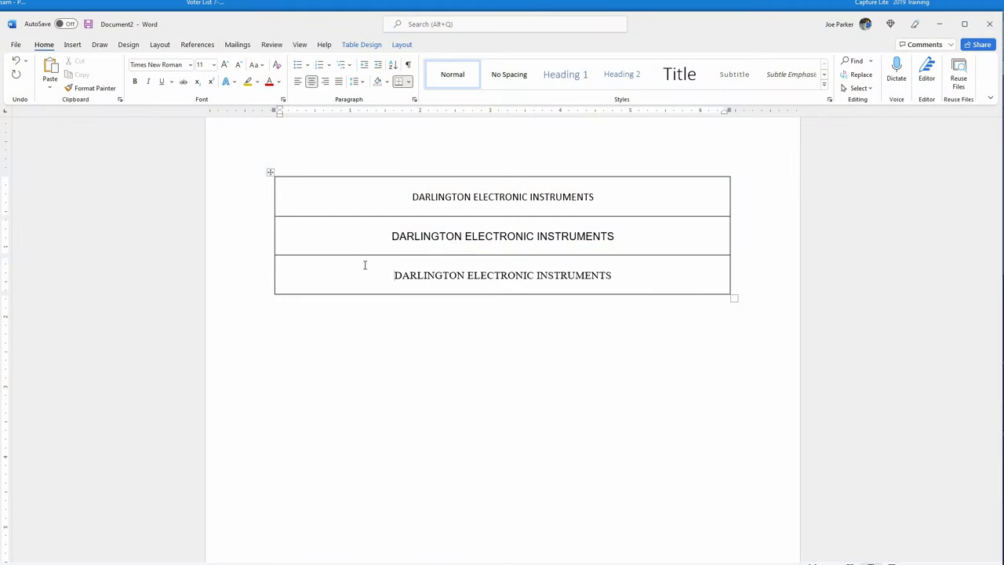
Preview fonts on the word DARLINGTON in row one, then apply Gill Sans Ultra Bold.
double_click(429, 197)
click(189, 65)
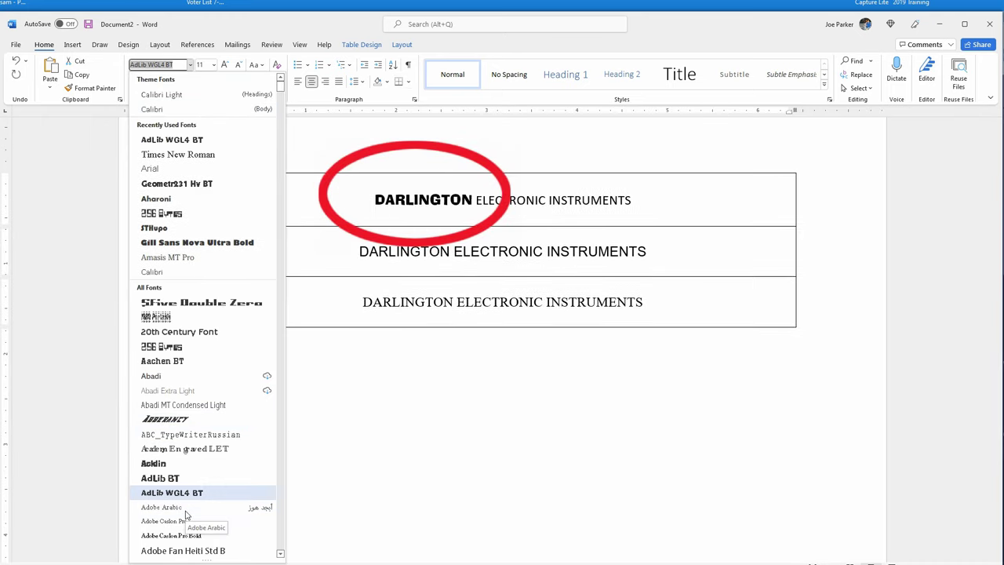
key(Down)
key(Down)
key(Down)
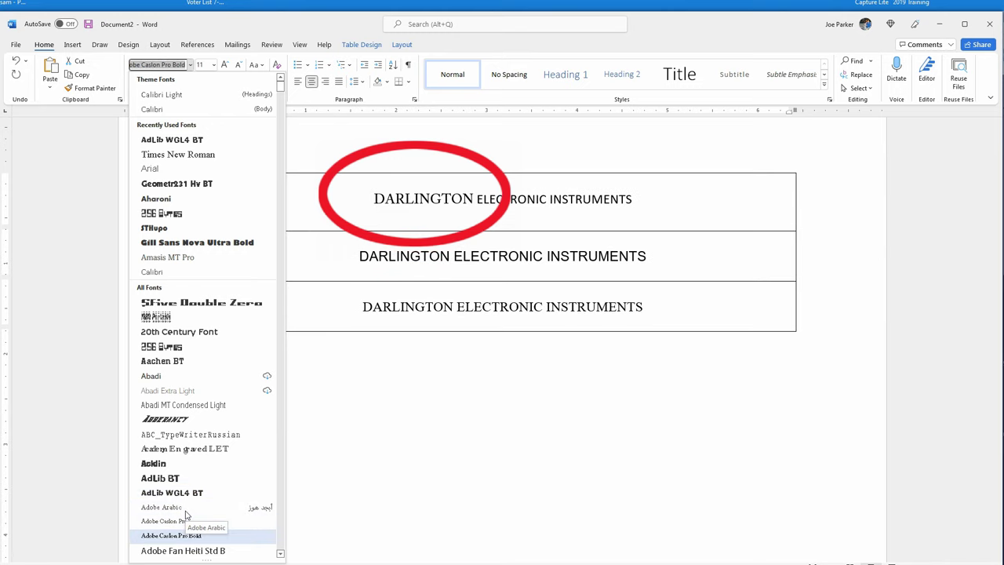
key(Down)
key(Down)
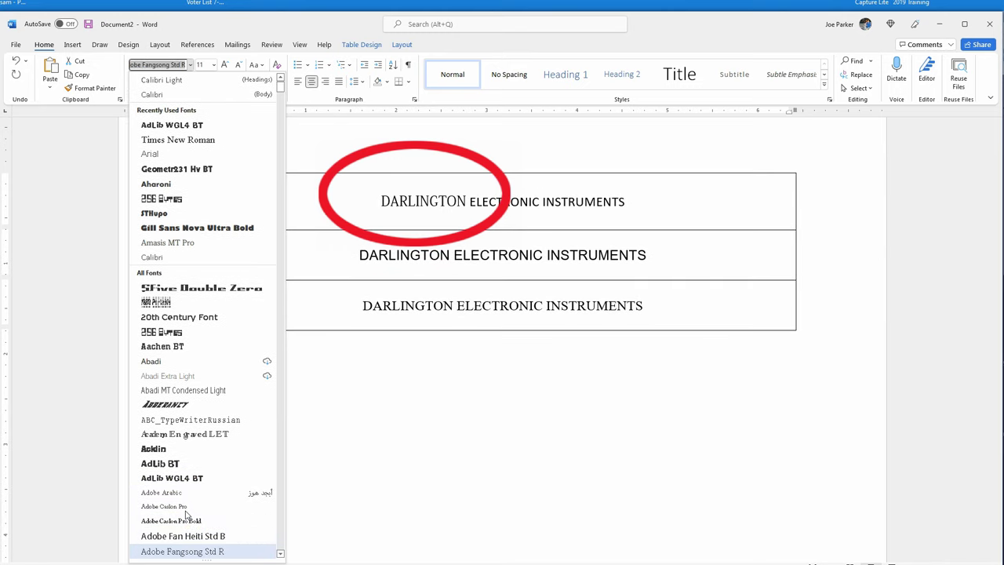
key(Down)
key(Down)
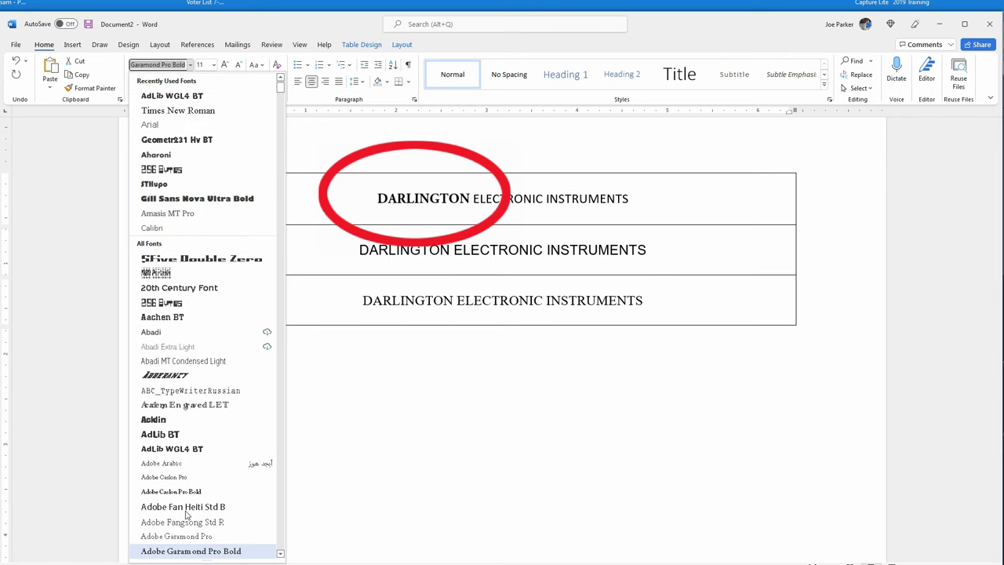
key(Down)
key(Down)
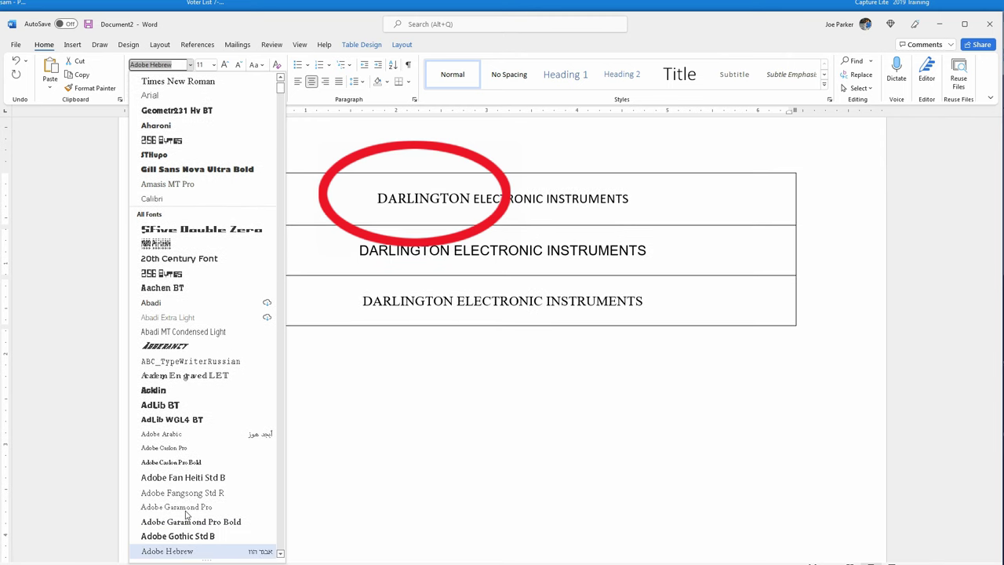
key(Down)
key(Down)
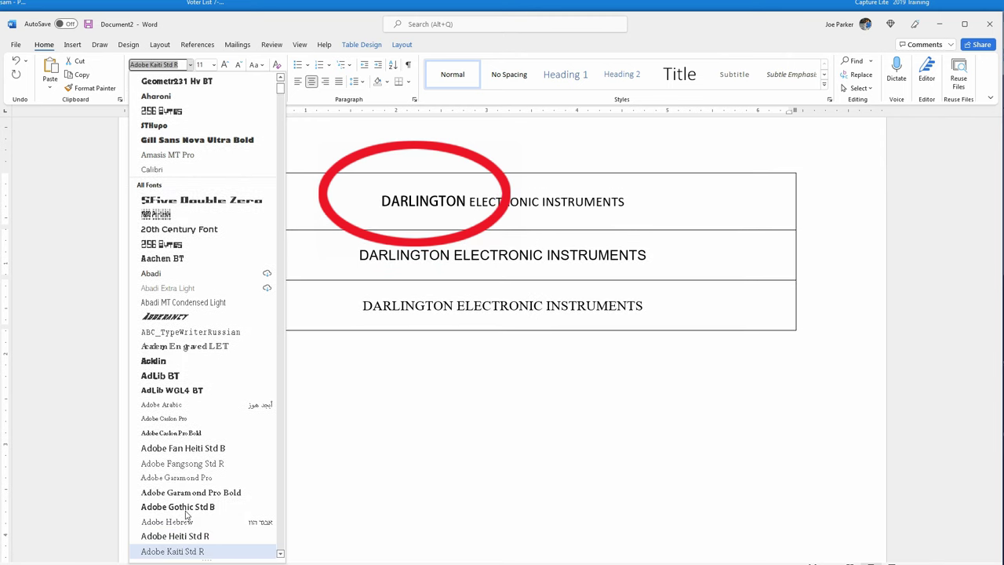
key(Down)
key(Down)
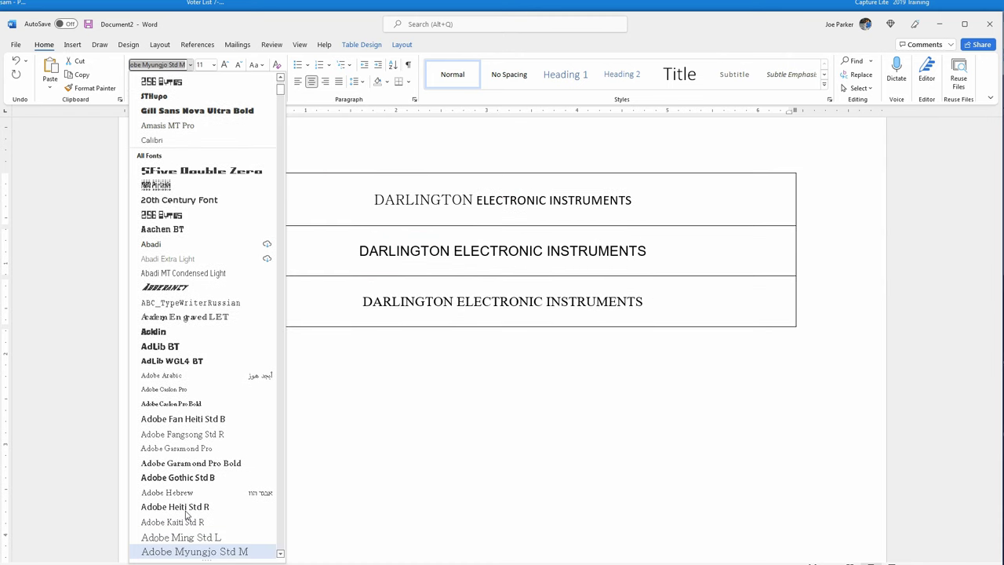
key(Down)
key(Down)
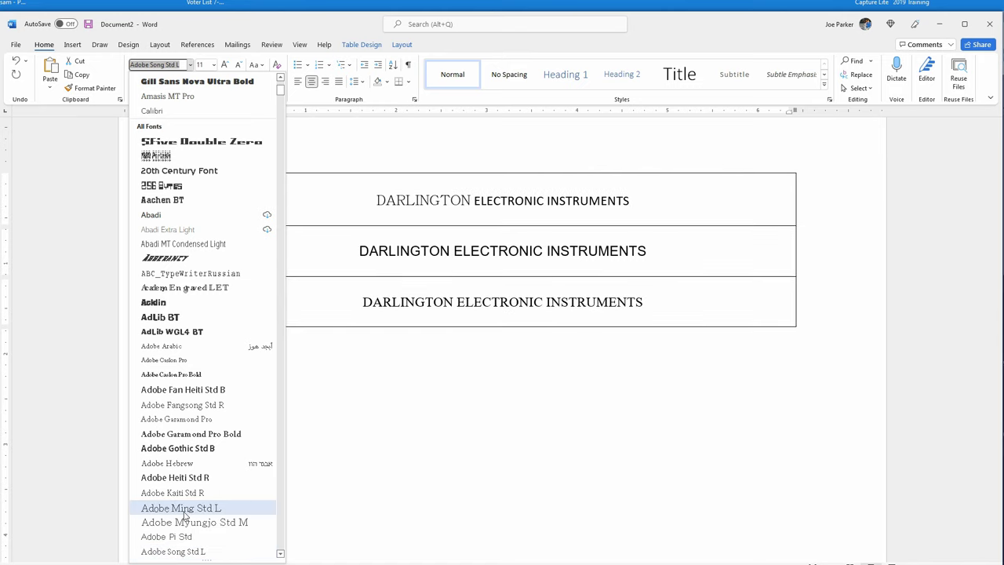
scroll(180, 526, down, 2)
scroll(179, 542, down, 5)
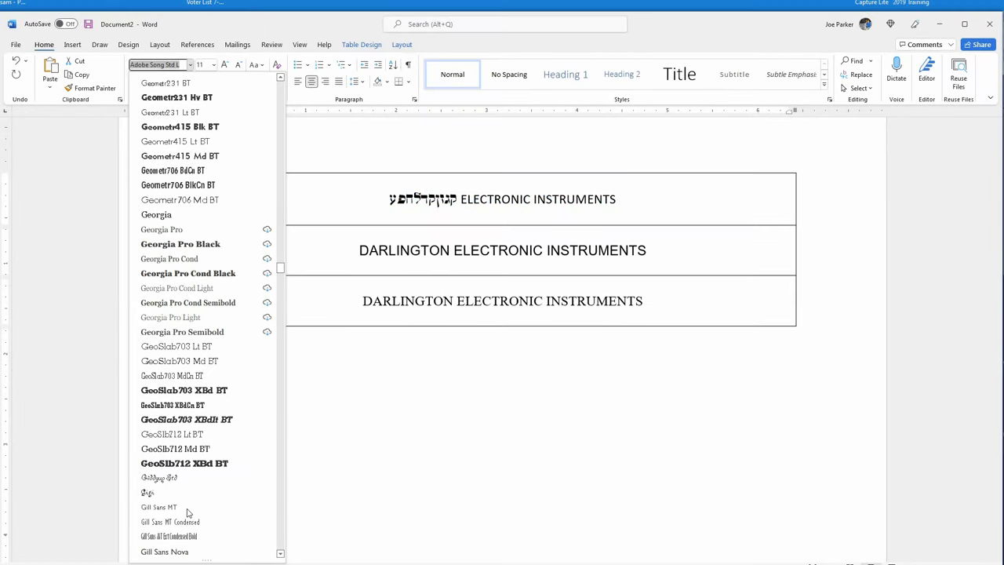
scroll(188, 512, down, 3)
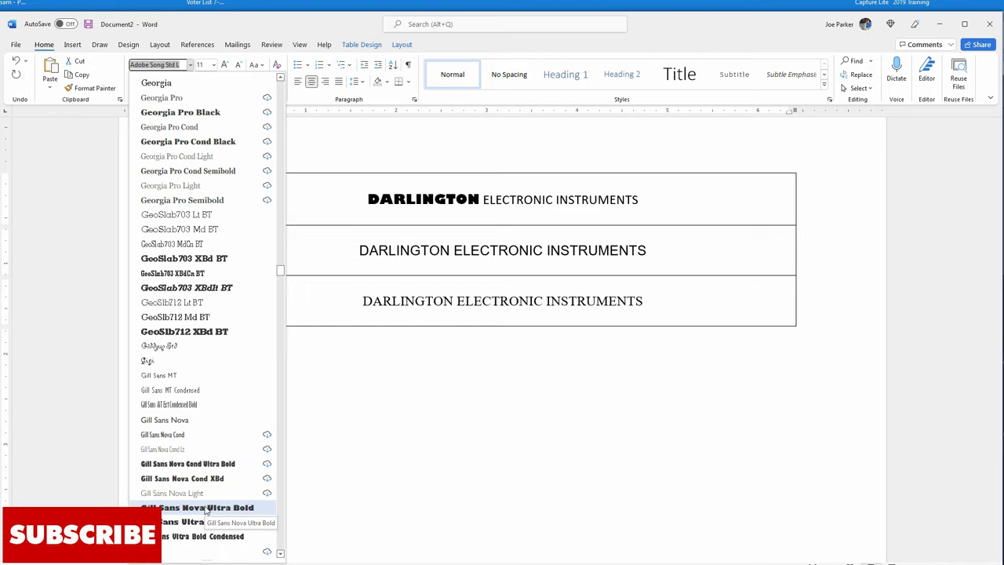
click(206, 520)
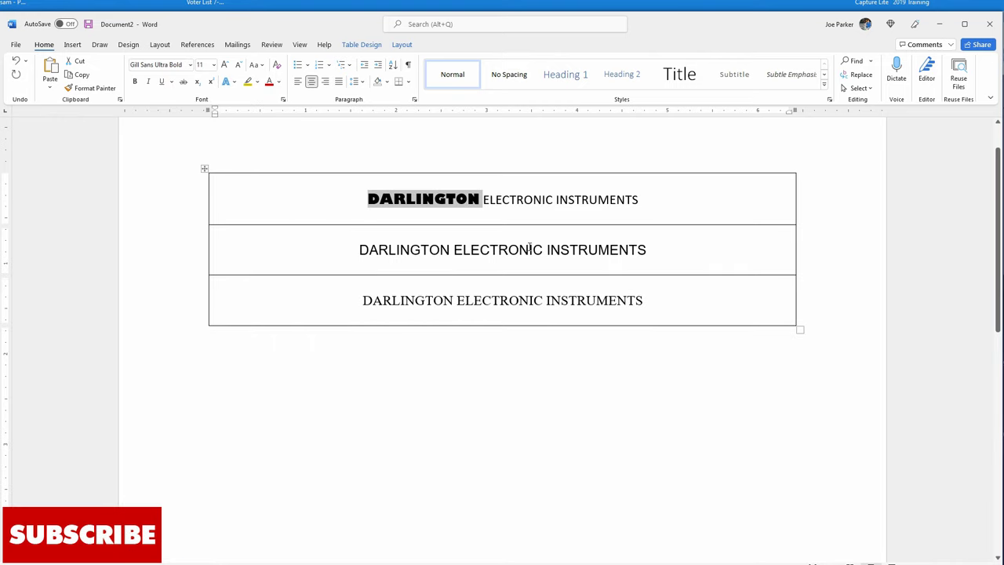
Set ELECTRONIC INSTRUMENTS in the first row to Amasis MT Pro.
click(483, 199)
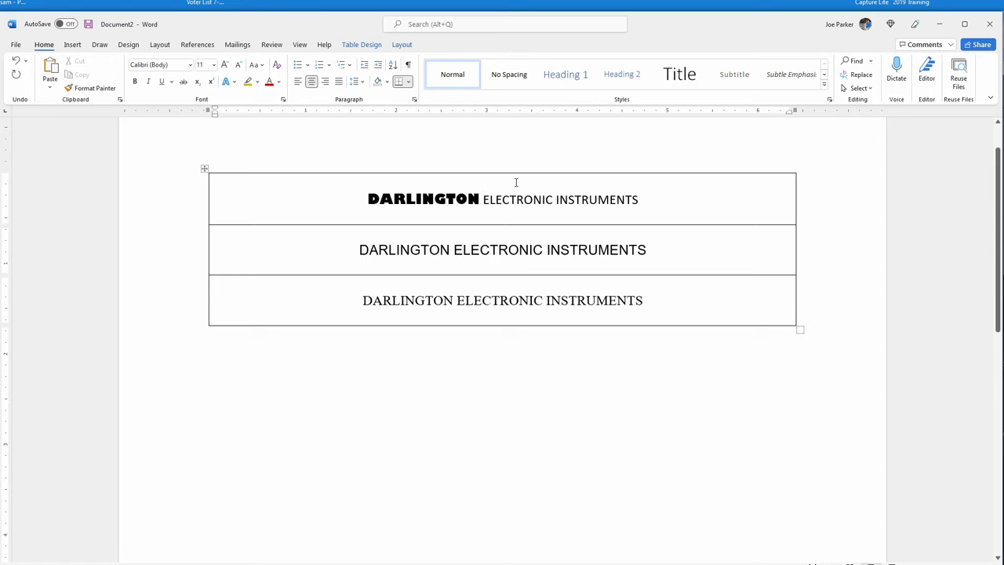
drag(483, 200, 637, 199)
click(165, 66)
text(Amasis MT Pro)
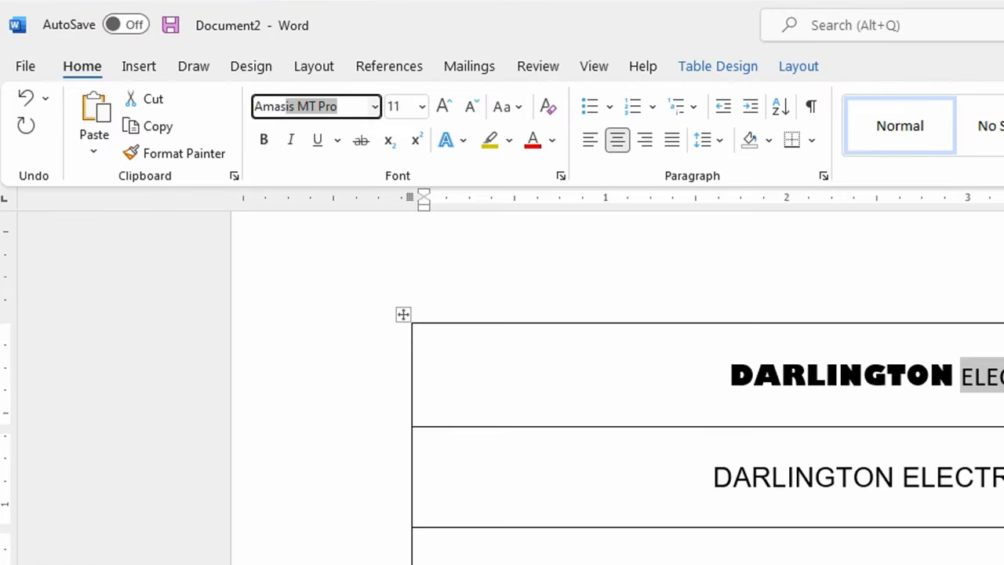
key(Return)
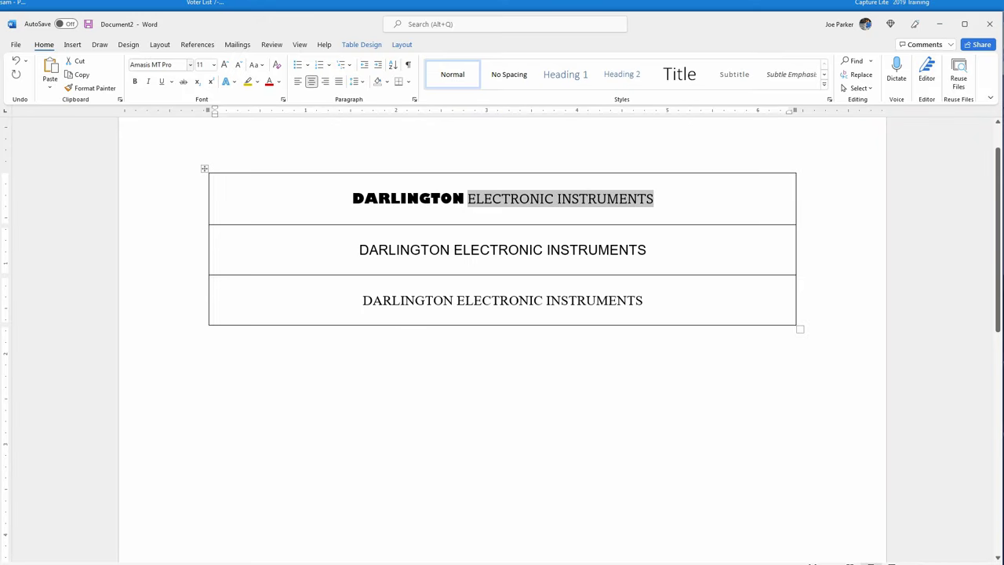
Delete the second and third rows and move ELECTRONIC INSTRUMENTS onto its own line.
drag(439, 236, 751, 289)
key(BackSpace)
click(468, 206)
key(Return)
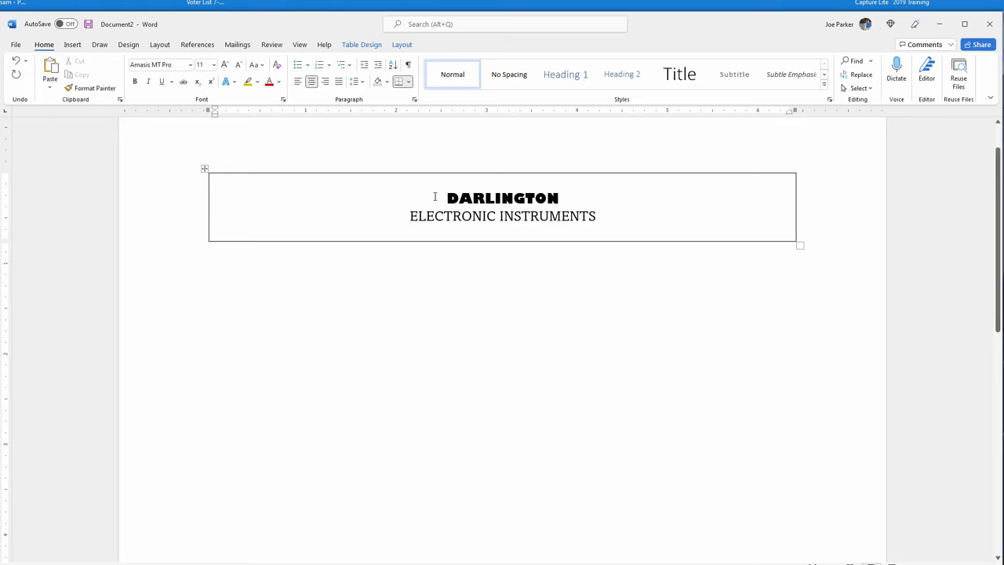
Enlarge the DARLINGTON heading up to 48 pt, then bring it back down to 28 pt.
drag(435, 197, 559, 199)
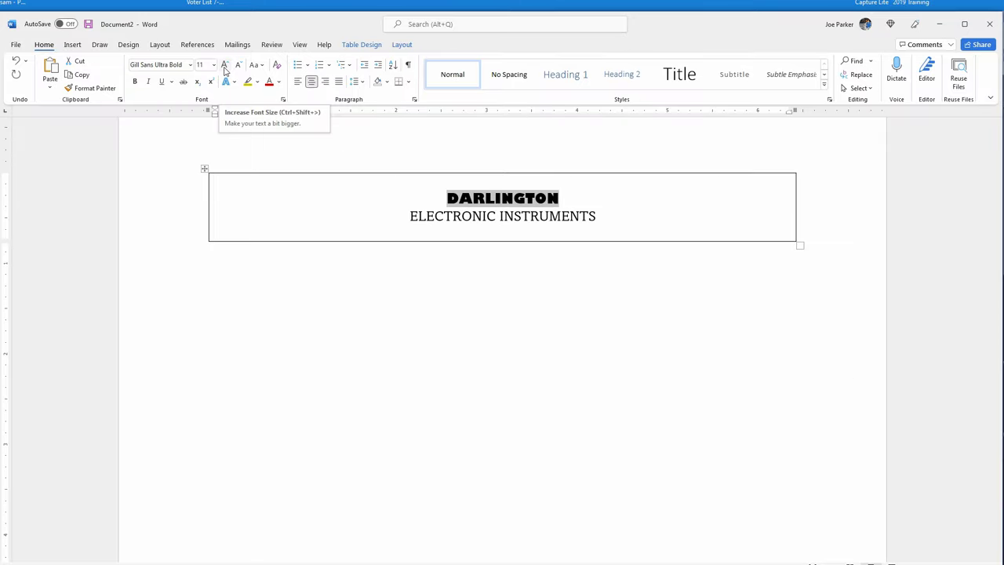
click(225, 69)
click(225, 69)
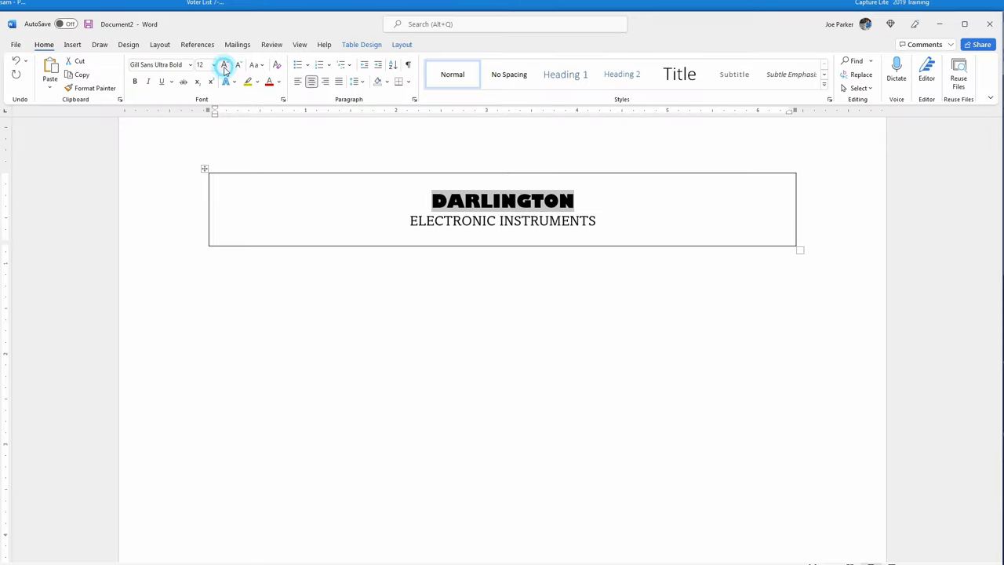
click(224, 69)
click(225, 69)
click(225, 69)
click(225, 70)
click(224, 69)
click(224, 69)
click(225, 69)
click(225, 69)
click(224, 69)
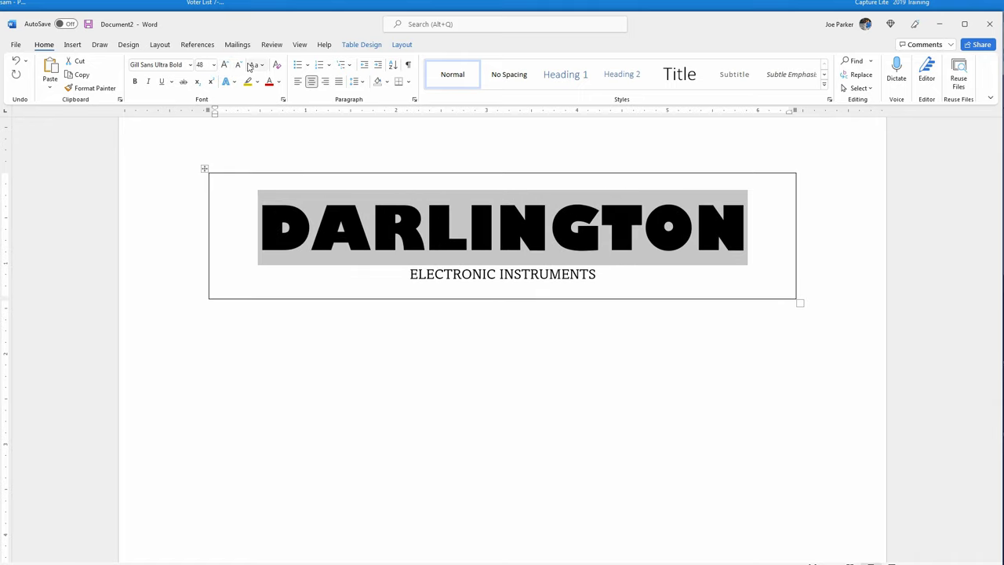
click(240, 66)
click(239, 66)
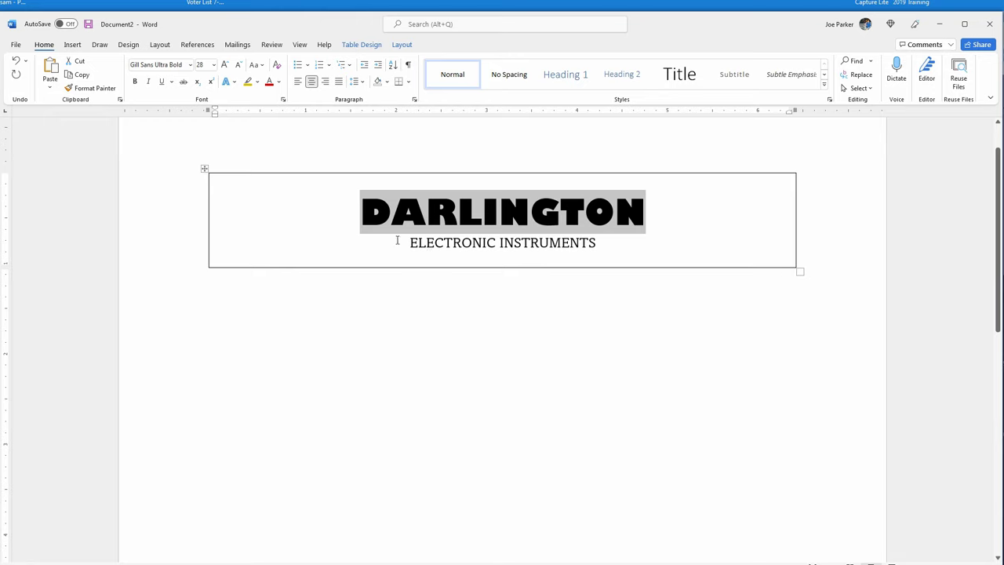
drag(408, 243, 592, 245)
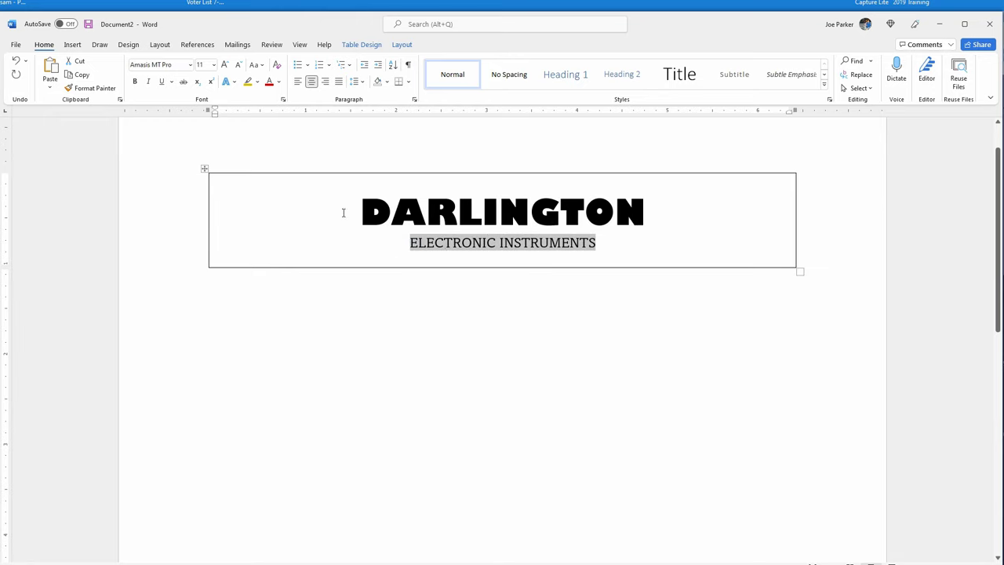
Retype the subtitle as 'Electronic Instruments', deleting the leftover text and fixing the typo.
text(Electonic Instruments)
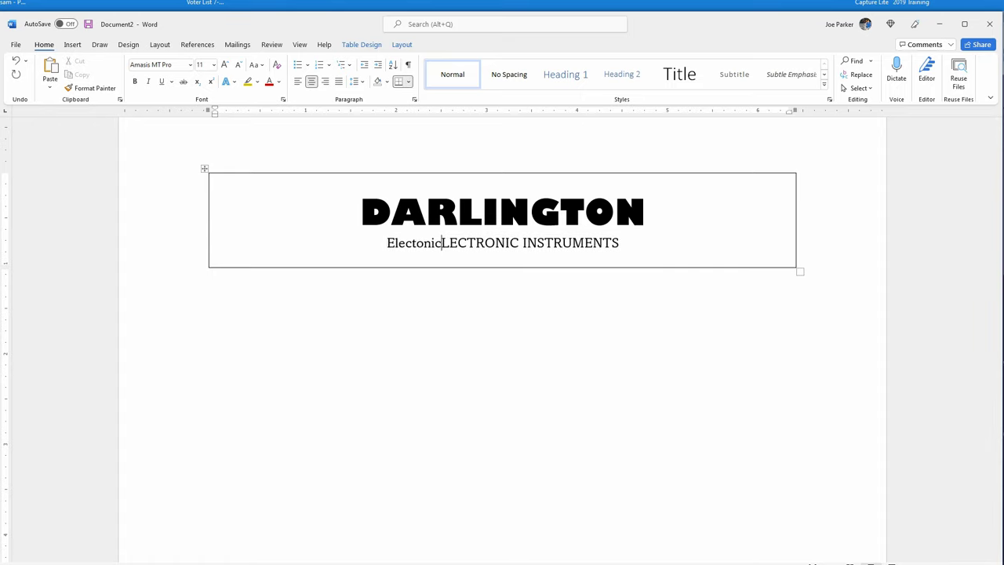
key(shift+End)
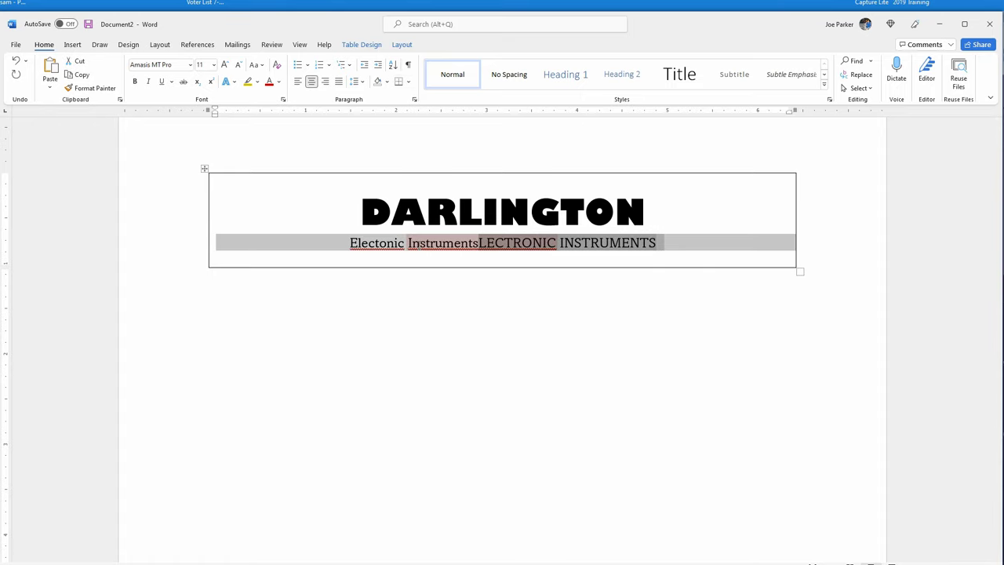
key(Delete)
click(468, 243)
text(r)
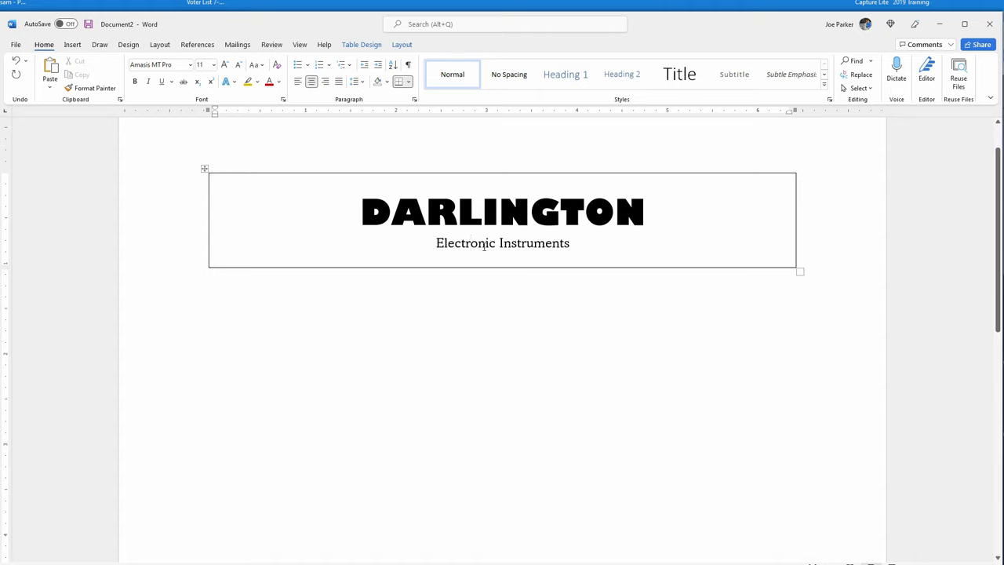
Enlarge the subtitle to 14 pt and retype it in capitals as ELECTRONIC INSTRUMENTS.
drag(438, 246, 565, 253)
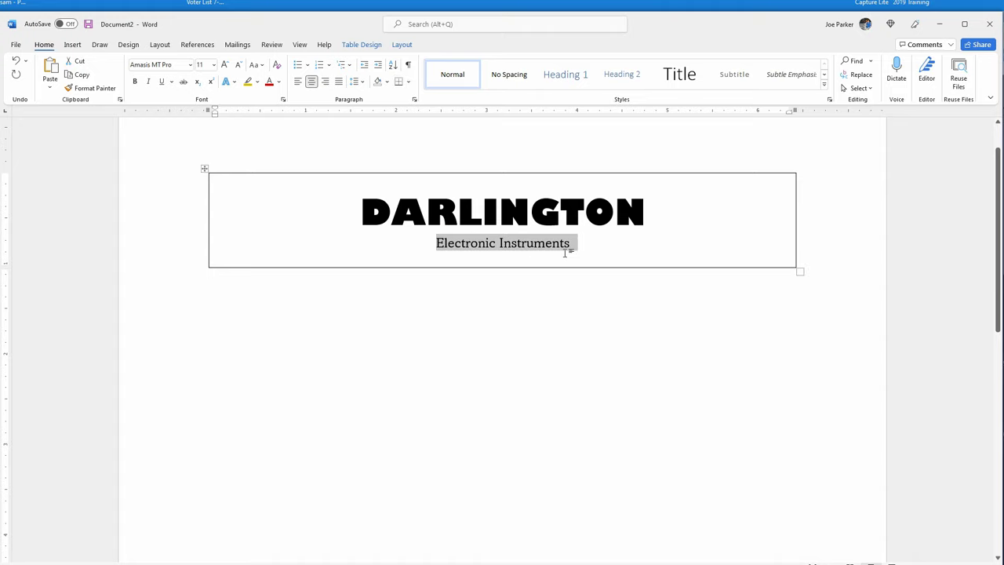
click(223, 65)
click(223, 65)
text(ELECTRONIC INSTRUMENTS)
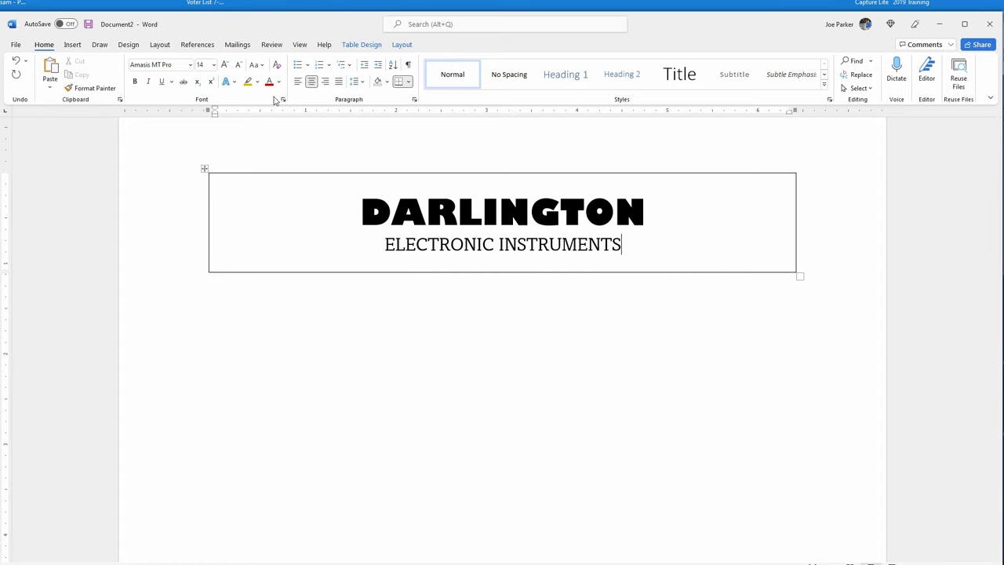
Try 18 and 16 pt on the ELECTRONIC INSTRUMENTS line, then enter exactly 17 pt.
drag(384, 245, 615, 246)
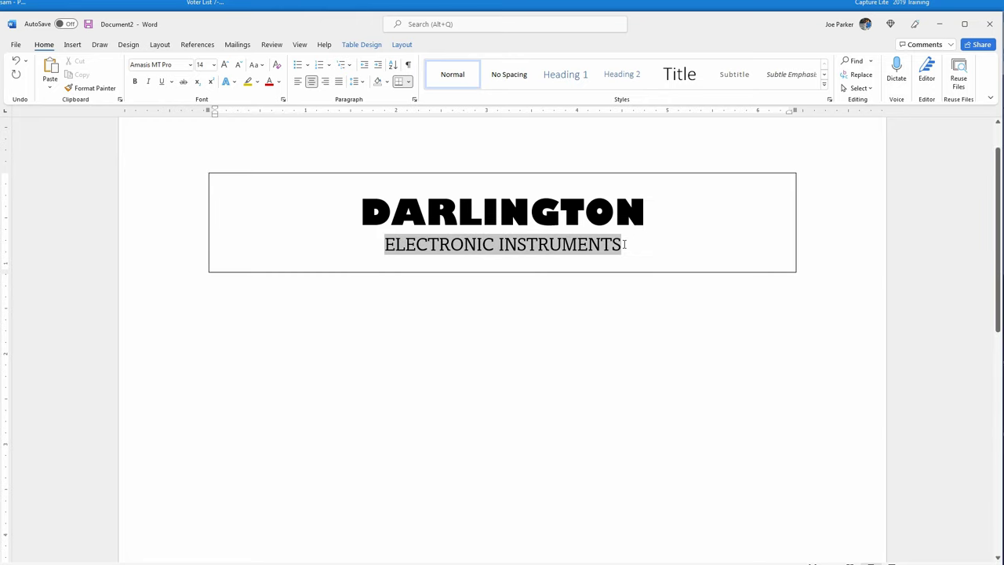
click(223, 65)
click(223, 65)
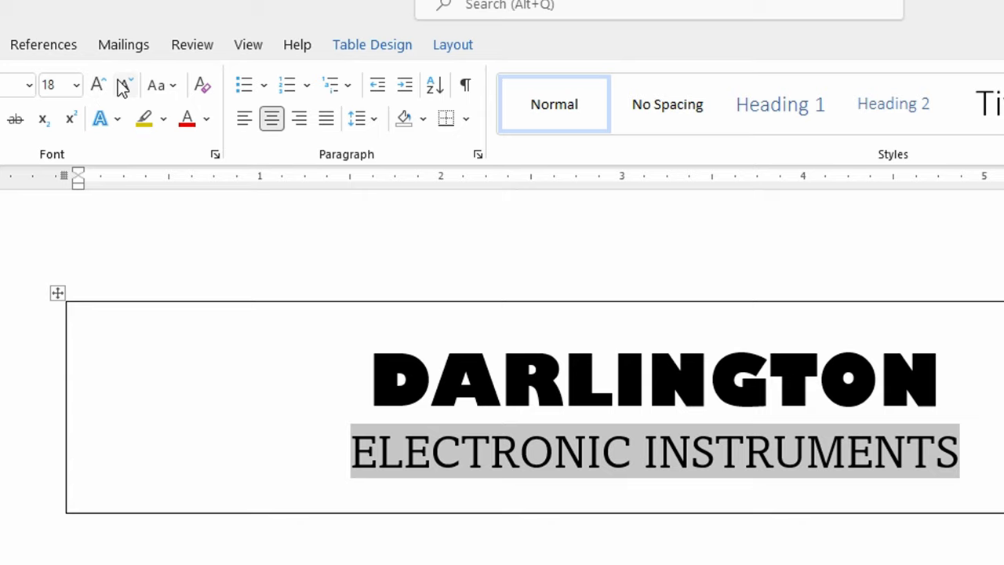
click(126, 85)
click(98, 85)
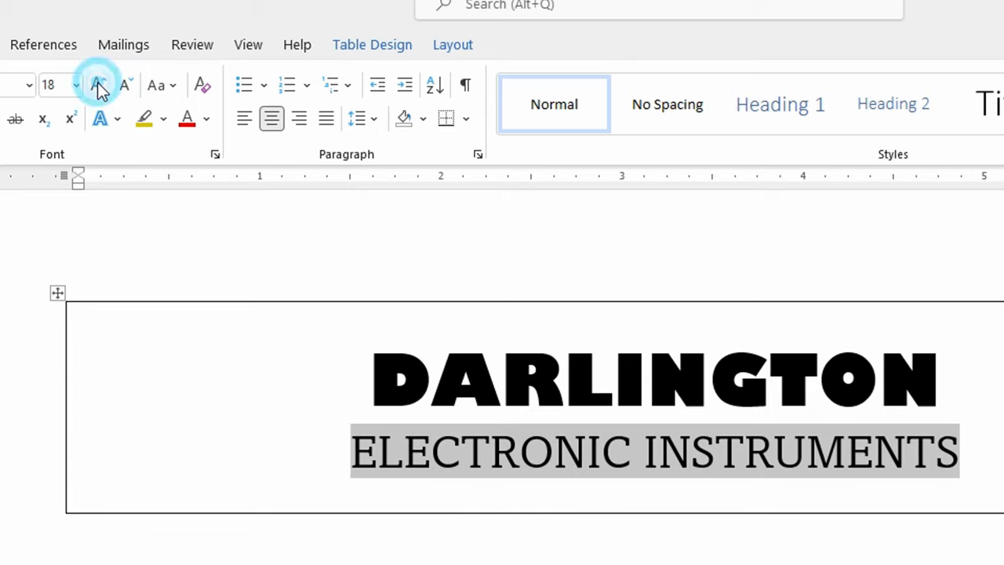
click(60, 84)
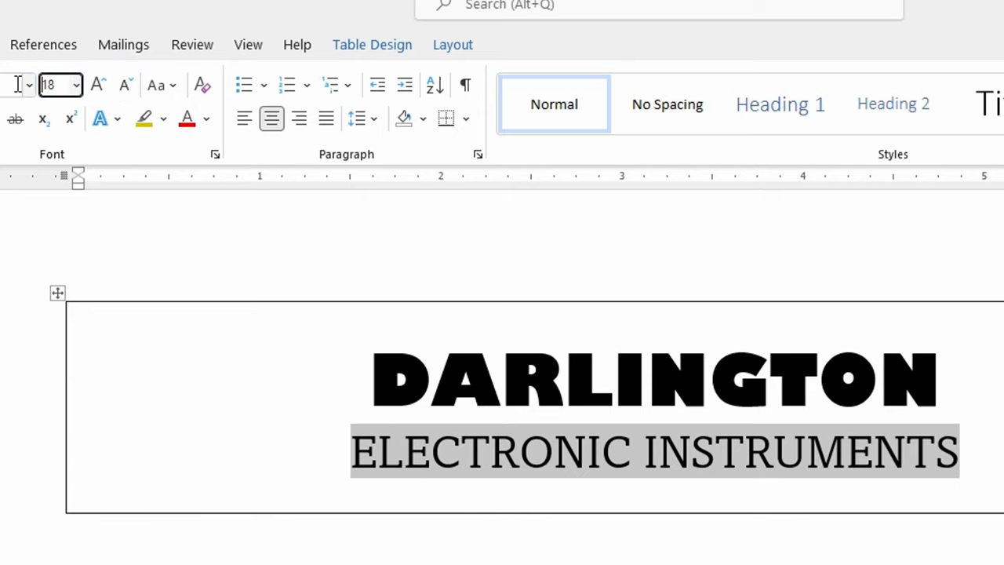
key(BackSpace)
key(Return)
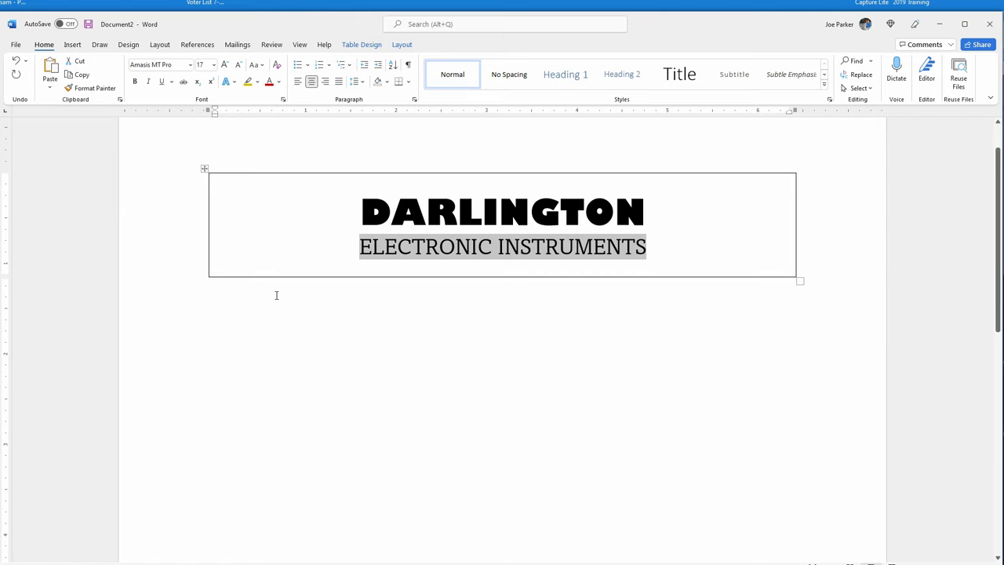
click(780, 255)
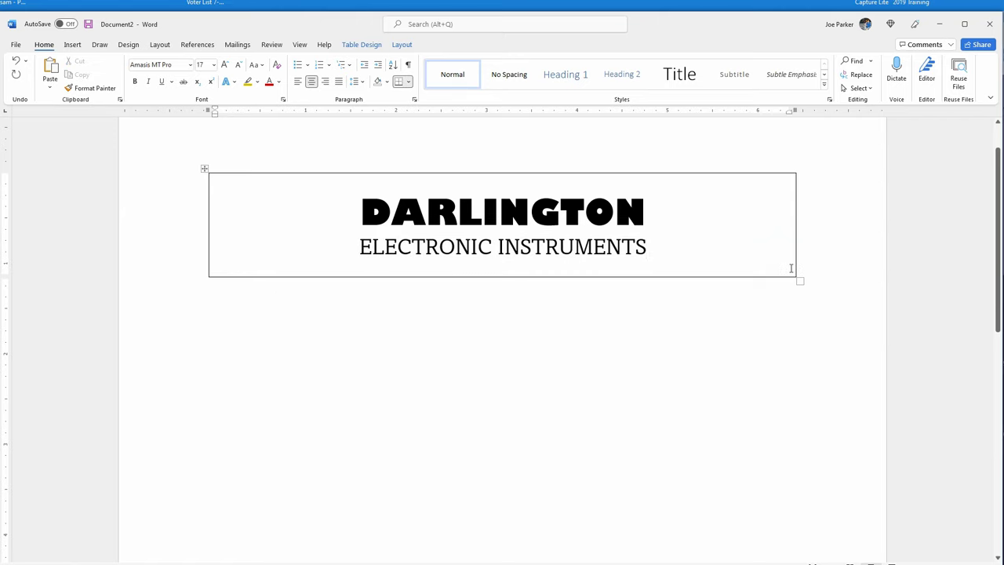
Add a row with 'Lucky Leprechaun Brewing Company', right-aligned, breaking 'Brewing Company' onto a second line.
key(Tab)
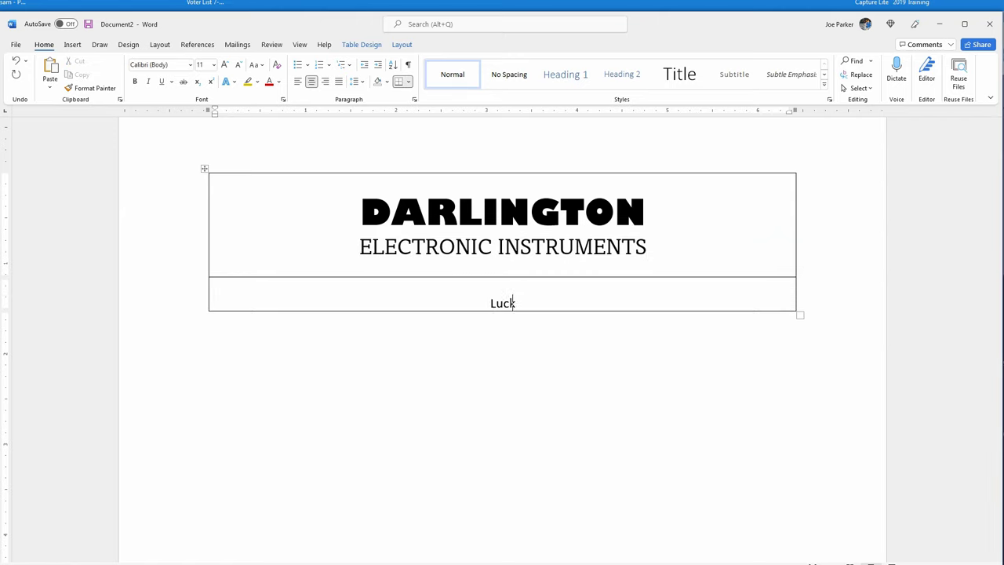
text(Lucky Leprechaun Bre)
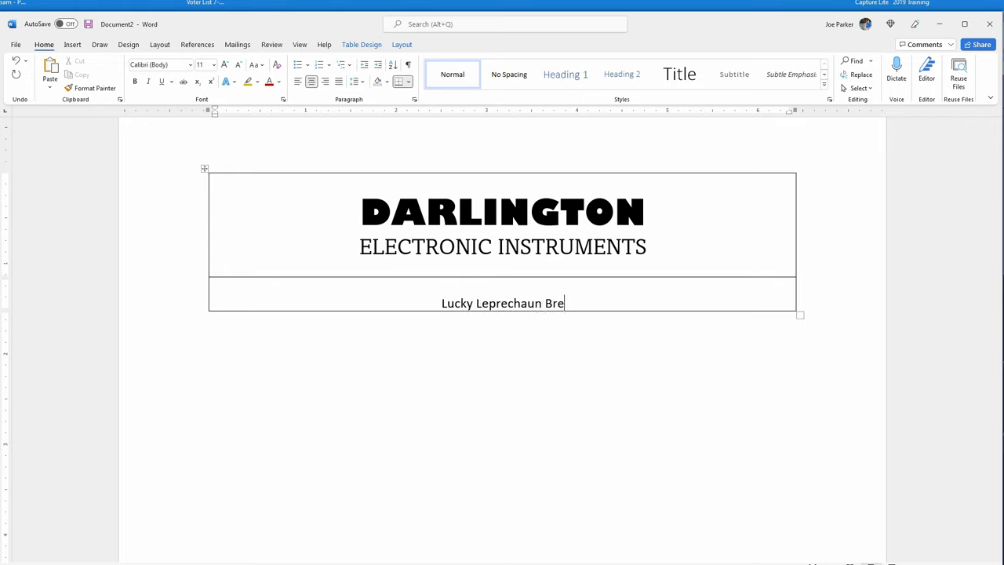
text(wing Com)
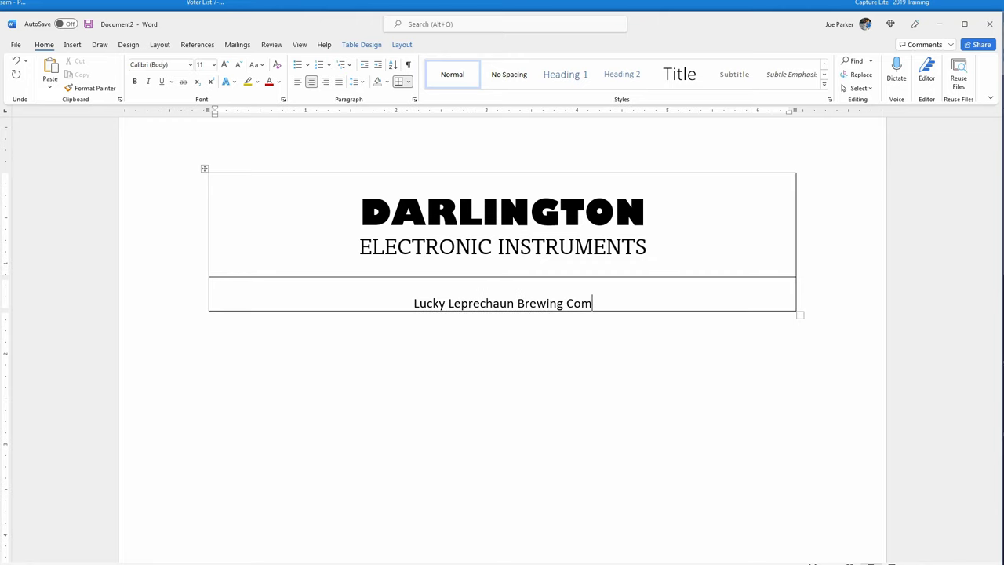
text(panyu)
key(BackSpace)
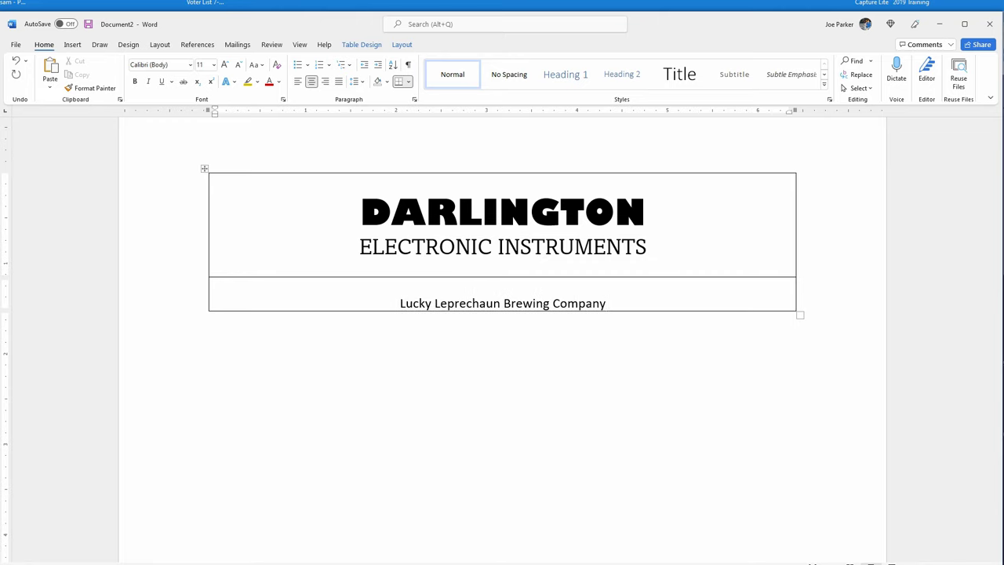
key(Return)
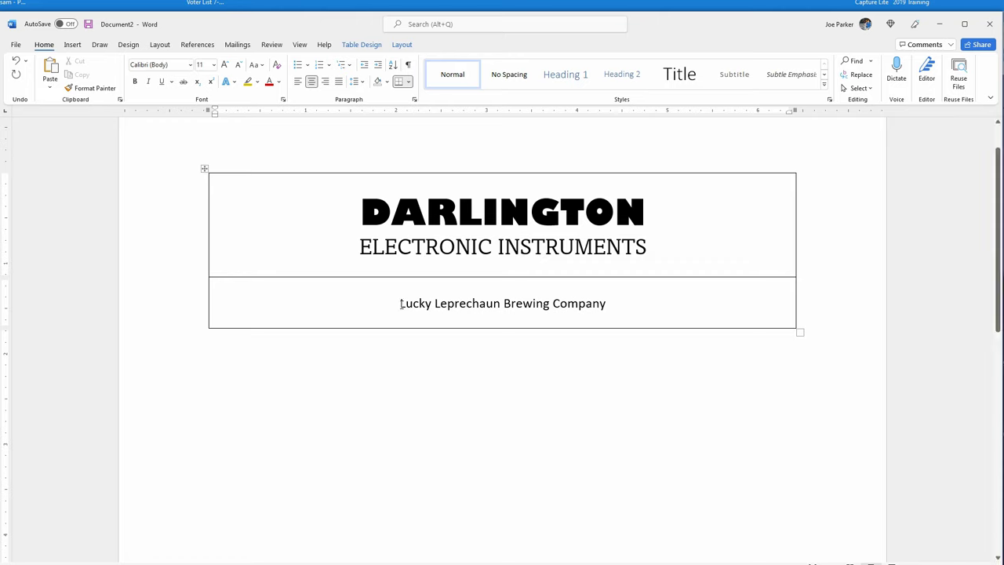
drag(400, 303, 598, 315)
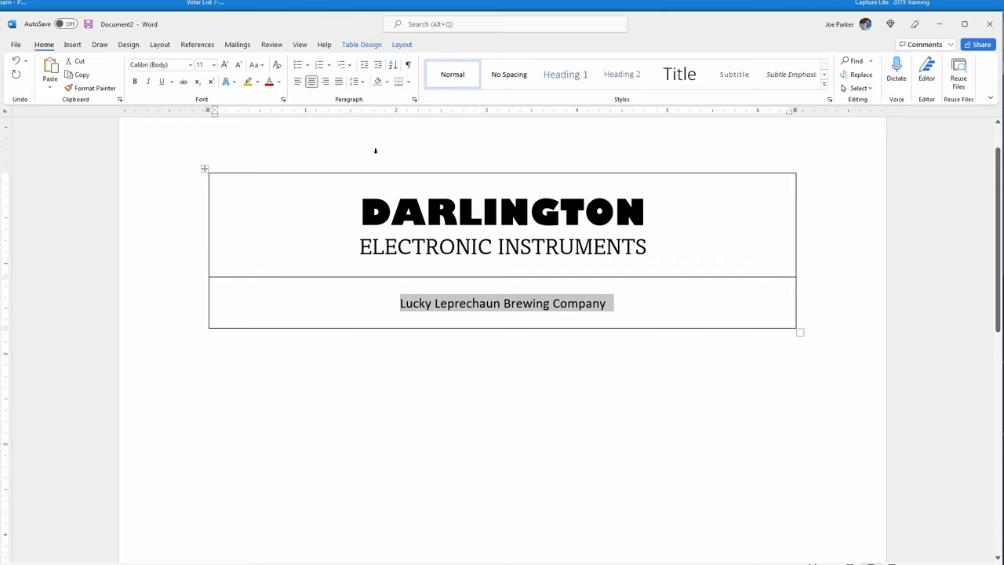
click(325, 80)
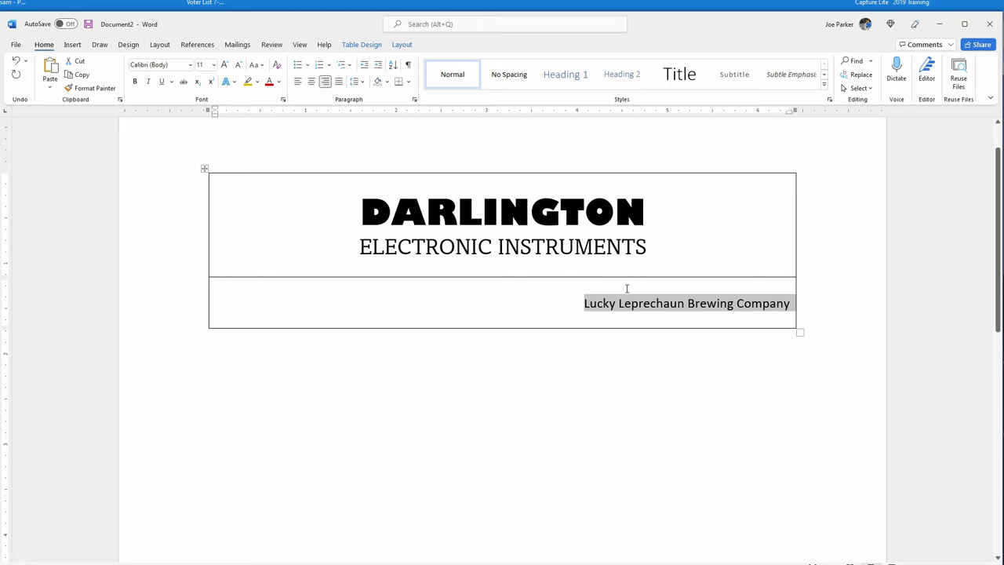
click(650, 308)
click(688, 306)
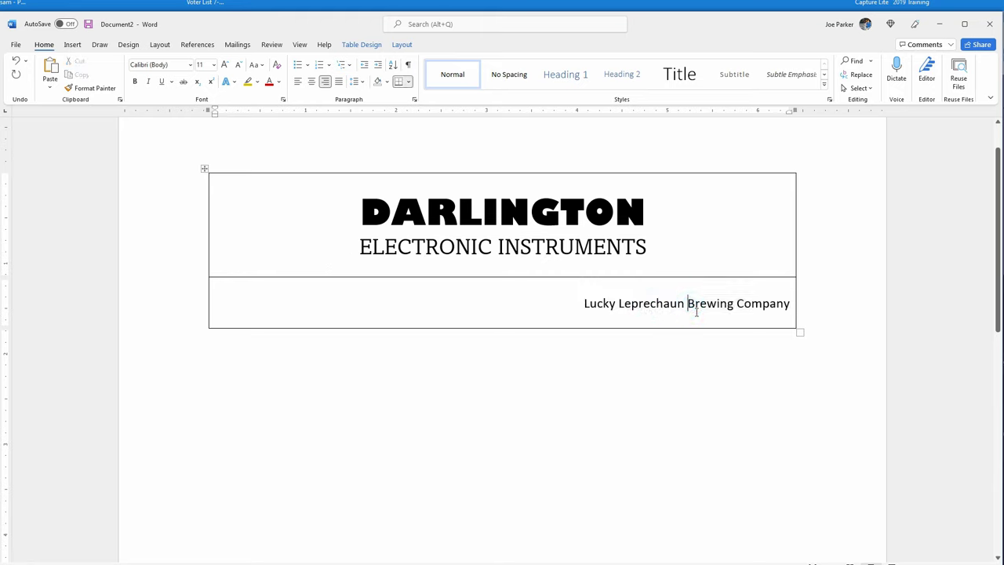
key(Return)
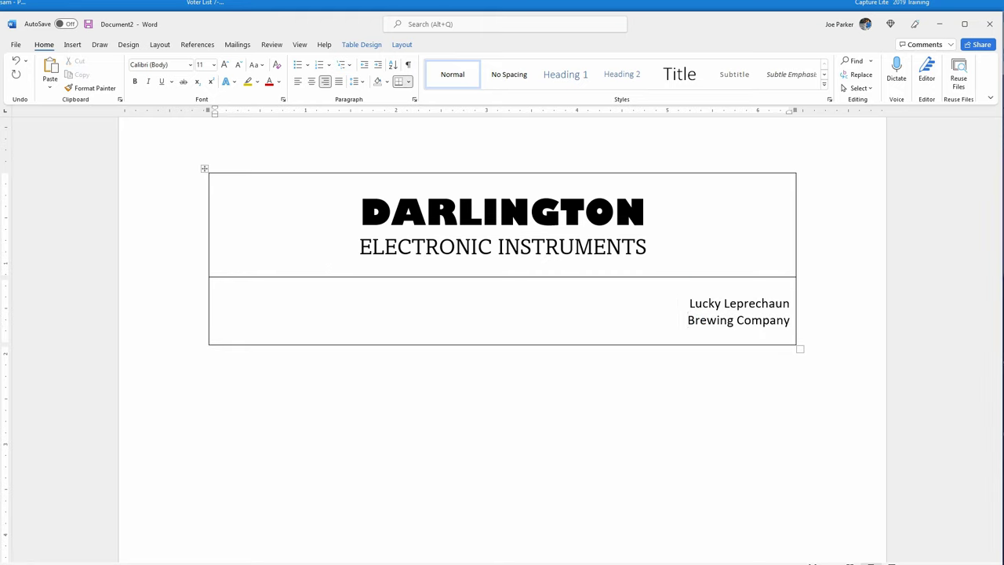
Preview fonts down the list on 'Lucky Leprechaun' and apply AmericanUncD to it.
drag(689, 304, 791, 305)
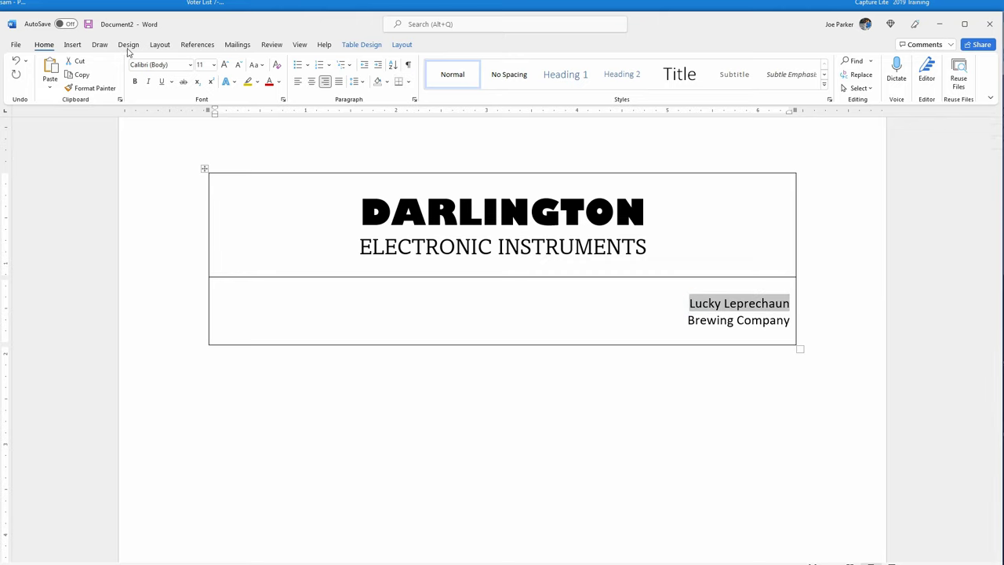
click(190, 66)
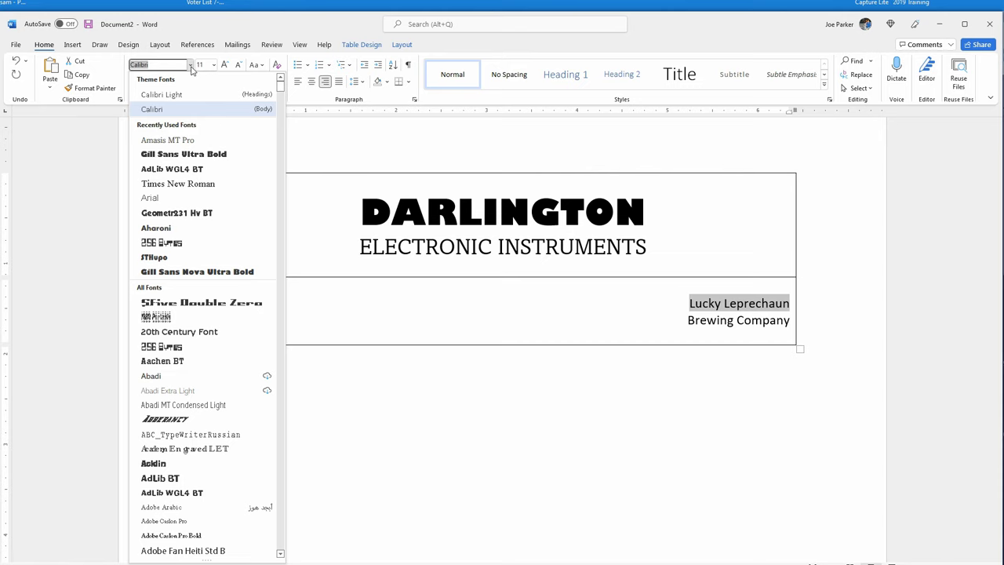
key(Down)
key(Down)
key(Down)
key(Down)
key(Down)
key(Down)
key(Down)
key(Down)
key(Down)
key(Down)
key(Down)
key(Down)
key(Down)
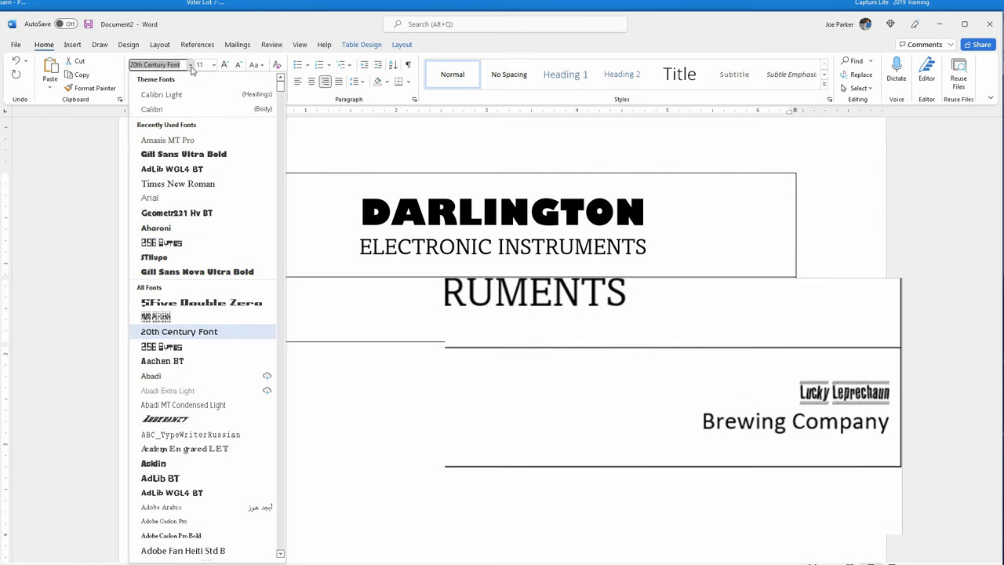
key(Down)
key(Down)
key(Down)
key(Down)
key(Down)
key(Down)
key(Down)
key(Down)
key(Down)
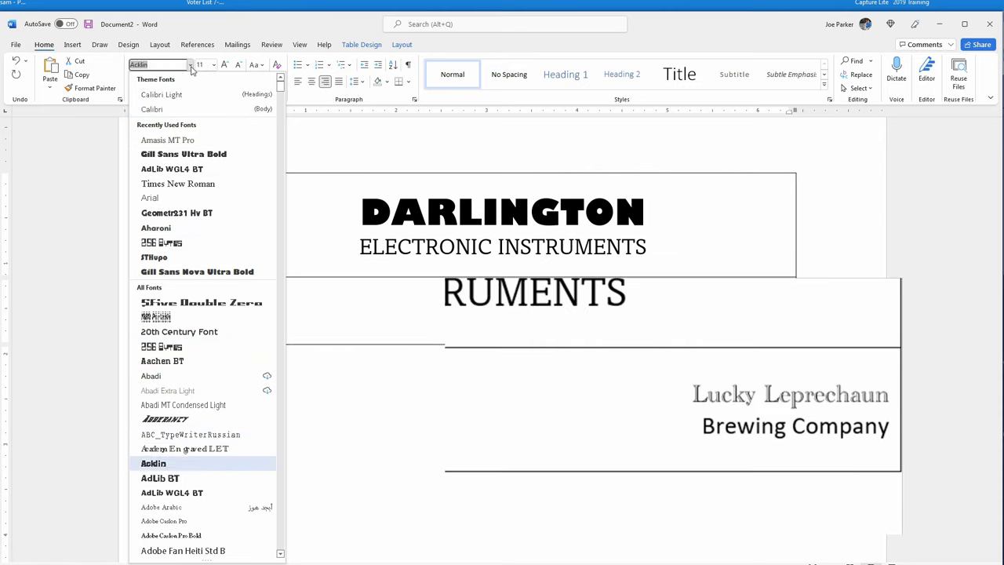
key(Down)
key(Down)
key(Down)
key(Down)
key(Down)
key(Down)
key(Down)
key(Down)
key(Down)
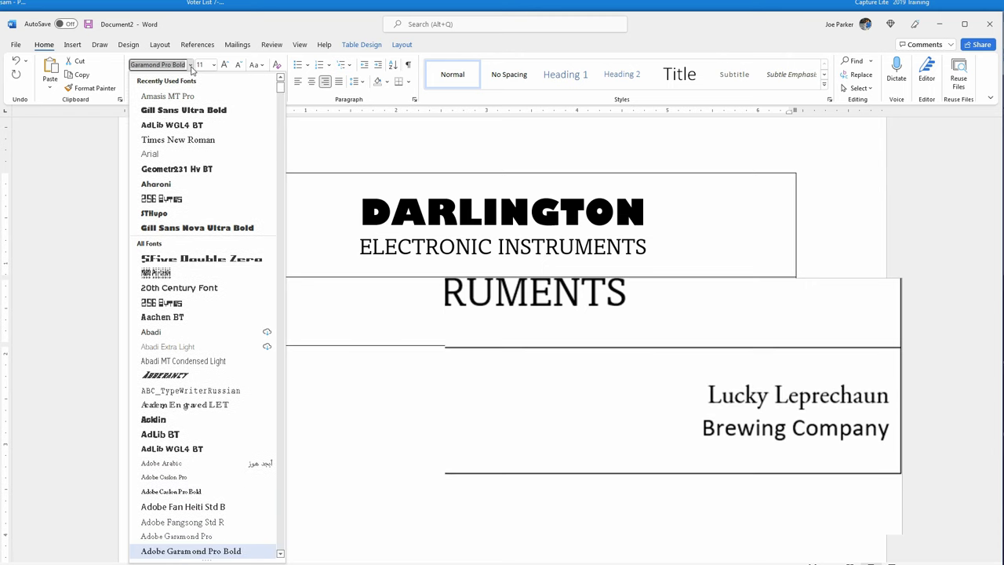
key(Down)
key(Down)
key(Down)
key(Down)
key(Down)
key(Down)
key(Down)
key(Down)
key(Down)
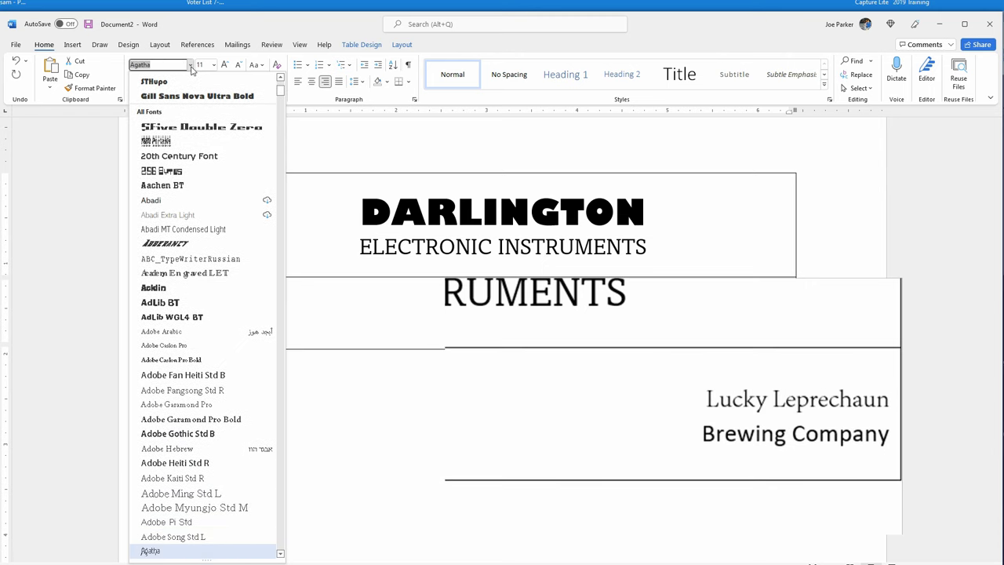
key(Down)
key(Down)
key(Down)
key(Down)
key(Down)
key(Down)
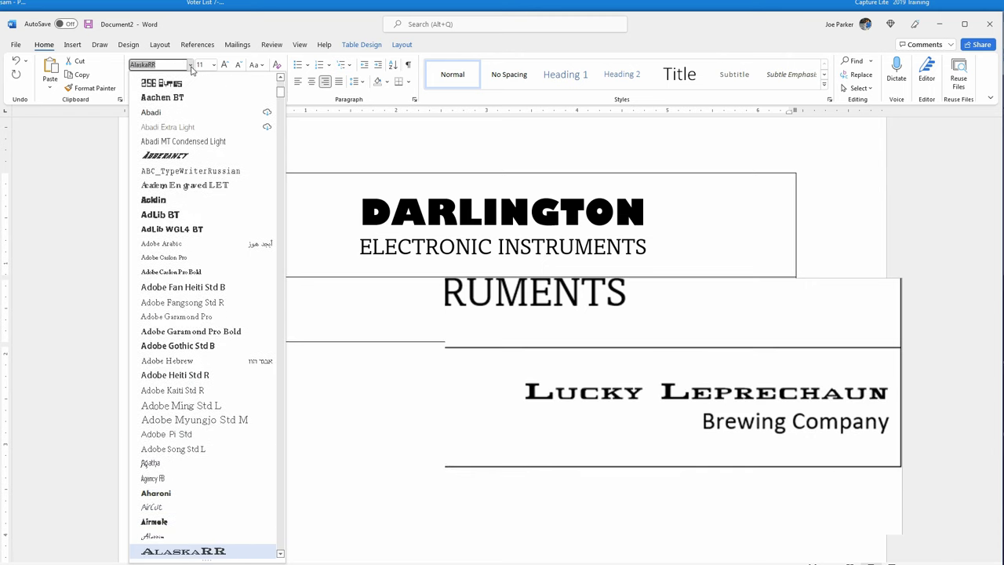
key(Down)
key(Down)
key(Down)
key(Down)
key(Down)
key(Down)
key(Down)
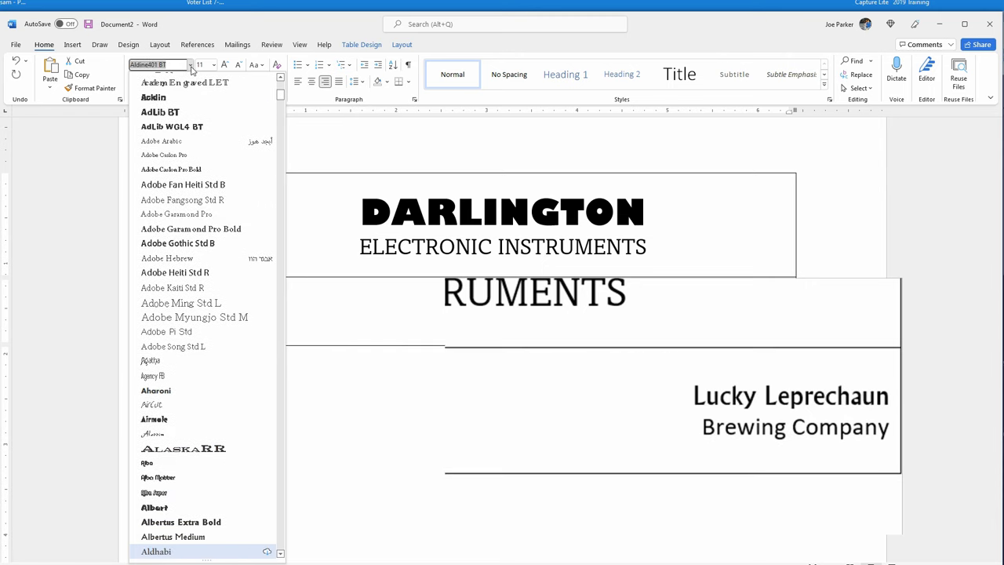
key(Down)
key(Down)
key(Down)
key(Down)
key(Down)
key(Down)
key(Down)
key(Down)
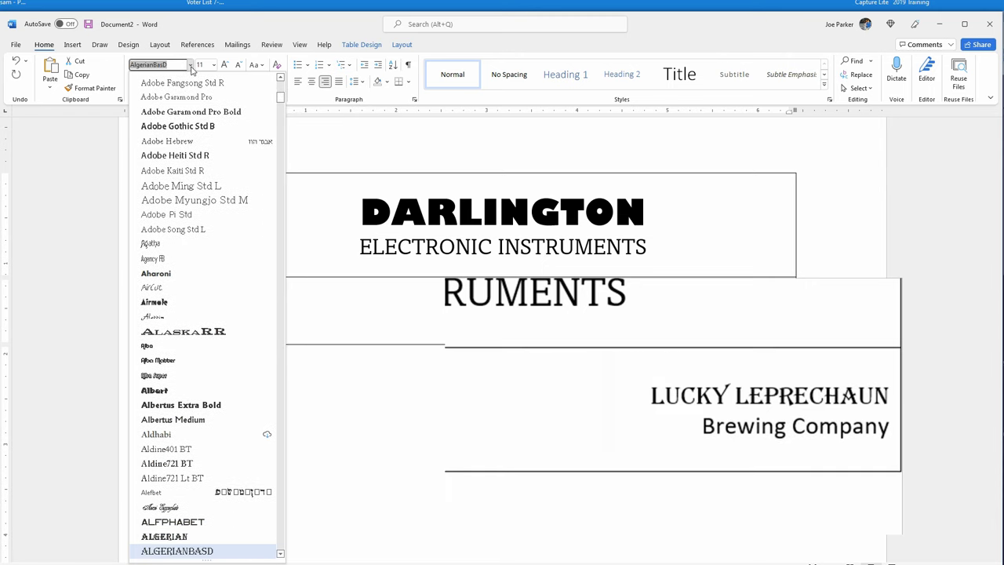
key(Down)
key(Down)
key(Down)
key(Down)
key(Down)
key(Down)
key(Down)
key(Down)
key(Down)
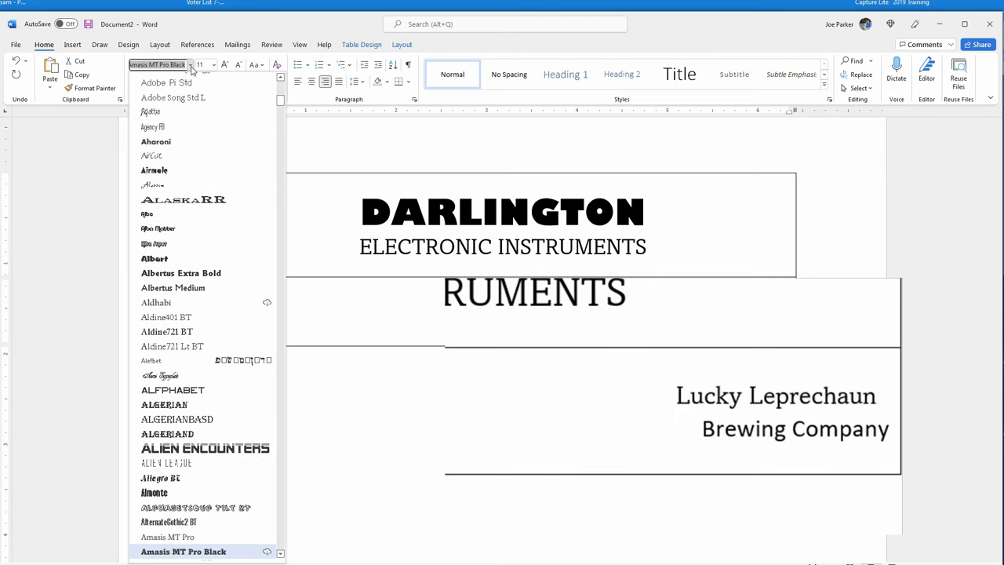
key(Down)
key(Down)
key(Down)
key(Down)
key(Down)
key(Down)
key(Down)
key(Down)
key(Down)
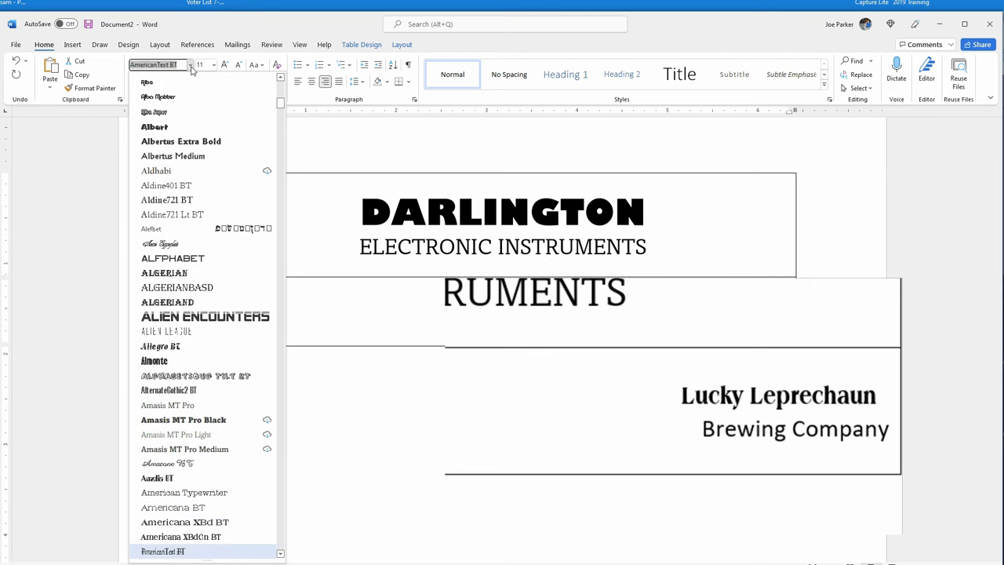
key(Down)
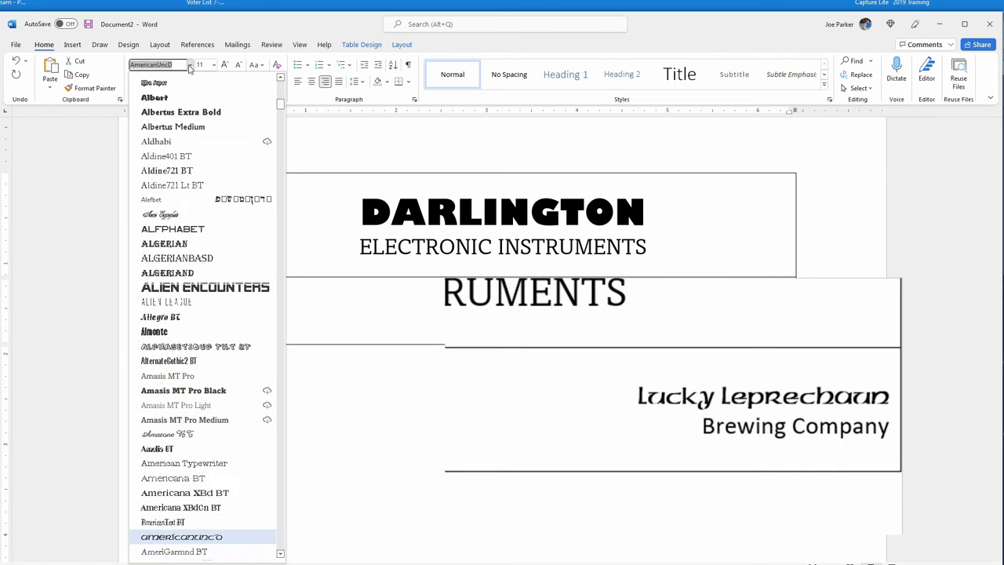
click(166, 540)
drag(697, 426, 870, 429)
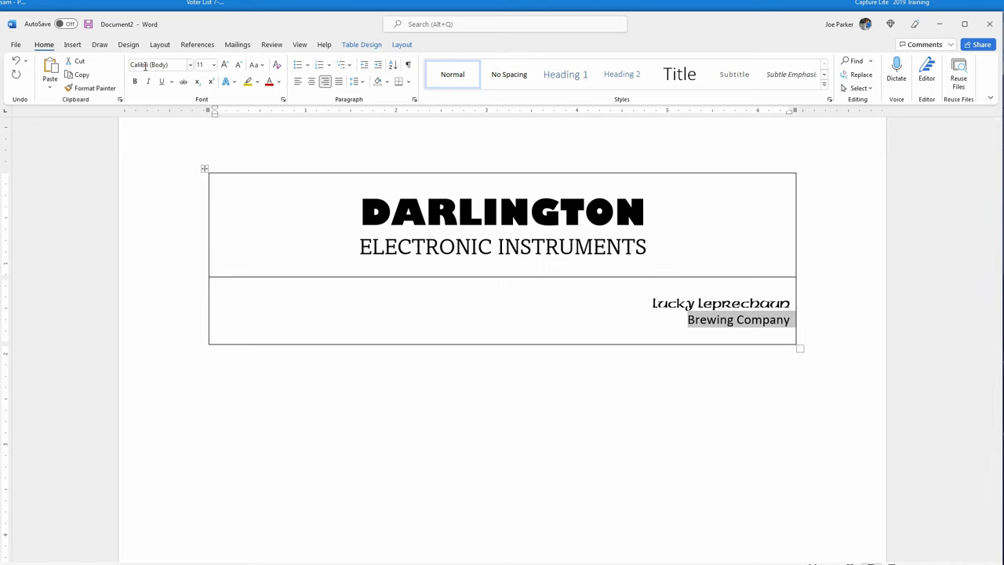
Apply the AmericanUncD font to the Brewing company line.
click(171, 64)
click(190, 65)
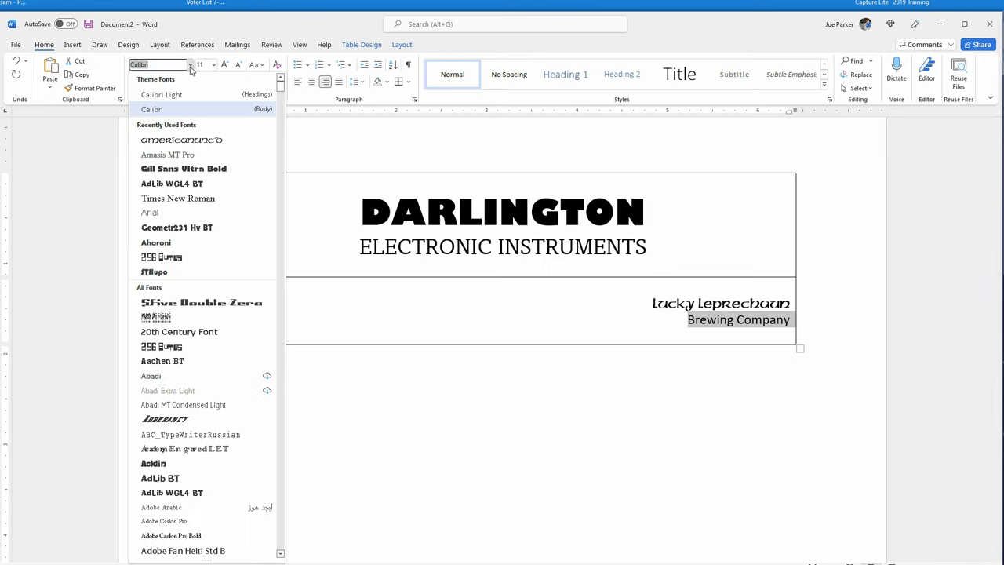
click(171, 141)
Enlarge both lines of the brewery name to 18 pt.
click(649, 303)
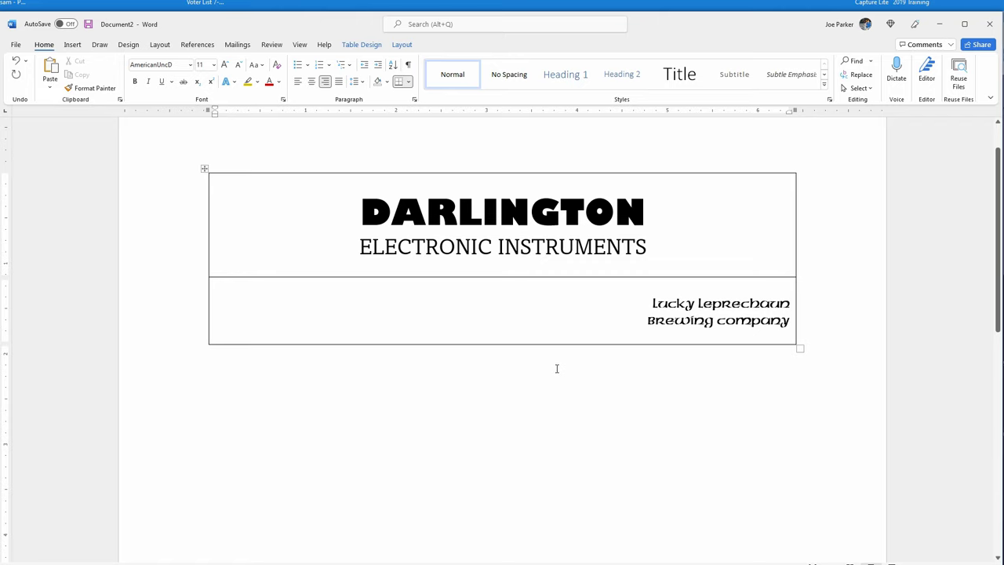
drag(652, 303, 789, 322)
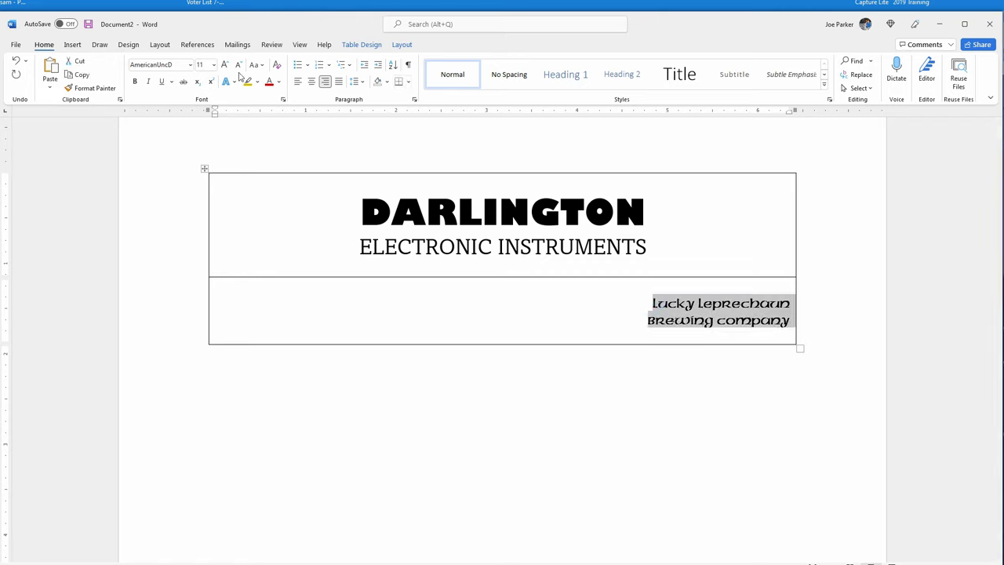
click(224, 66)
click(224, 66)
click(225, 66)
click(224, 66)
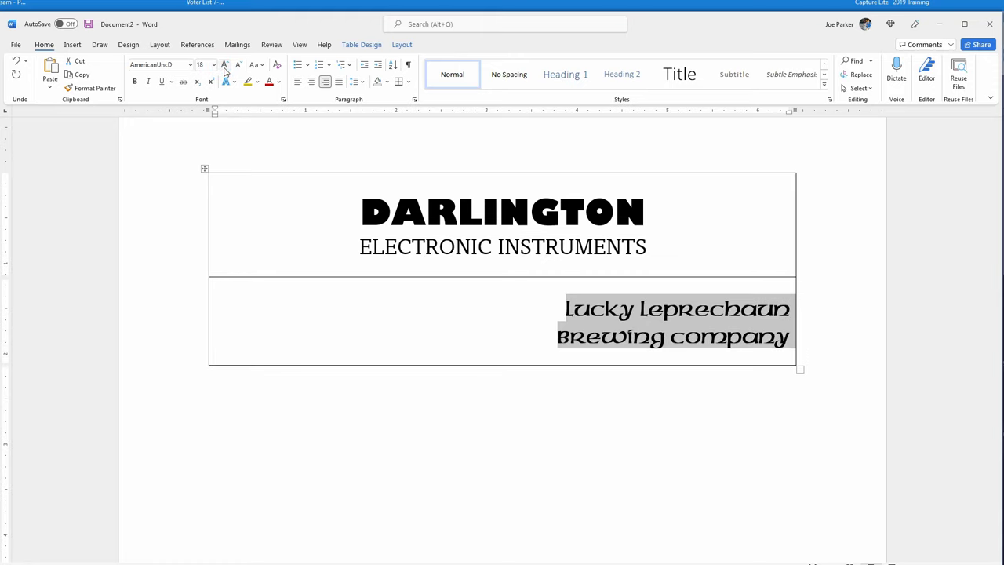
click(574, 309)
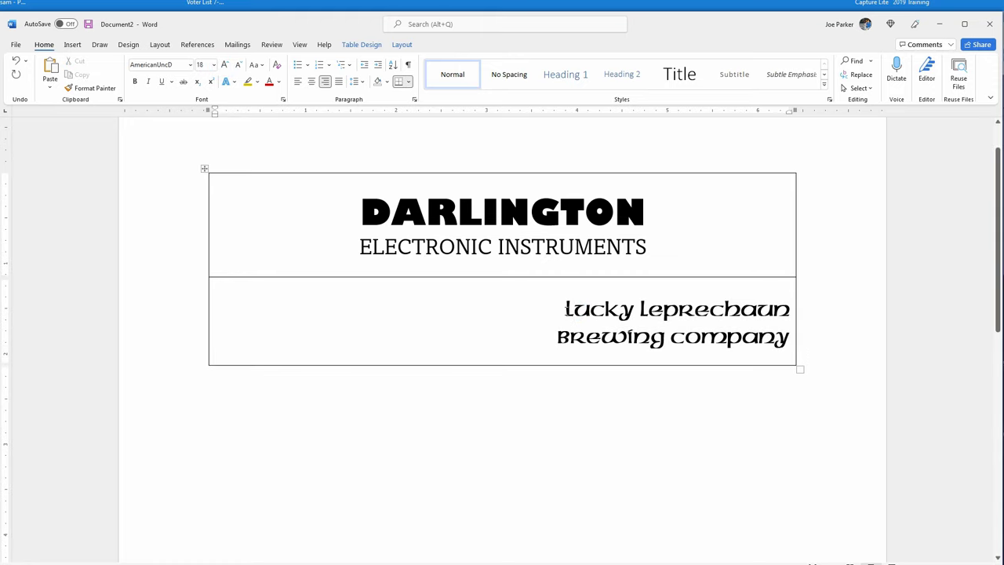
drag(566, 309, 550, 340)
Shrink the Brewing company line from 18 pt to 14 pt in two steps.
click(238, 64)
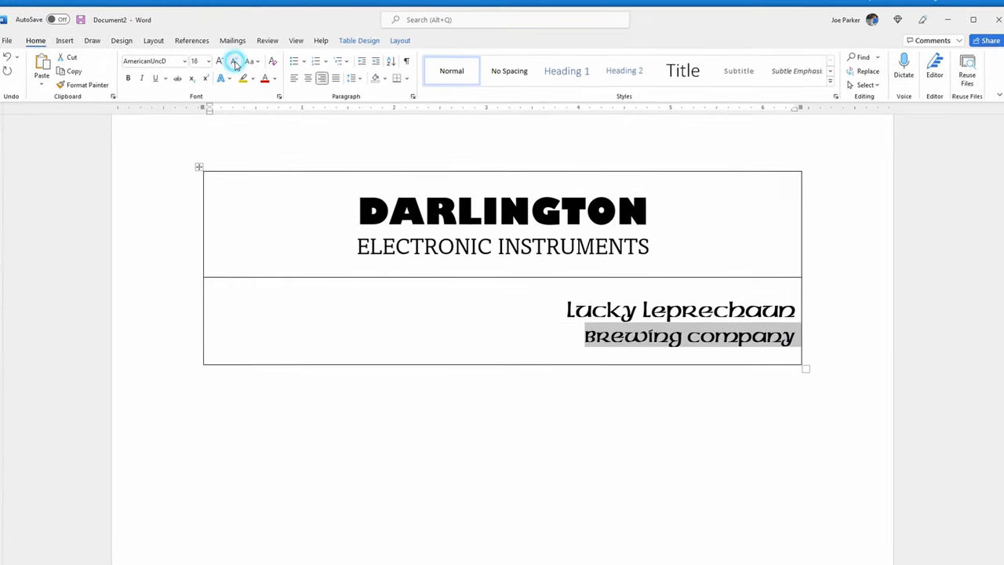
click(238, 64)
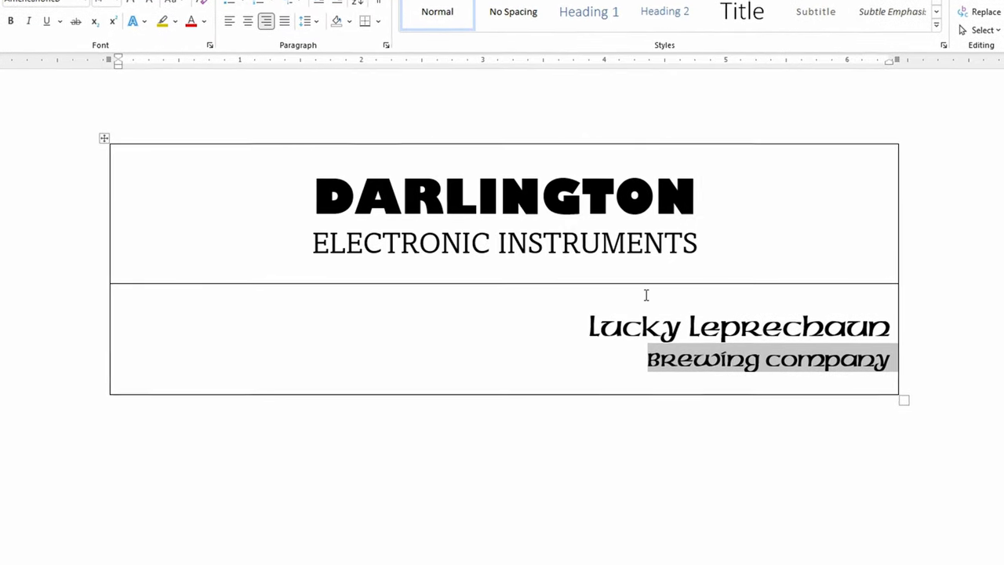
click(587, 325)
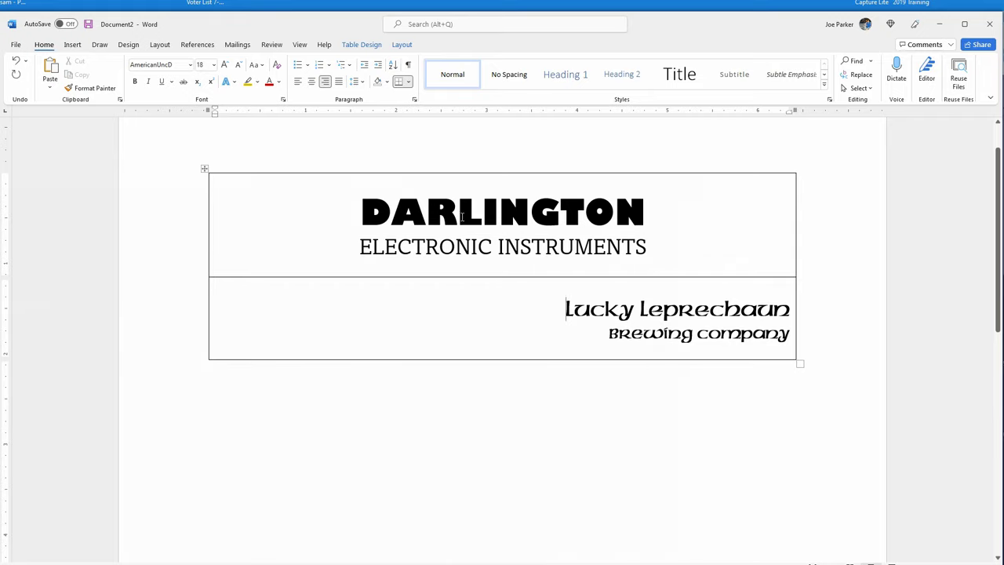
Select the DARLINGTON title lines and the Lucky Leprechaun line, checking their right-click options.
drag(363, 212, 667, 248)
right_click(598, 249)
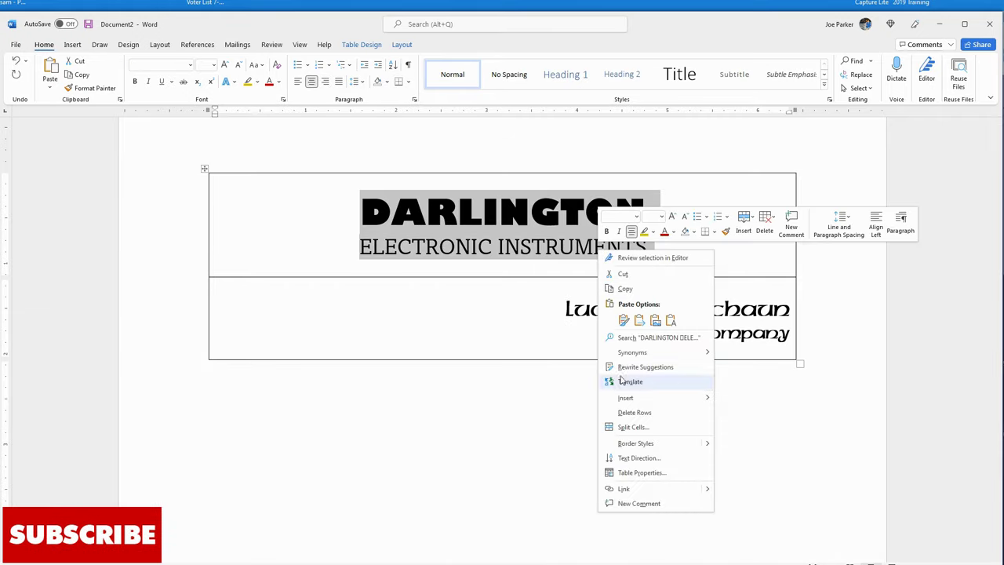
key(Escape)
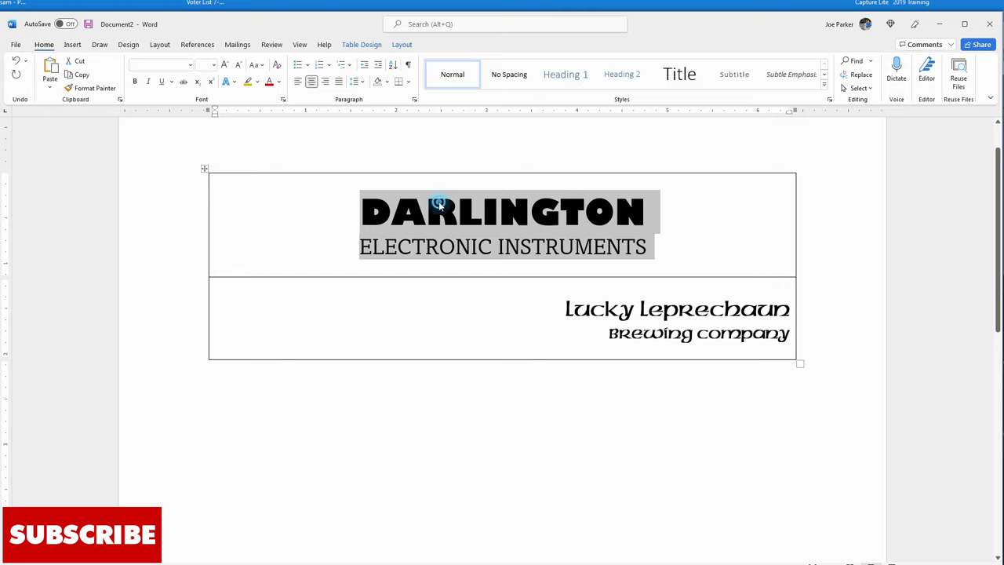
click(427, 210)
triple_click(634, 244)
right_click(633, 239)
drag(566, 310, 790, 310)
right_click(605, 313)
key(Escape)
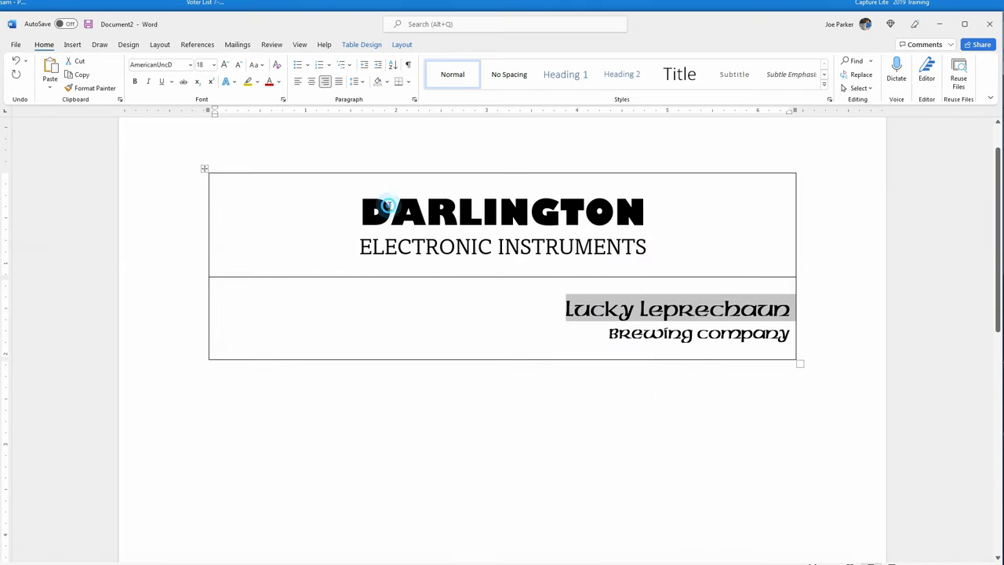
Select both DARLINGTON title lines in the top cell and remove them, leaving it empty.
click(390, 208)
triple_click(390, 207)
right_click(540, 223)
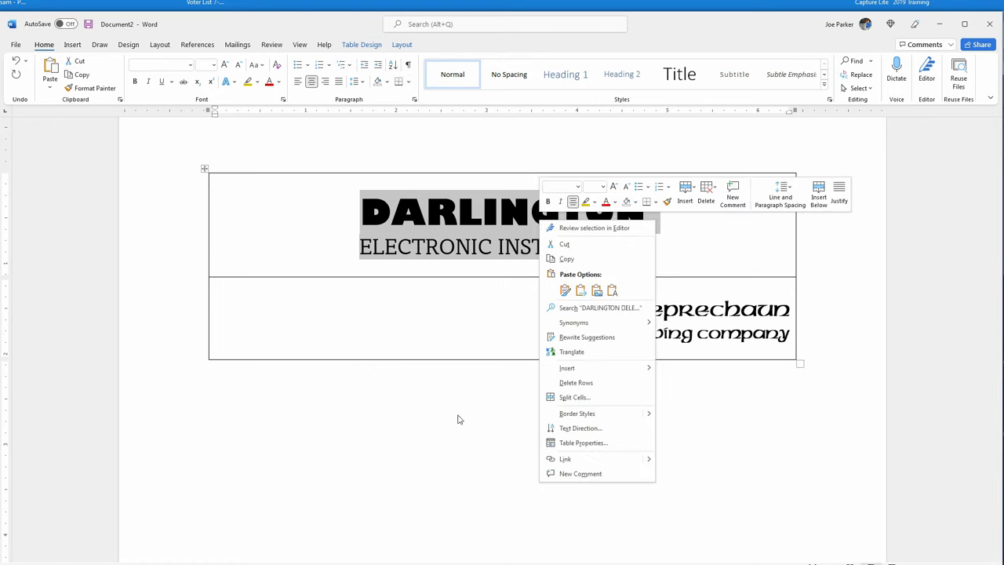
key(Escape)
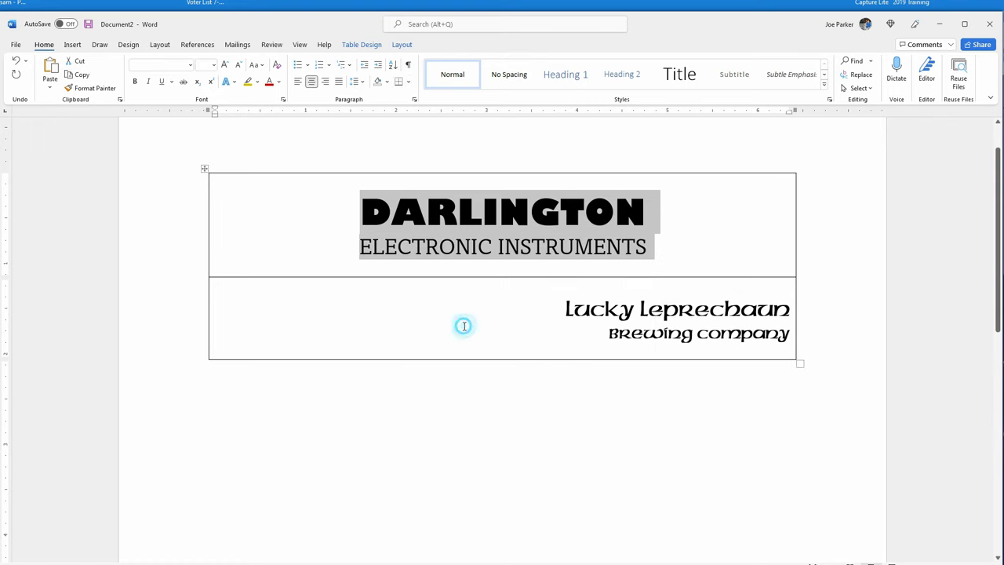
click(796, 247)
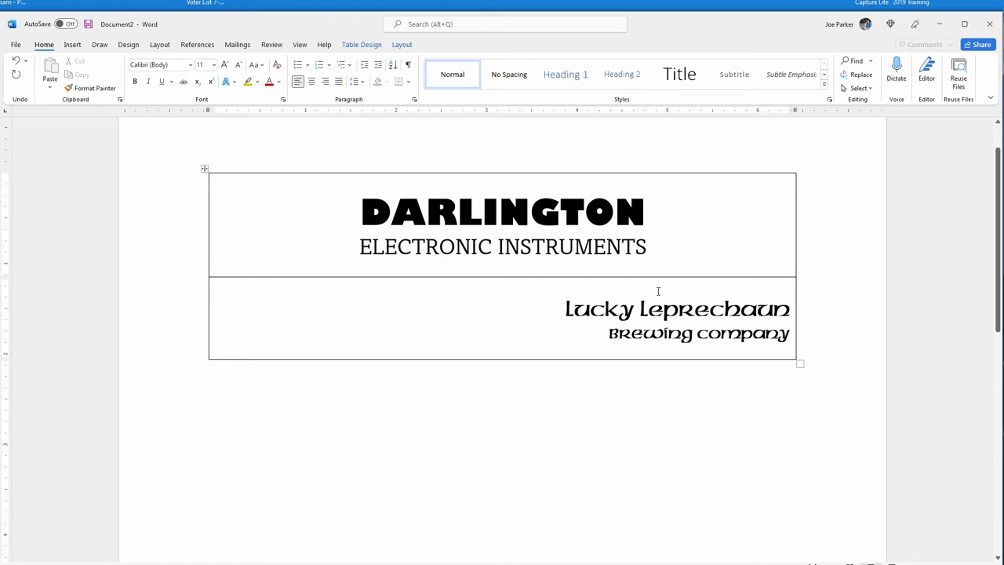
triple_click(686, 262)
key(ctrl+c)
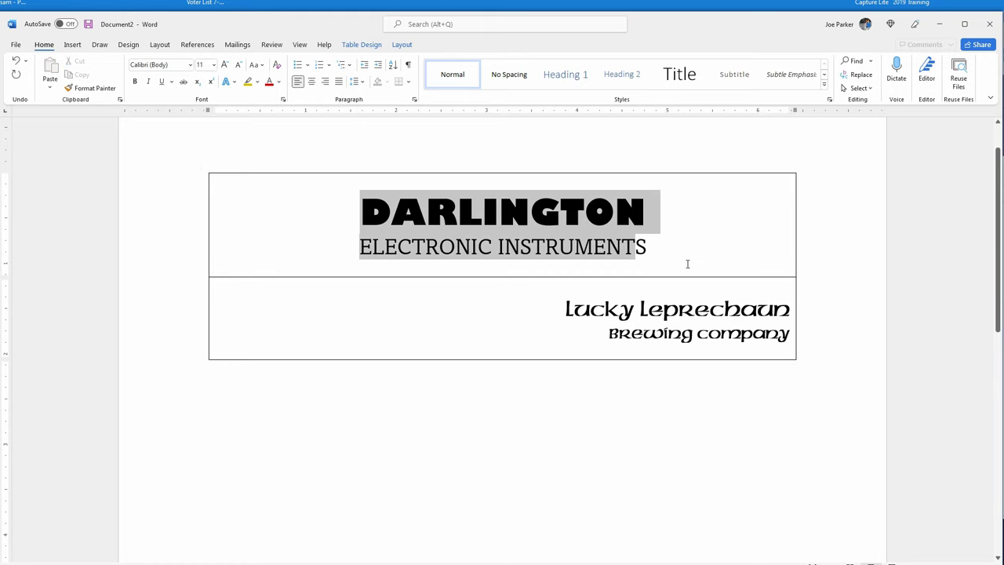
key(Delete)
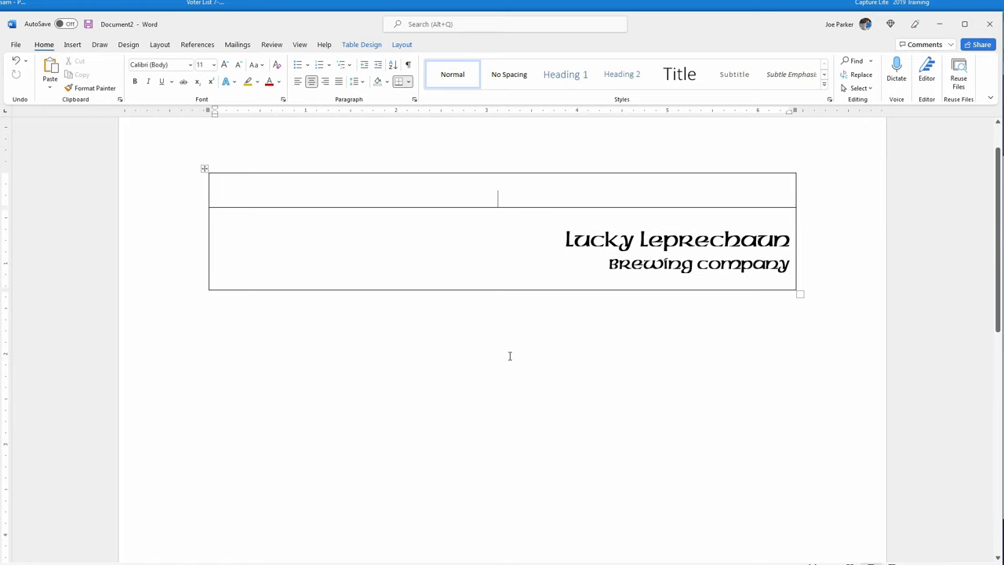
Paste the DARLINGTON title below the table and select the pasted lines.
click(445, 337)
key(ctrl+v)
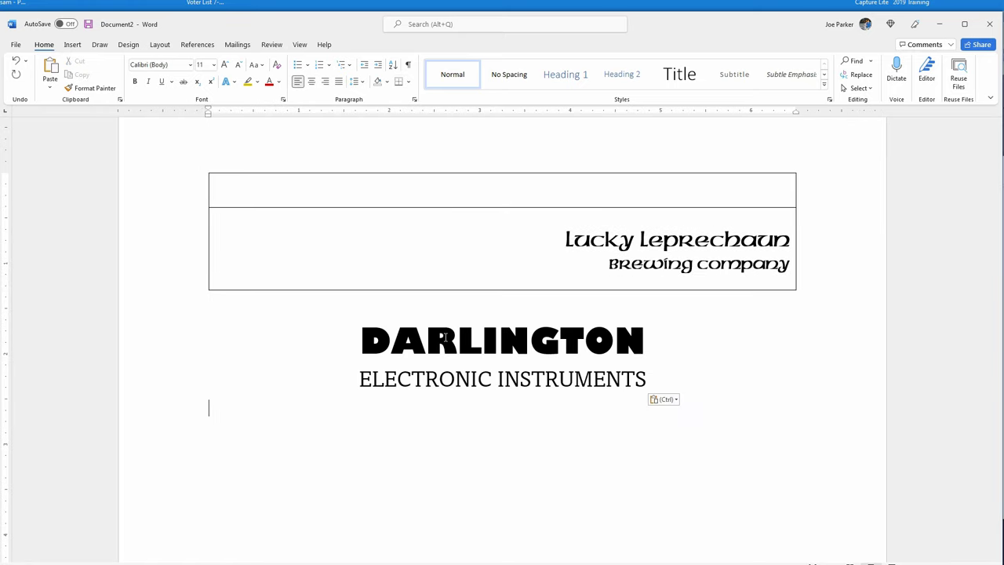
drag(361, 335, 648, 377)
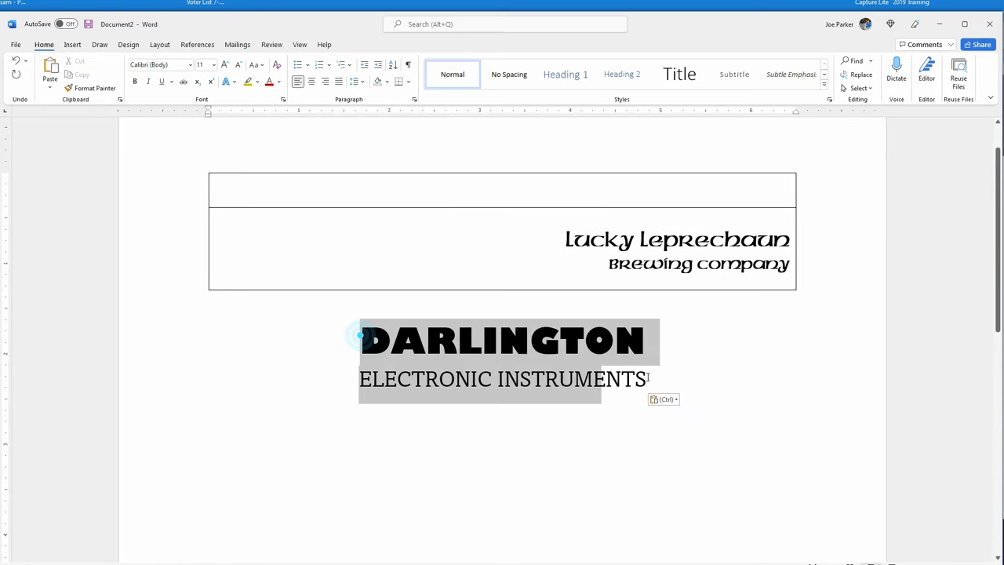
right_click(607, 379)
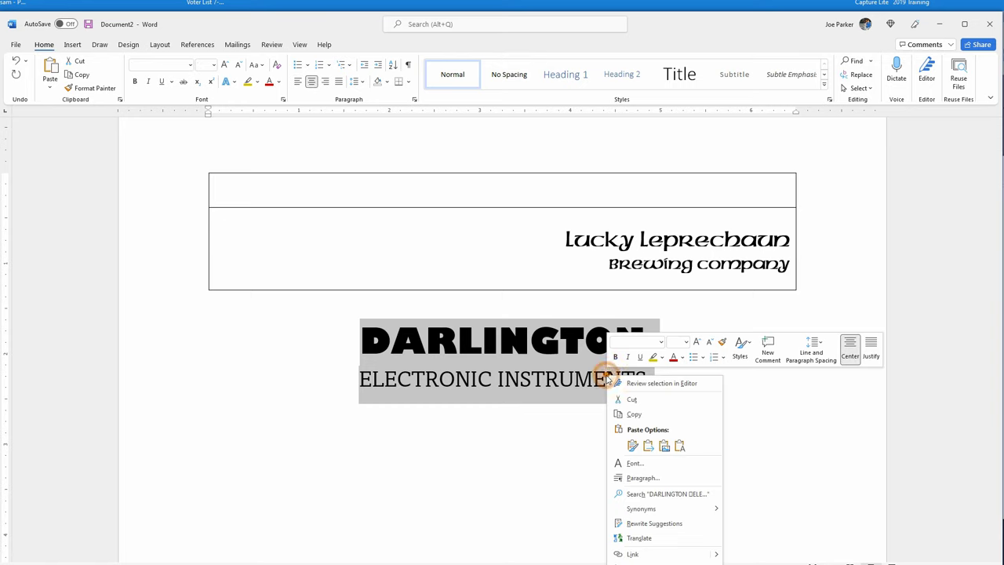
Give the heading 0 pt spacing before and after with Single line spacing, then cut it.
click(643, 479)
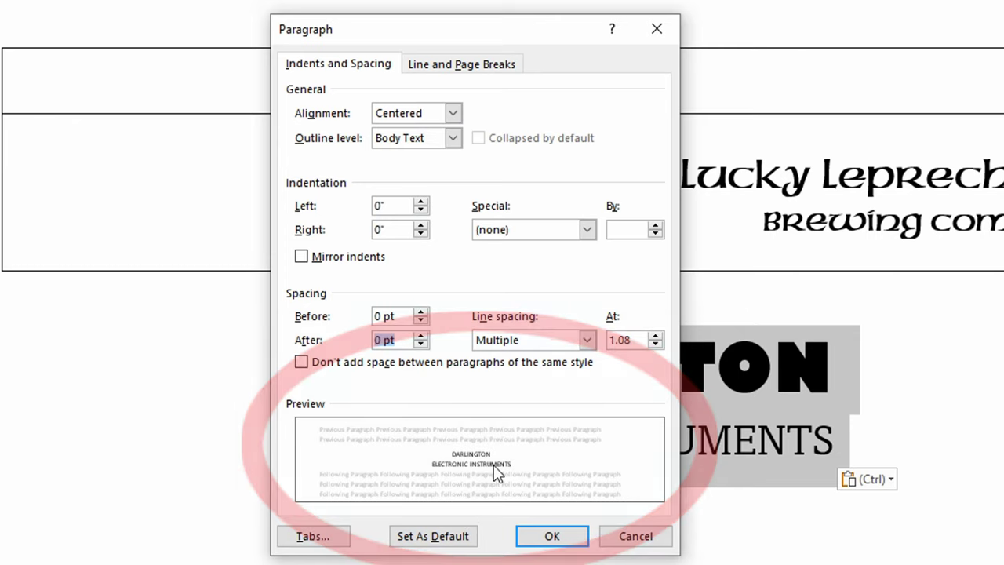
click(421, 336)
click(421, 336)
click(422, 336)
click(421, 312)
click(422, 313)
click(421, 312)
click(422, 312)
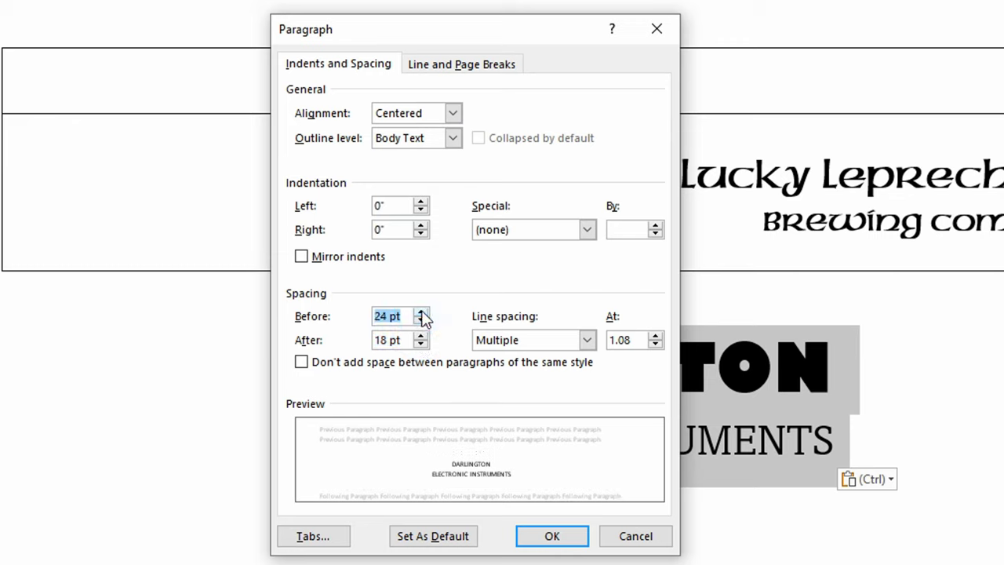
click(421, 320)
click(422, 320)
click(422, 320)
click(422, 320)
click(422, 344)
click(421, 344)
click(421, 345)
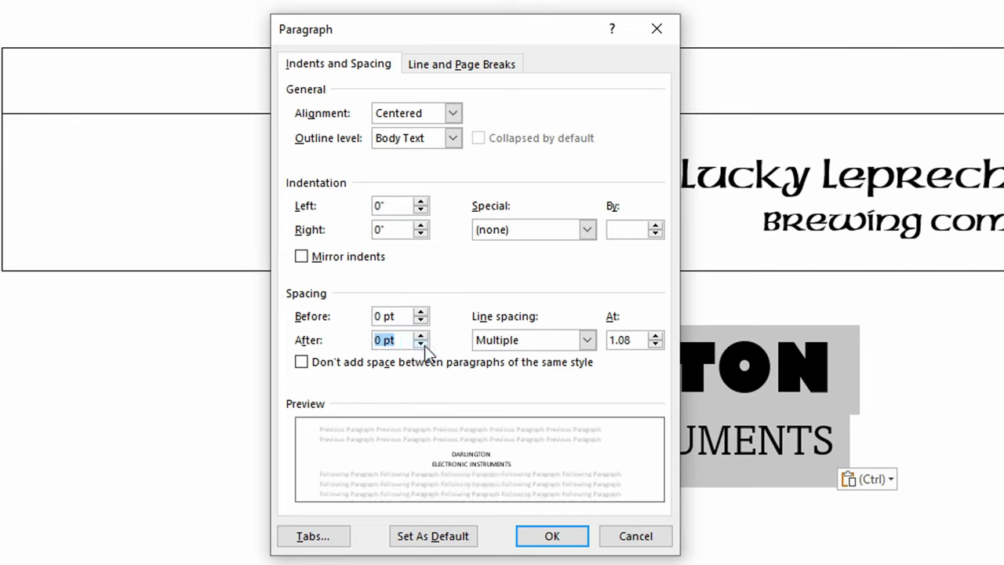
click(534, 340)
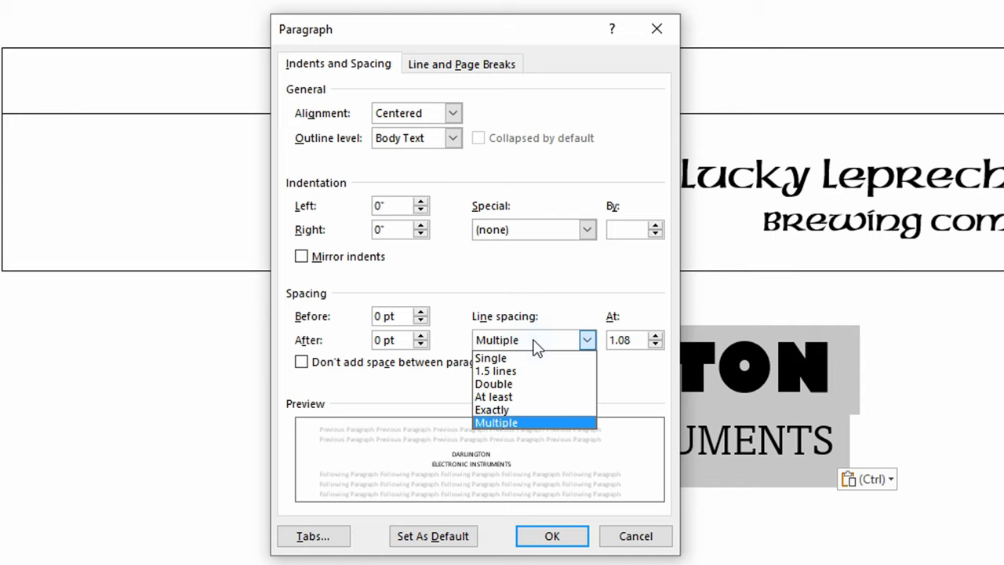
click(518, 358)
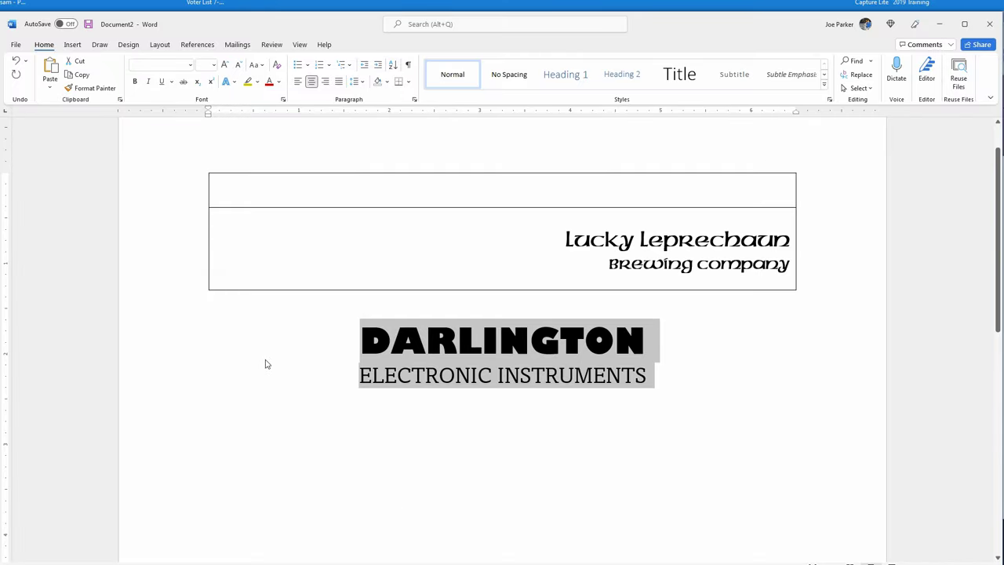
key(ctrl+x)
Paste the heading into the empty top cell and drag the table's left edge rightward to narrow it.
click(482, 190)
key(ctrl+v)
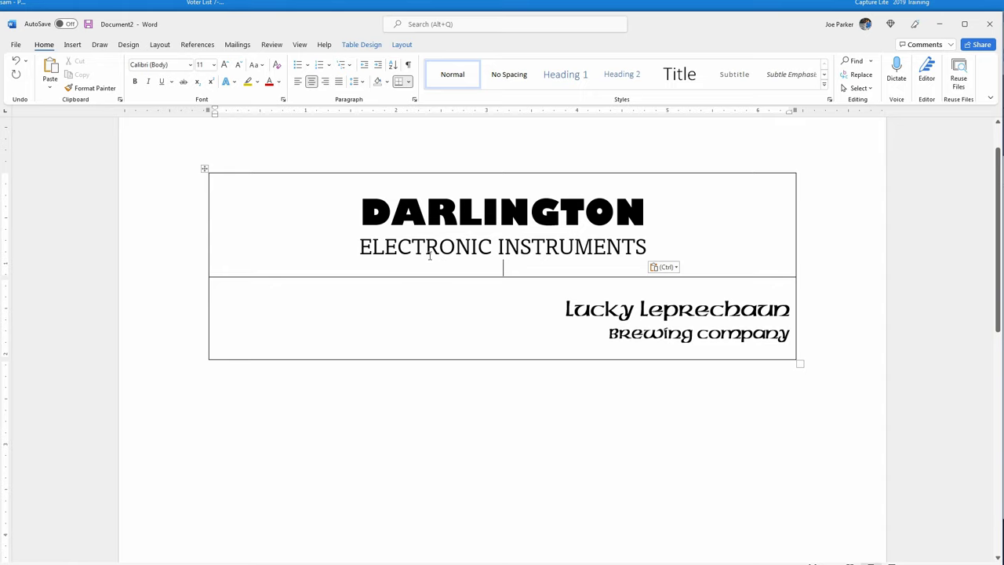
drag(208, 217, 454, 249)
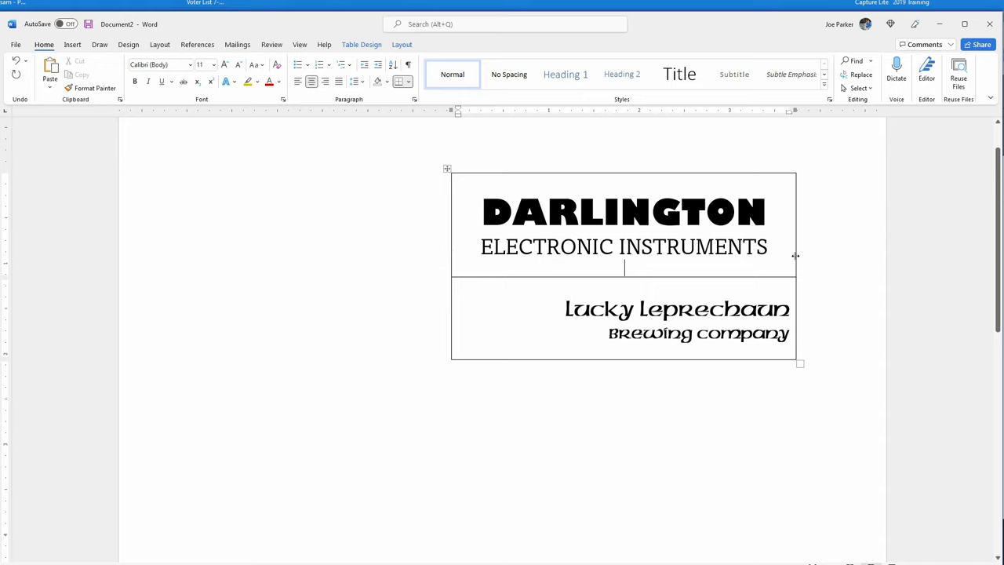
drag(799, 258, 785, 261)
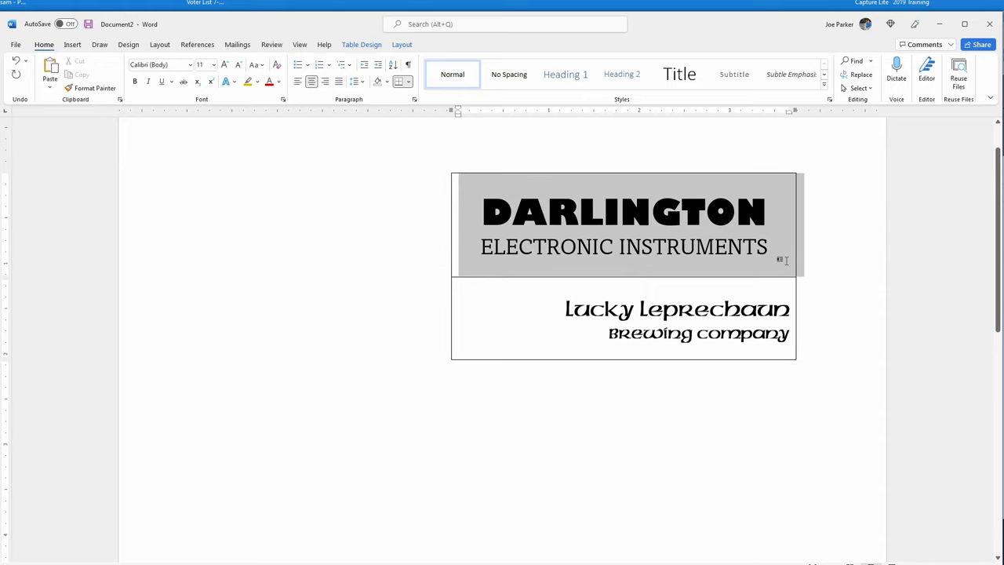
click(577, 275)
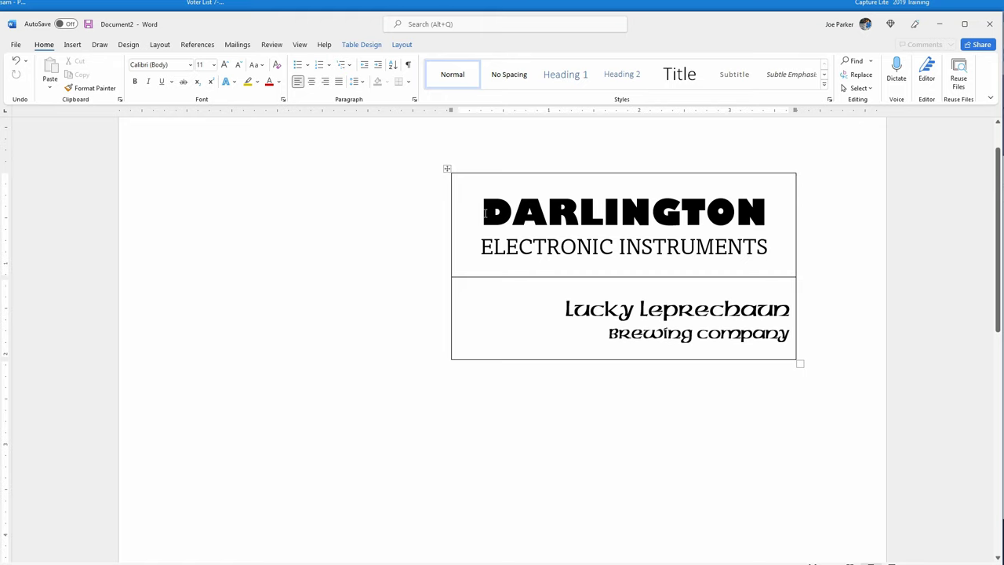
Make DARLINGTON blue at 36 pt and widen the table leftward so it fits one line.
drag(485, 212, 774, 213)
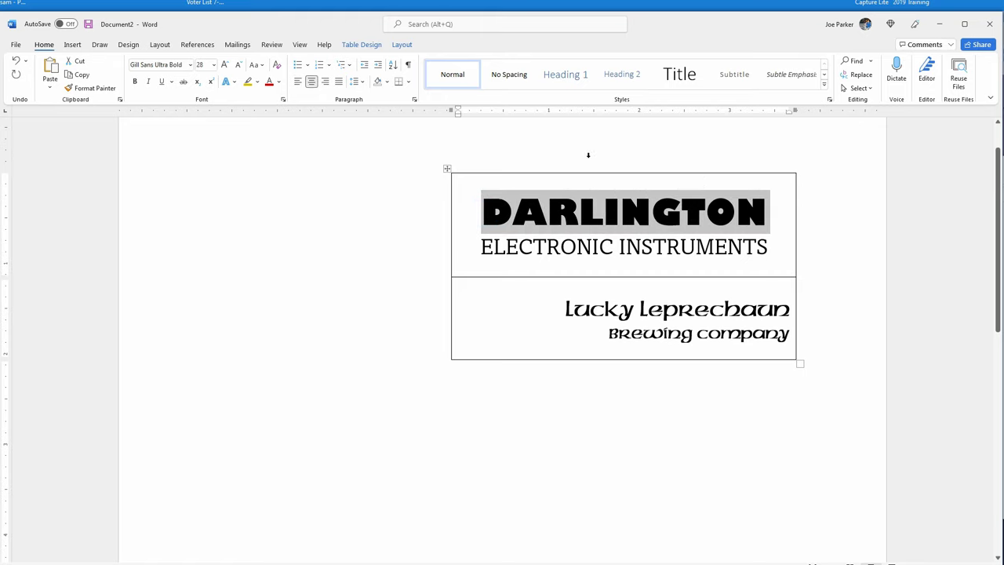
click(279, 82)
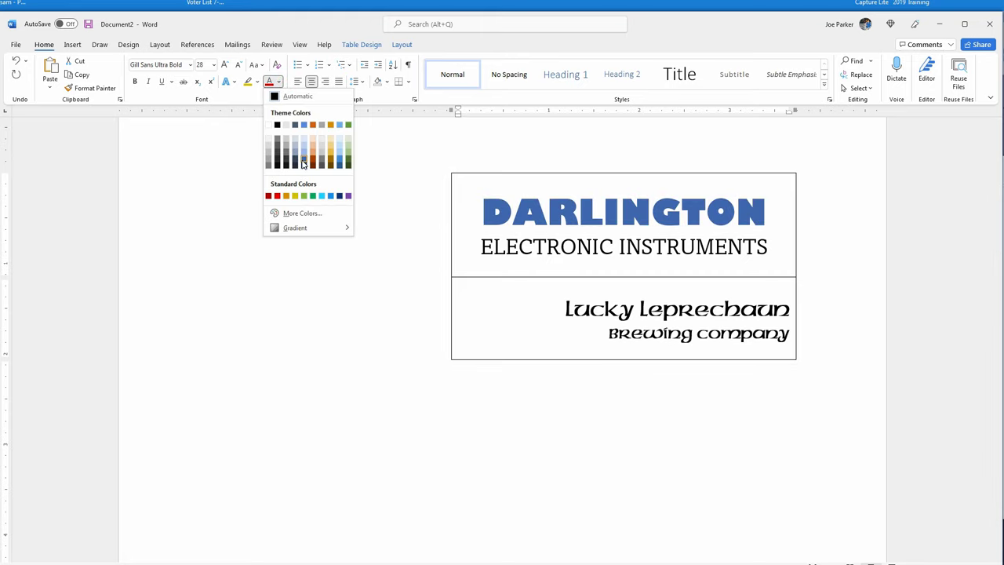
click(331, 197)
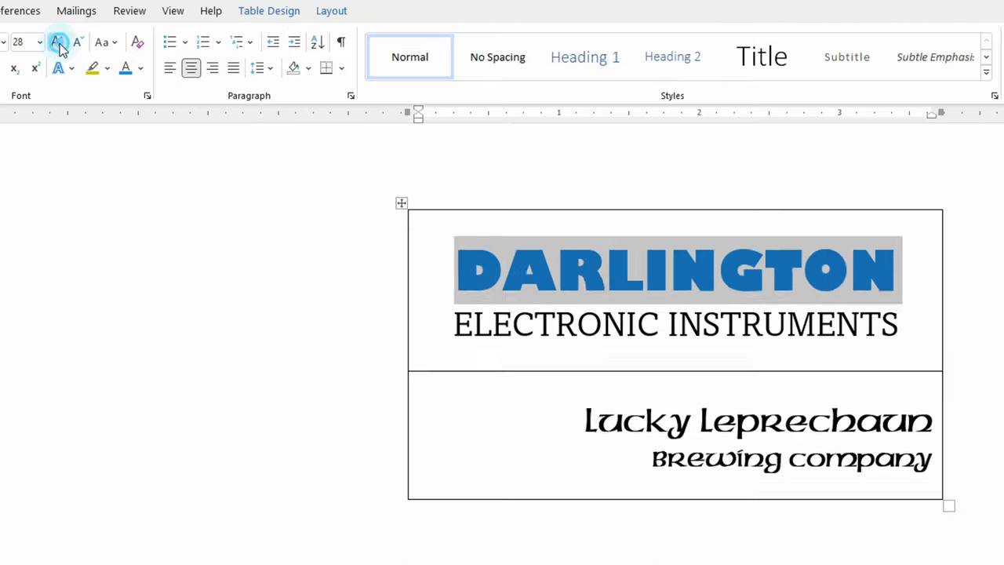
click(225, 64)
click(76, 42)
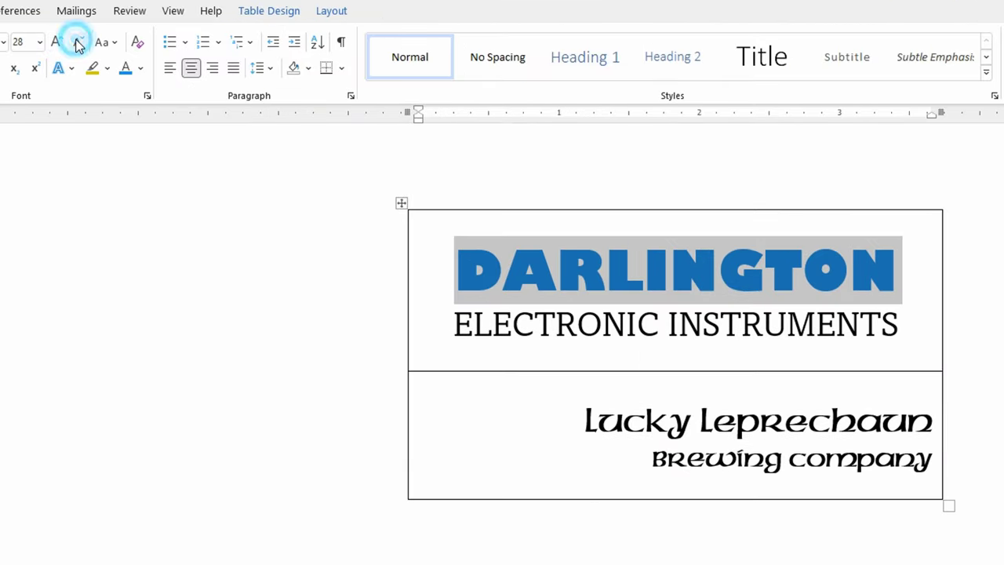
drag(406, 285, 364, 285)
click(57, 45)
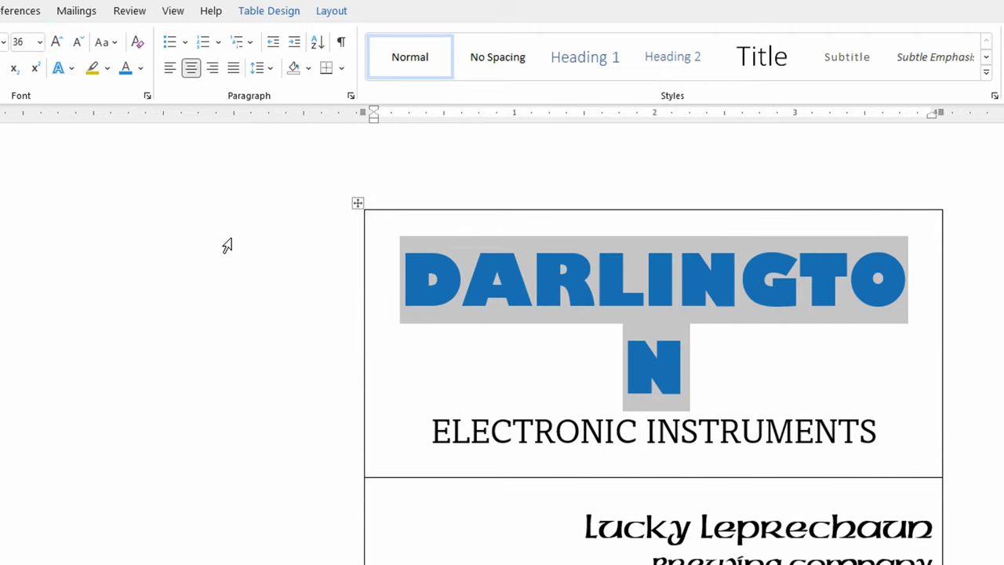
drag(364, 294, 341, 298)
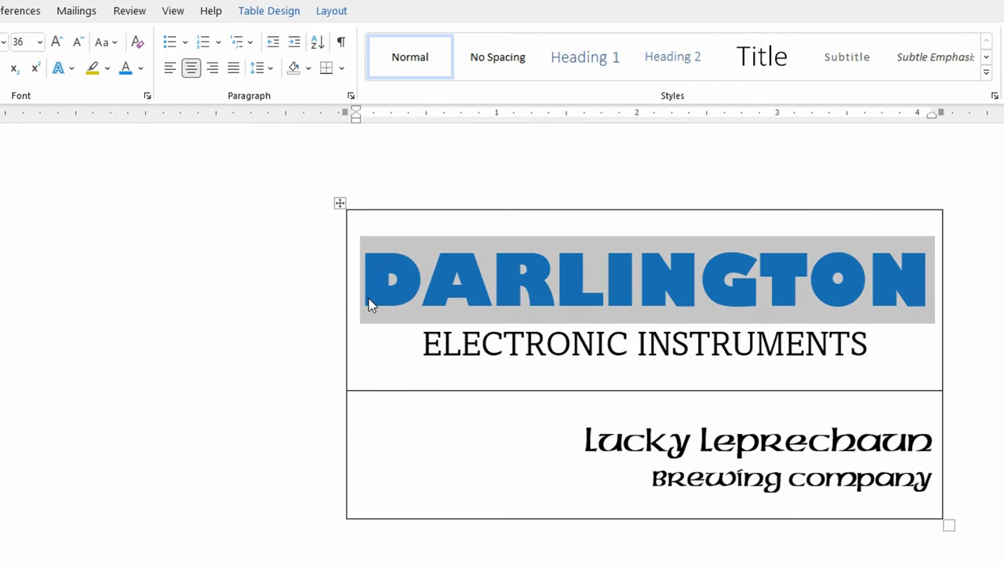
Enlarge the ELECTRONIC INSTRUMENTS subtitle with Grow Font.
click(426, 343)
drag(482, 345, 868, 345)
click(57, 42)
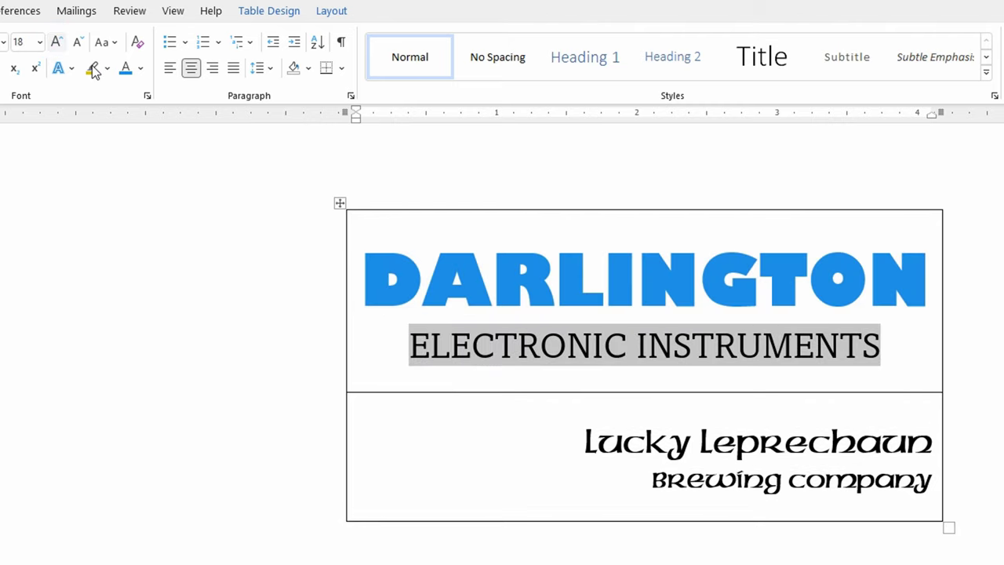
click(287, 314)
Colour both Lucky Leprechaun Brewing lines green.
click(634, 476)
drag(588, 437, 936, 468)
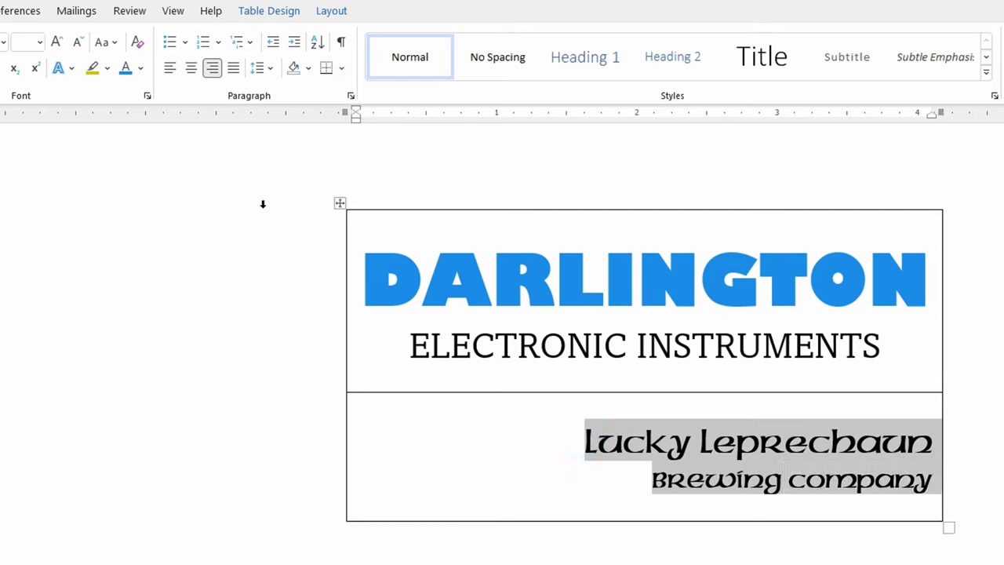
click(141, 72)
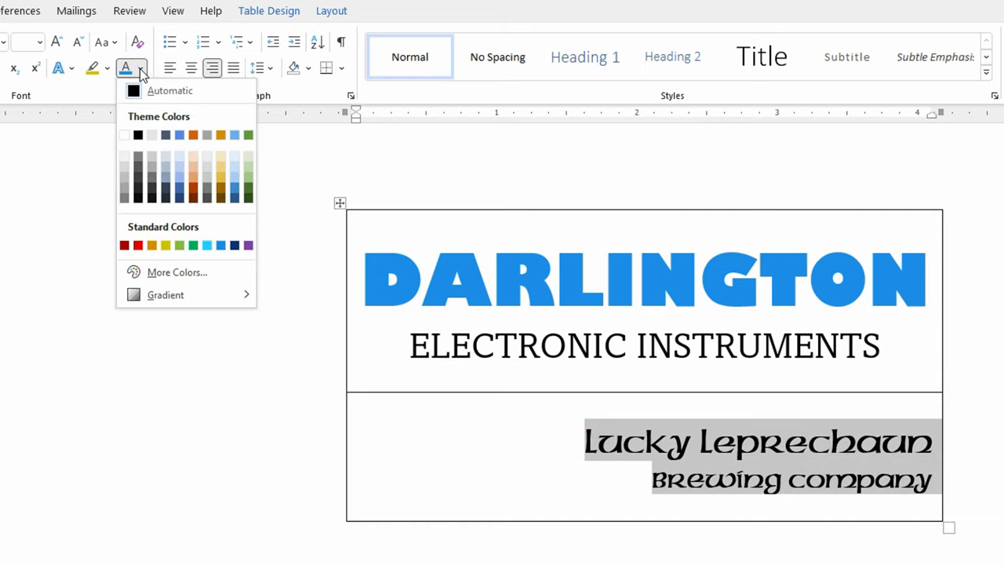
click(248, 190)
Deselect the text by clicking below the table.
click(345, 528)
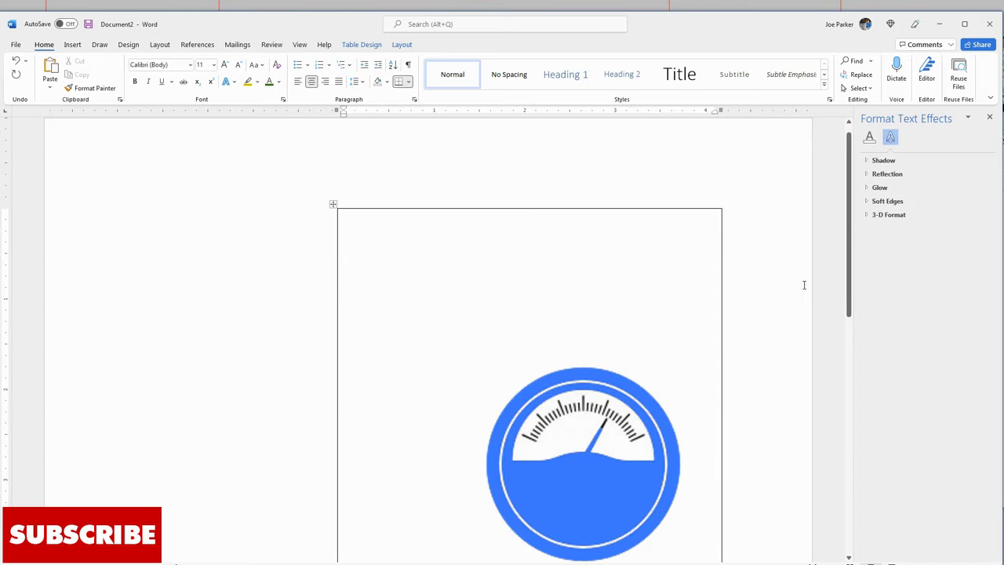
Shrink the gauge picture to about a third of its size and check its Layout Options.
scroll(567, 455, down, 5)
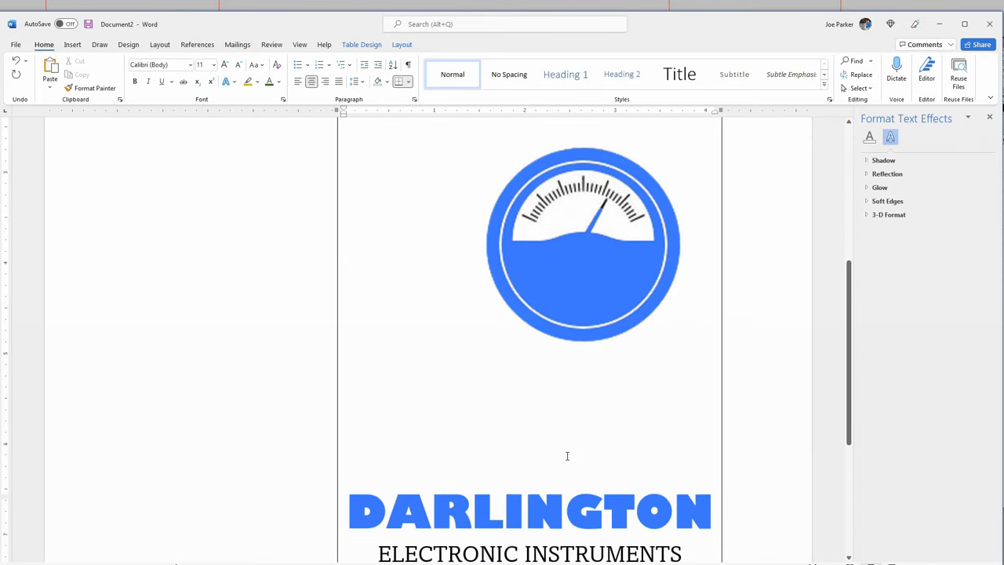
scroll(567, 455, up, 2)
click(558, 321)
scroll(365, 180, up, 1)
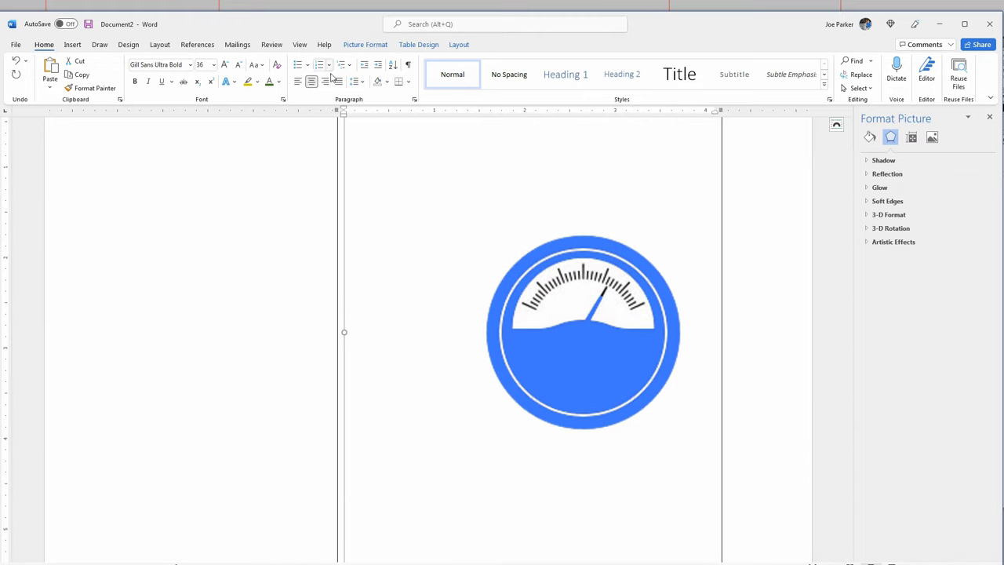
scroll(365, 181, up, 2)
drag(342, 225, 453, 332)
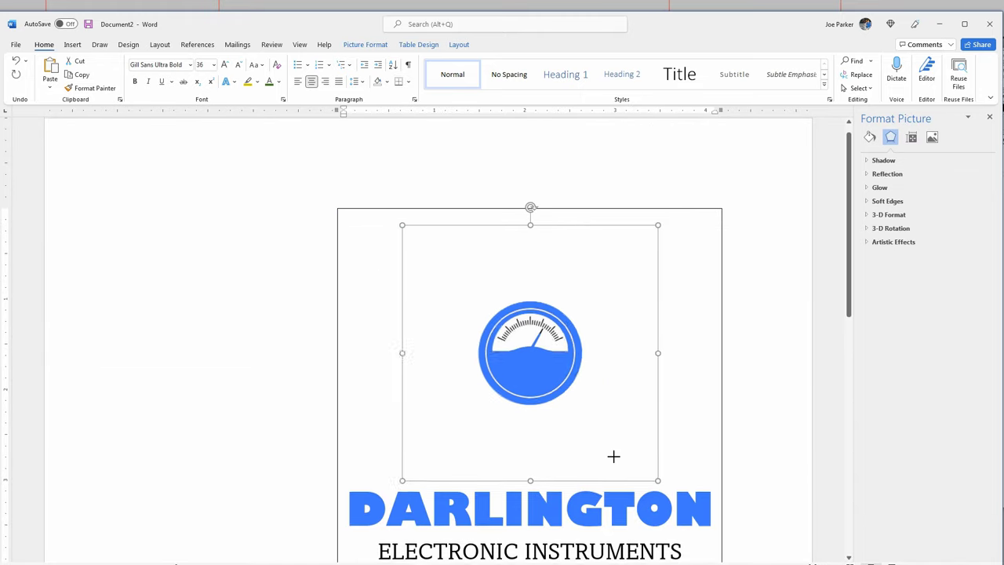
drag(614, 456, 498, 320)
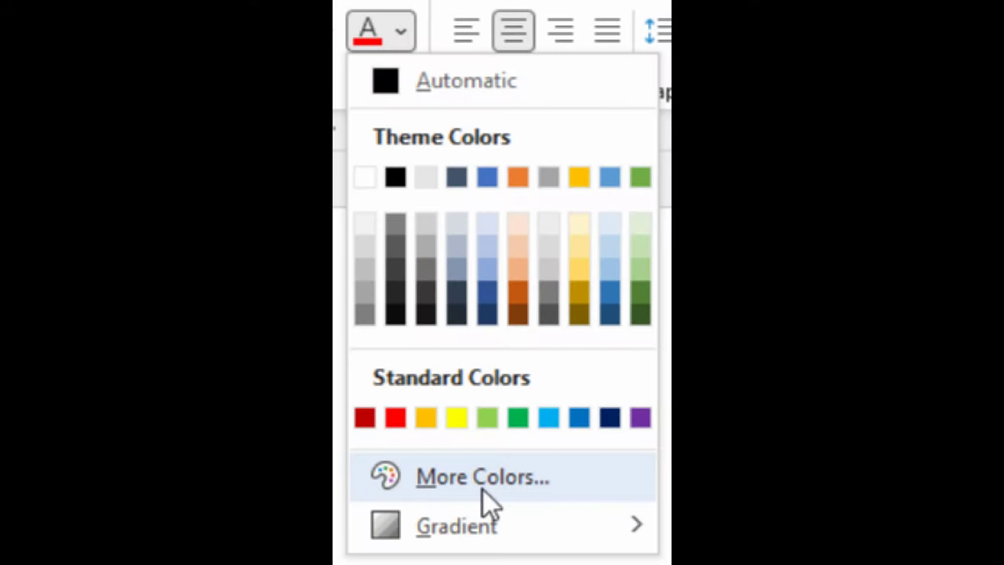
click(484, 490)
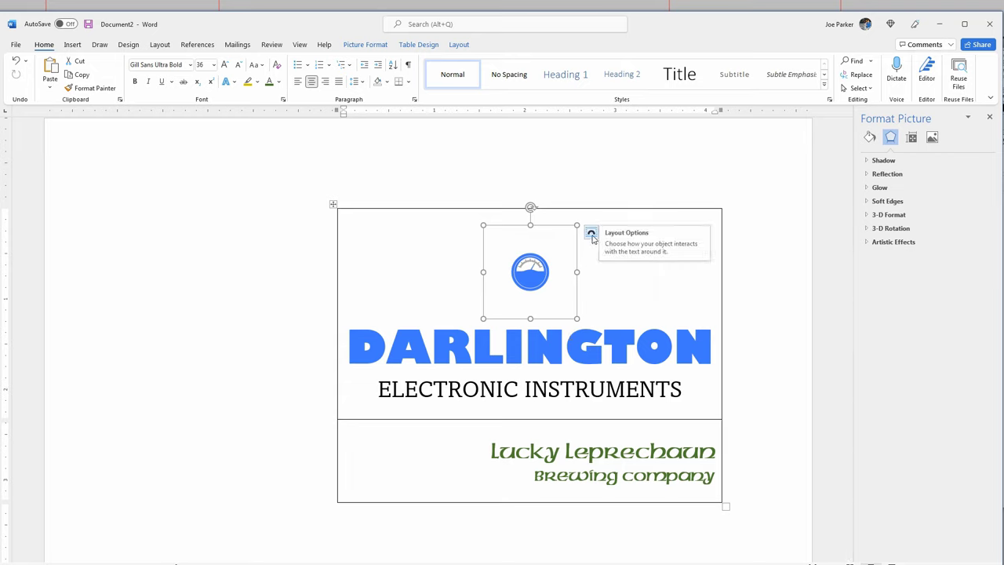
click(592, 235)
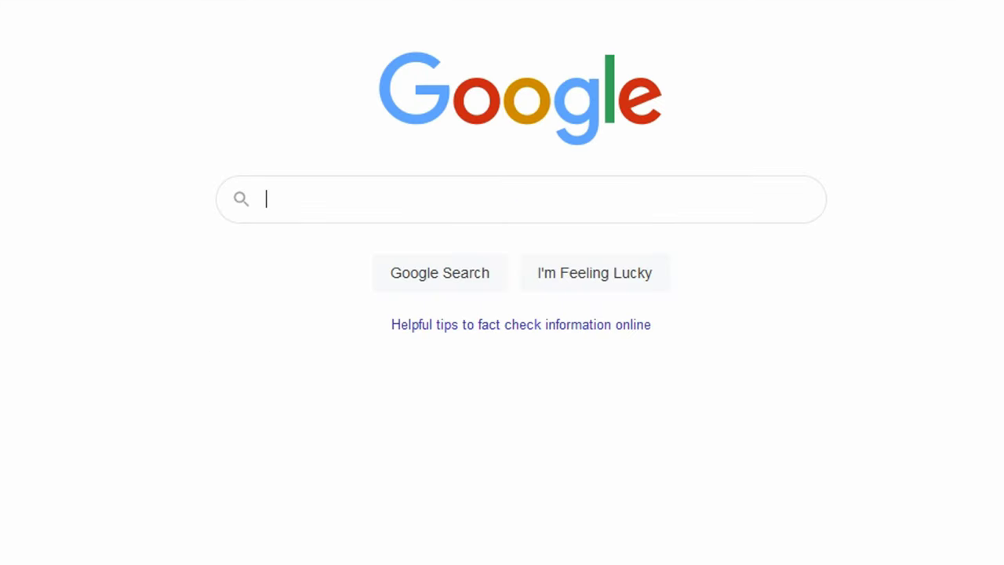
Search Google Images for 'leprechaun logo transparent background'.
click(458, 188)
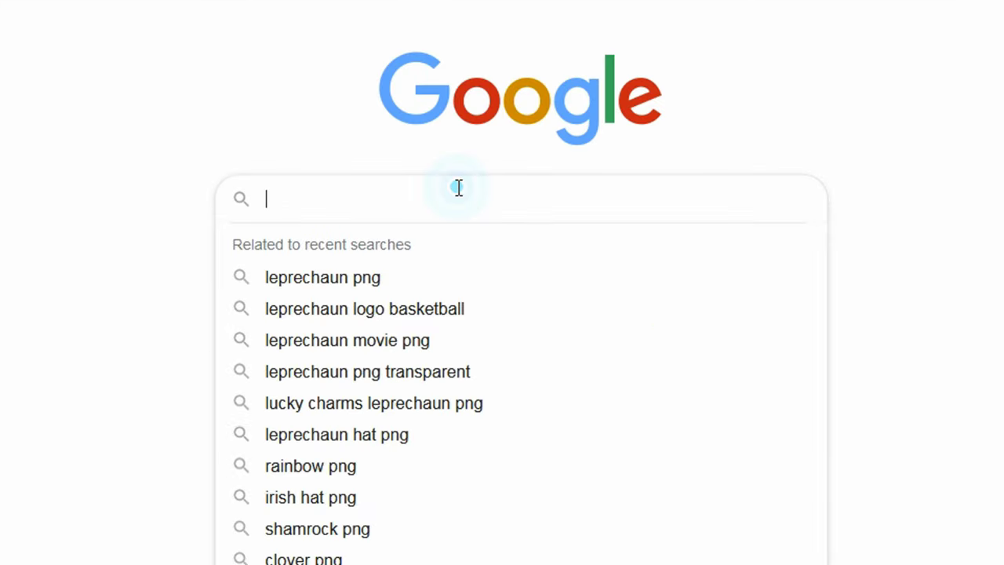
text(lepr)
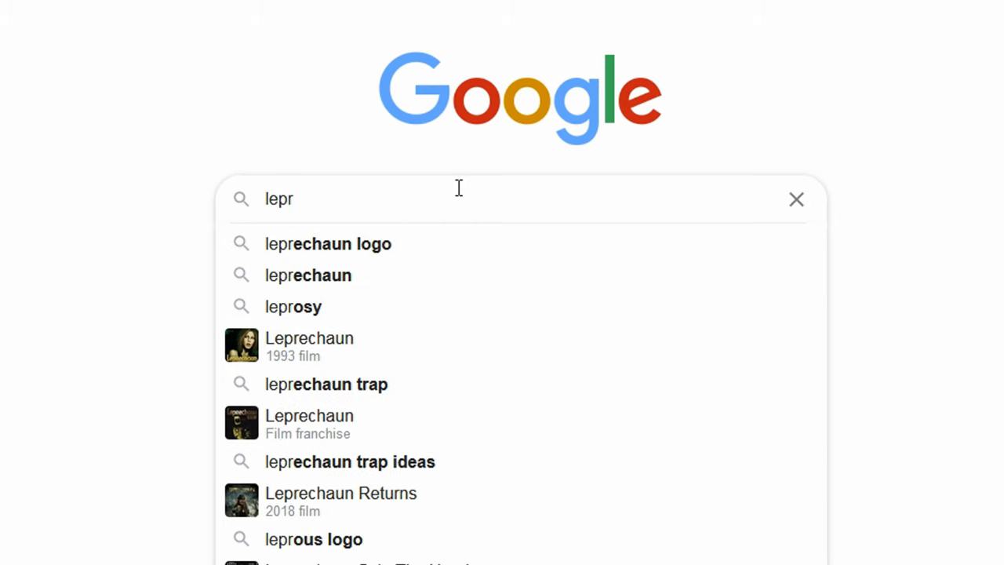
text(echaun logo)
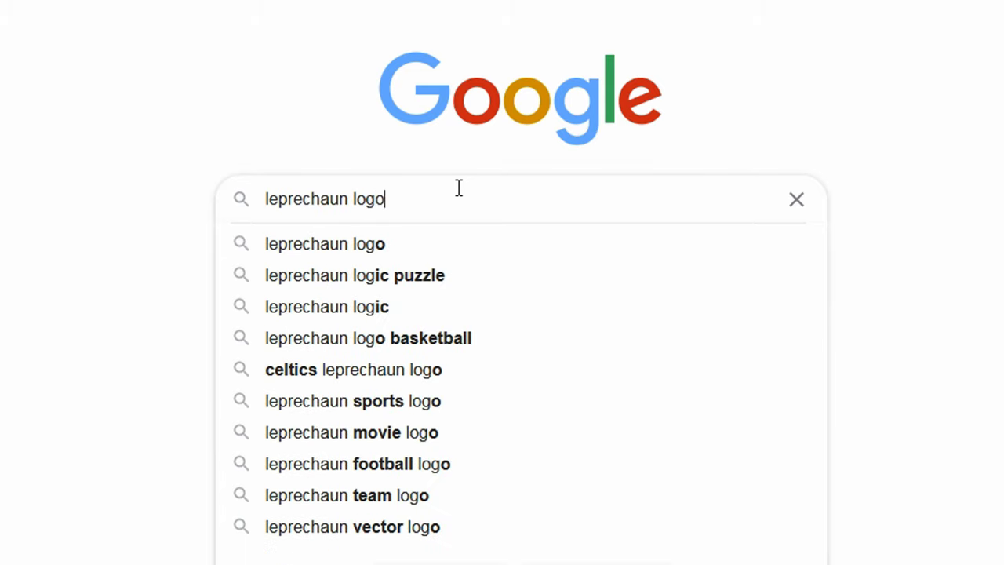
text( transparent)
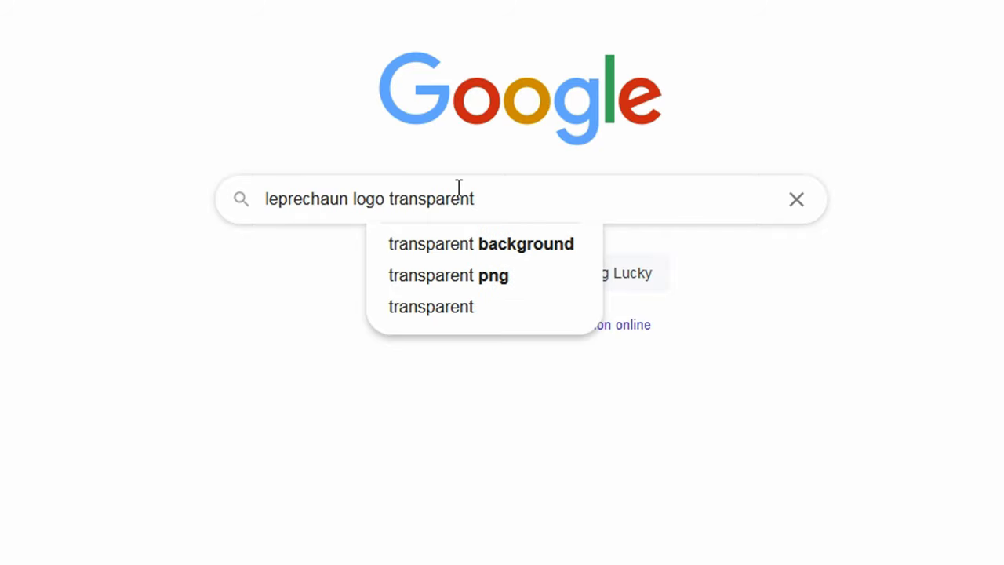
key(Down)
key(Return)
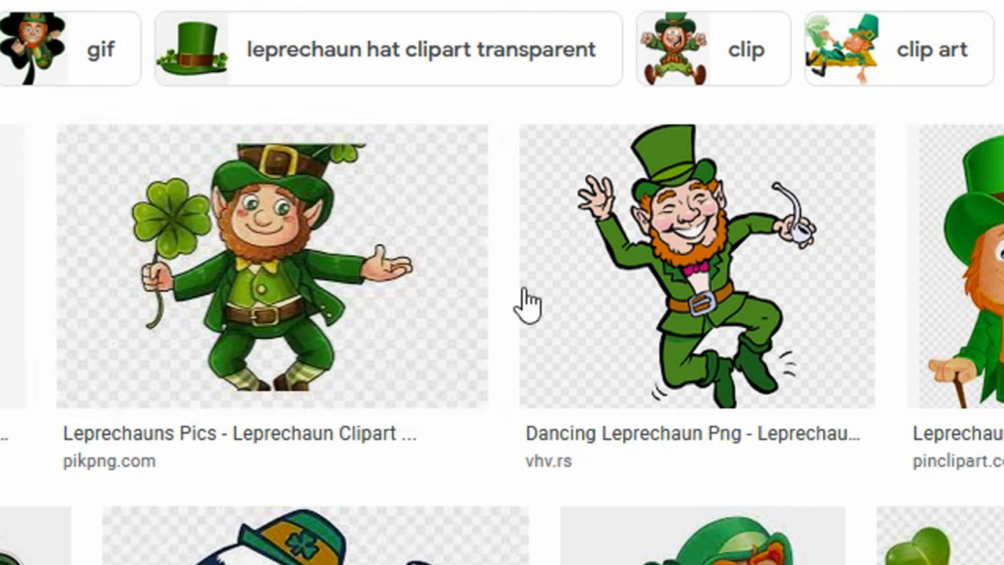
Copy the dancing leprechaun preview image and paste it into the table's lower cell.
click(632, 289)
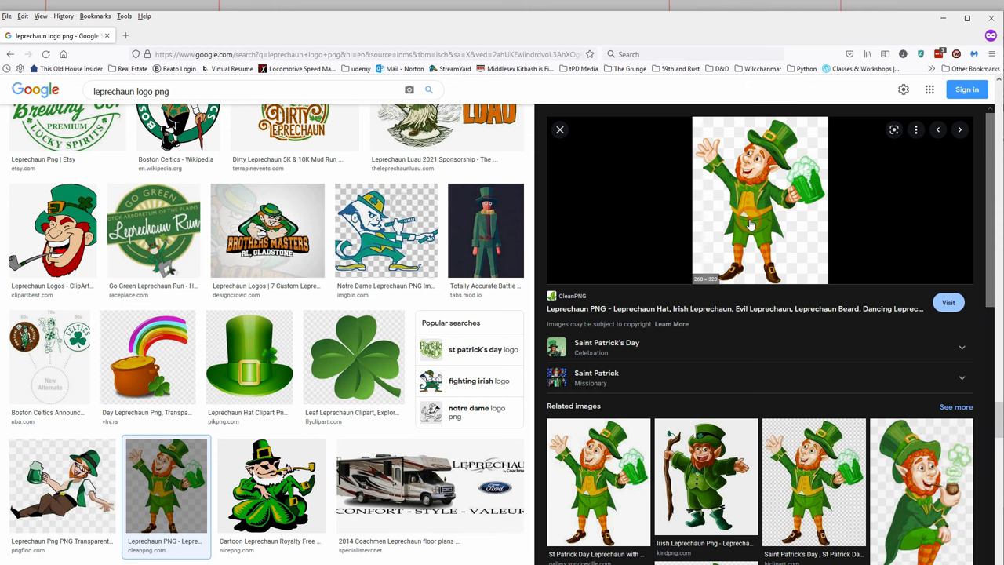
right_click(750, 224)
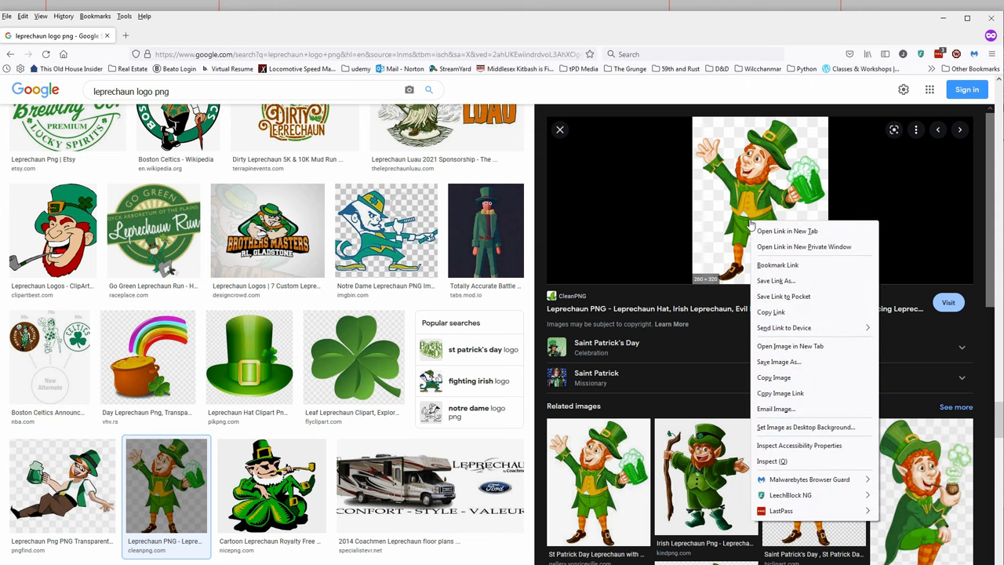
click(776, 377)
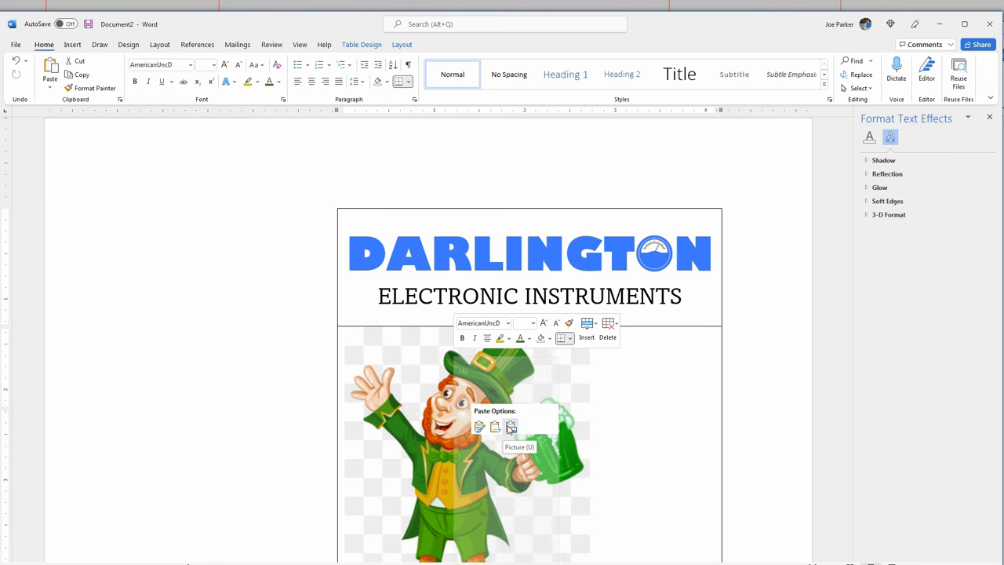
click(510, 427)
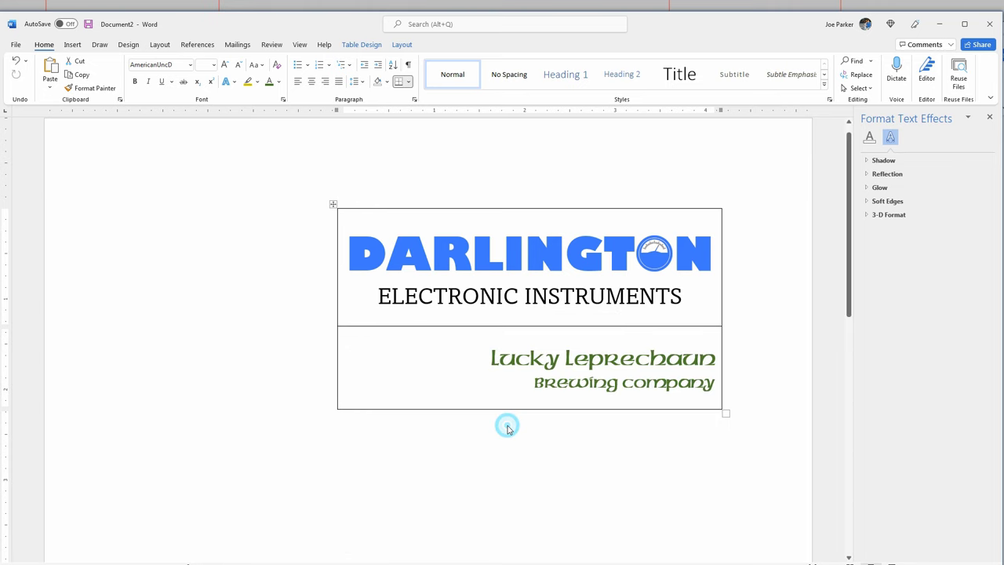
scroll(439, 412, down, 2)
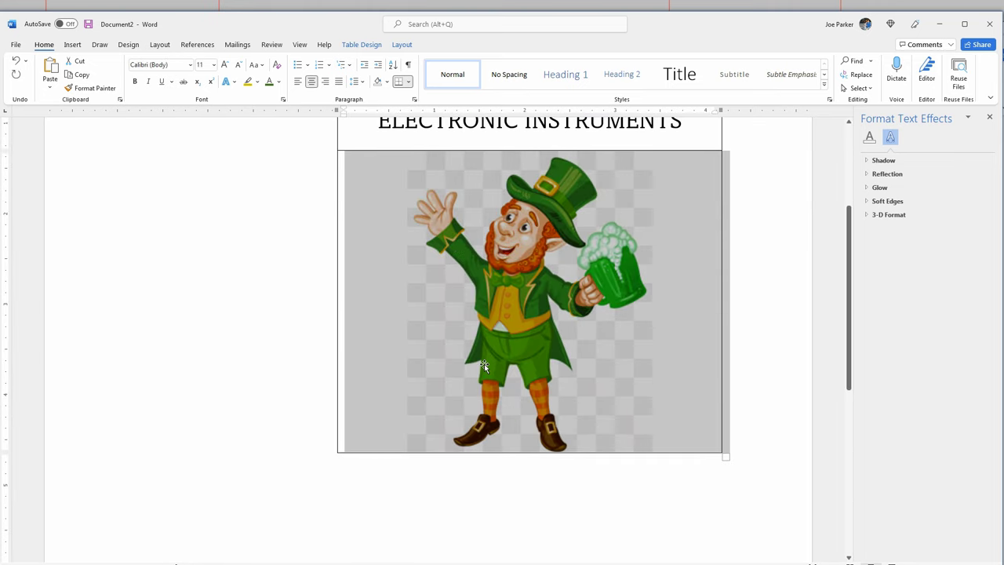
click(431, 343)
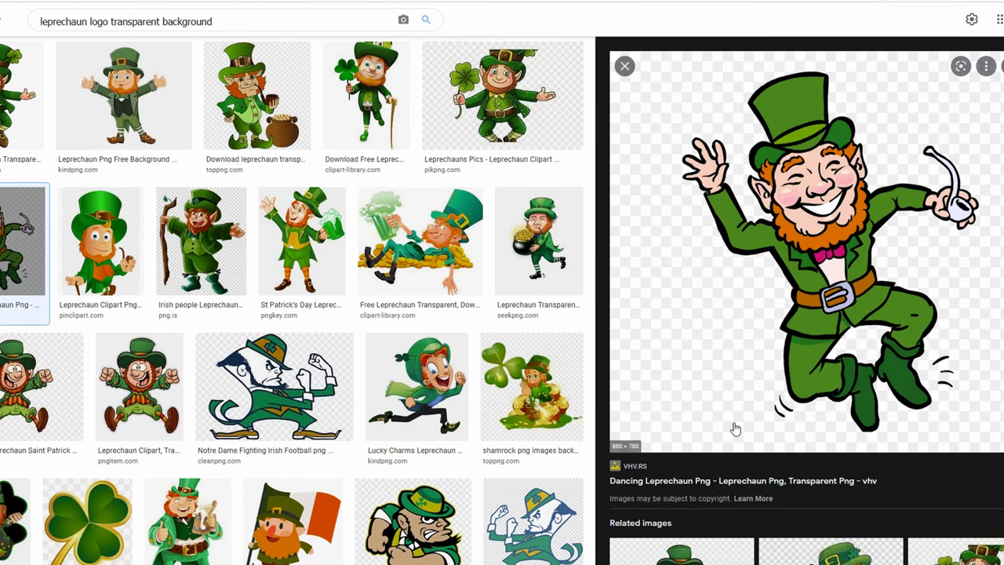
Download the Dancing Leprechaun PNG from its vhv.rs source page.
click(729, 484)
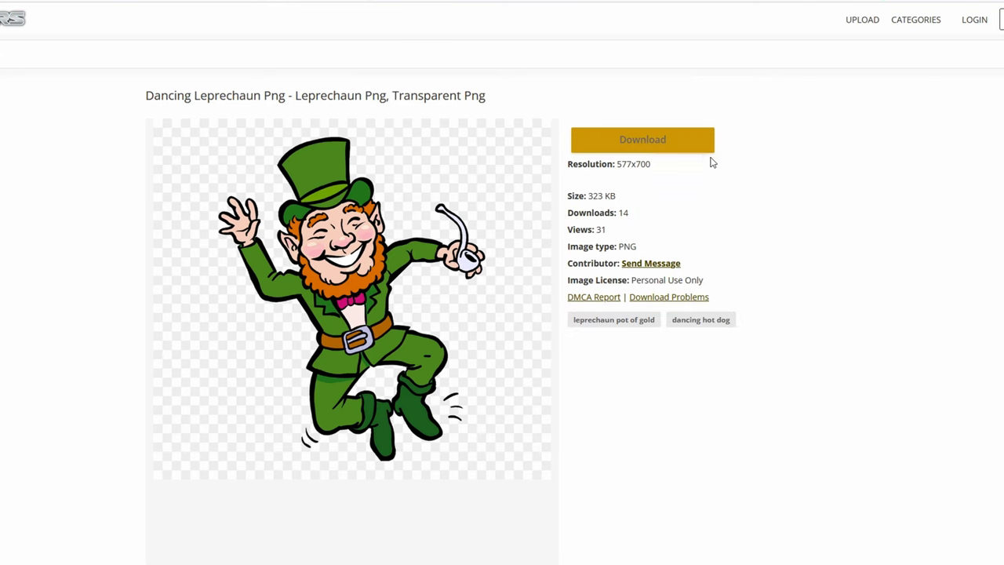
click(636, 139)
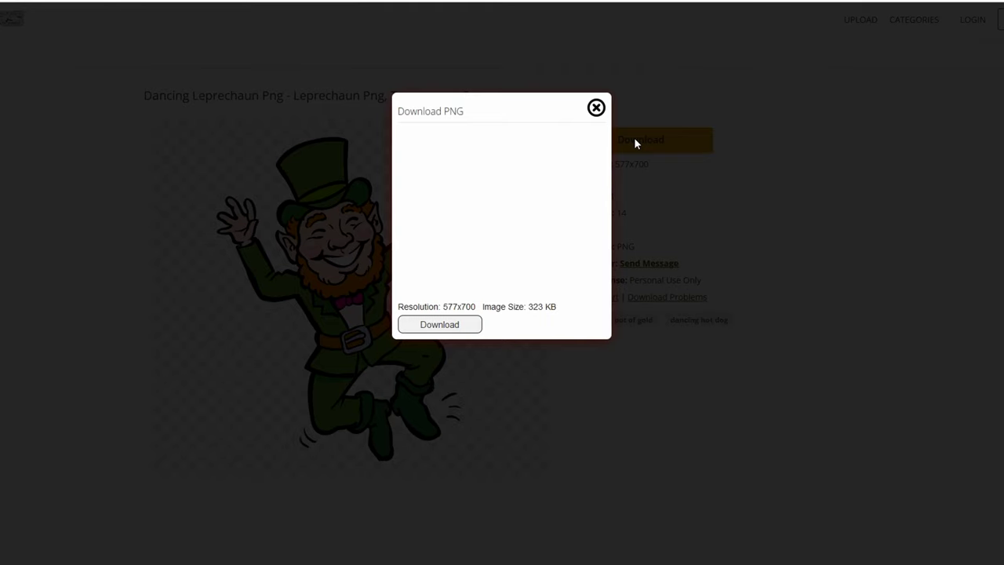
click(441, 324)
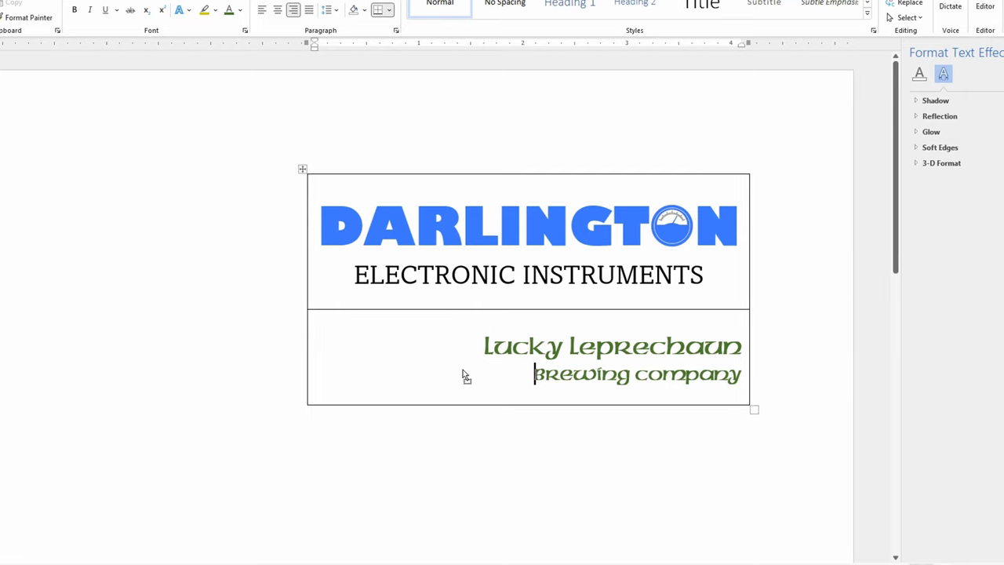
Insert the dancing leprechaun into the lower cell and shrink it to about half the cell width.
key(ctrl+z)
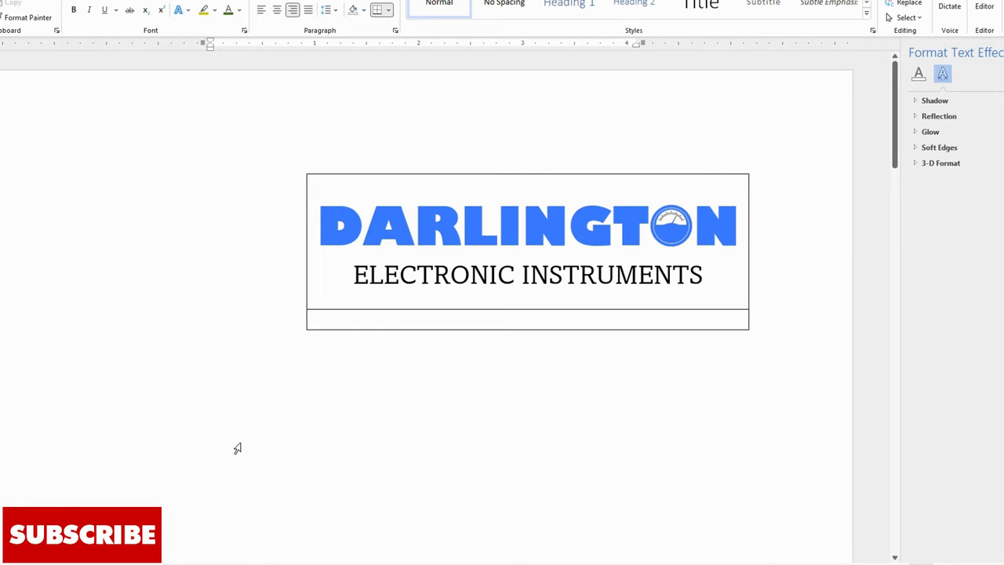
scroll(306, 431, down, 5)
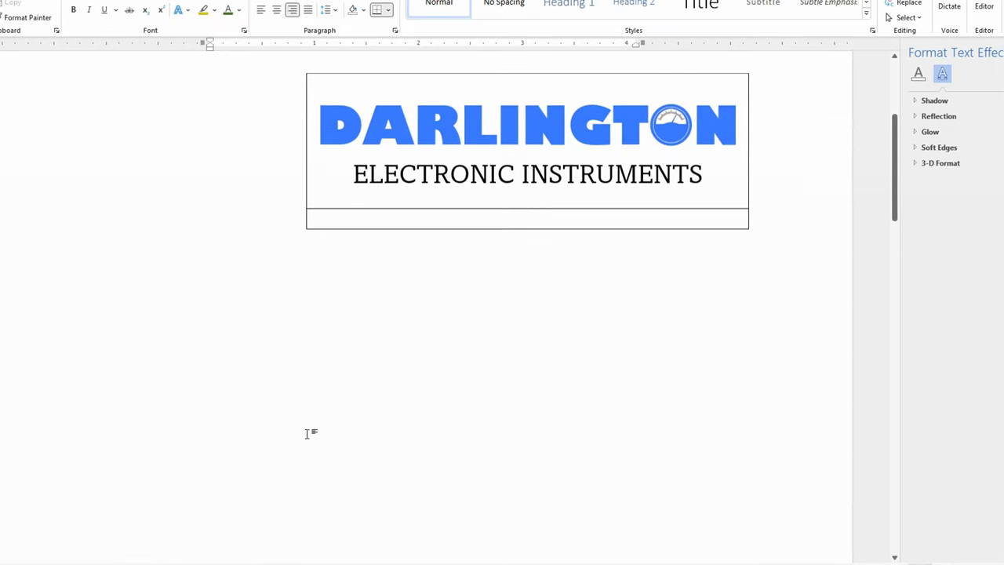
scroll(307, 433, down, 10)
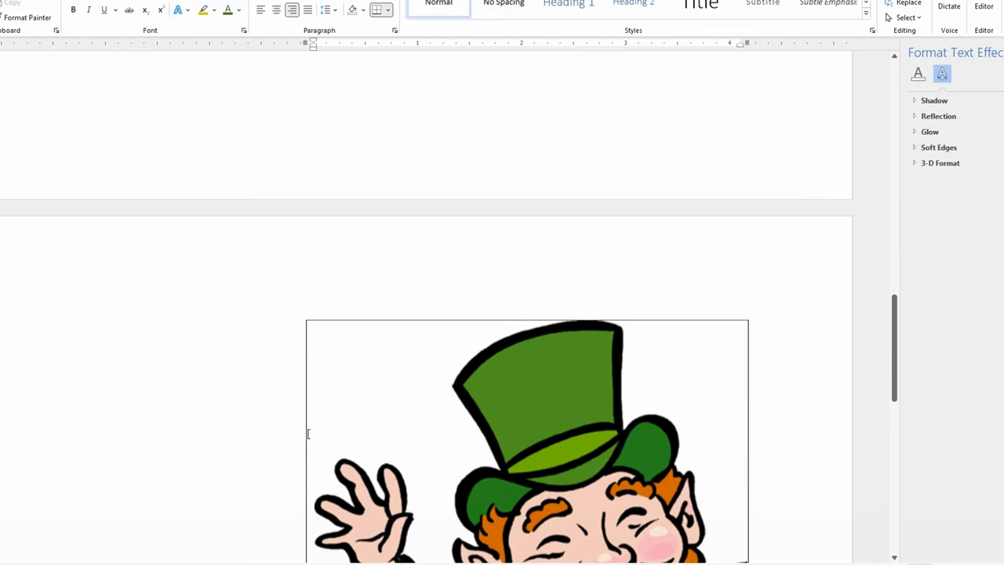
scroll(307, 433, down, 4)
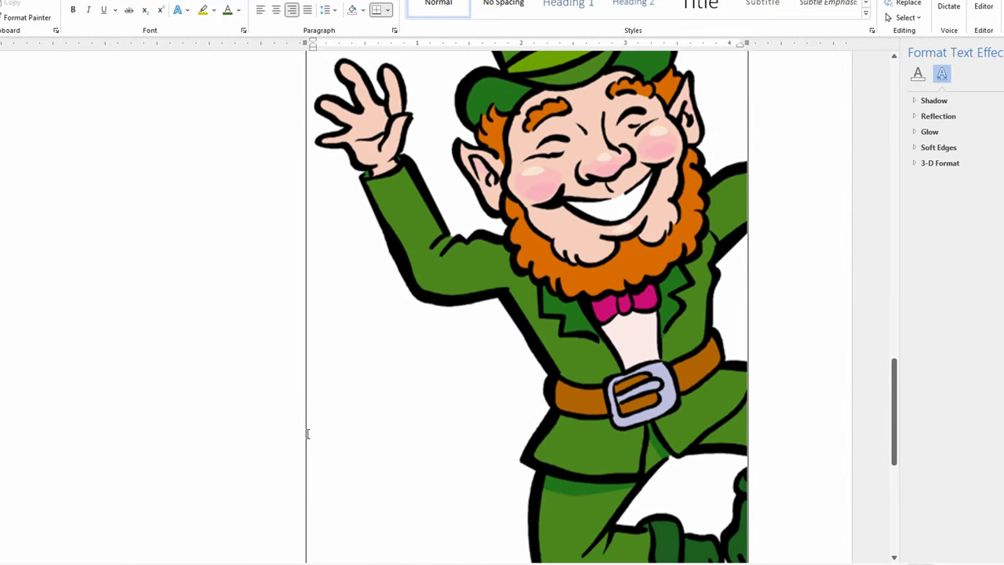
scroll(308, 433, down, 6)
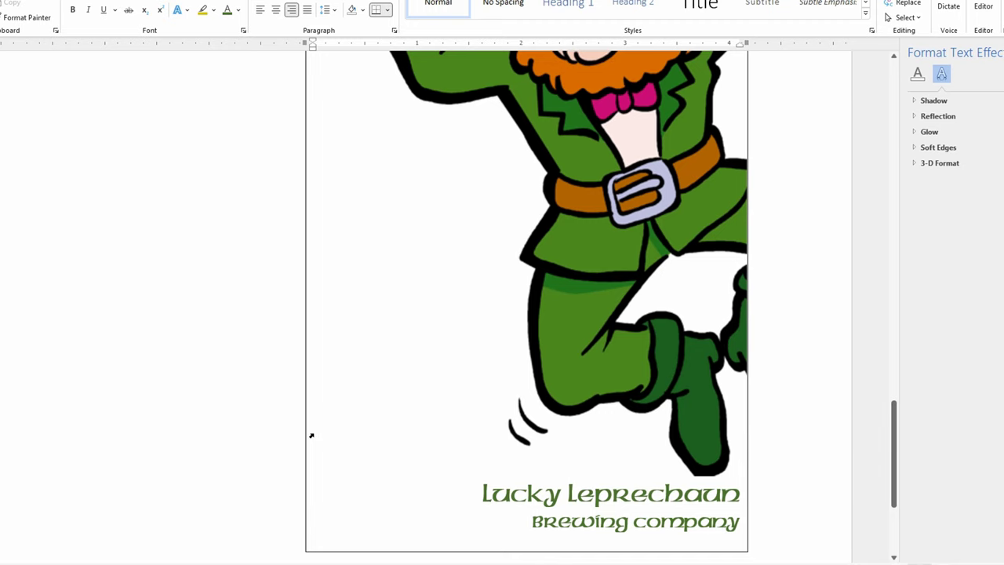
click(498, 337)
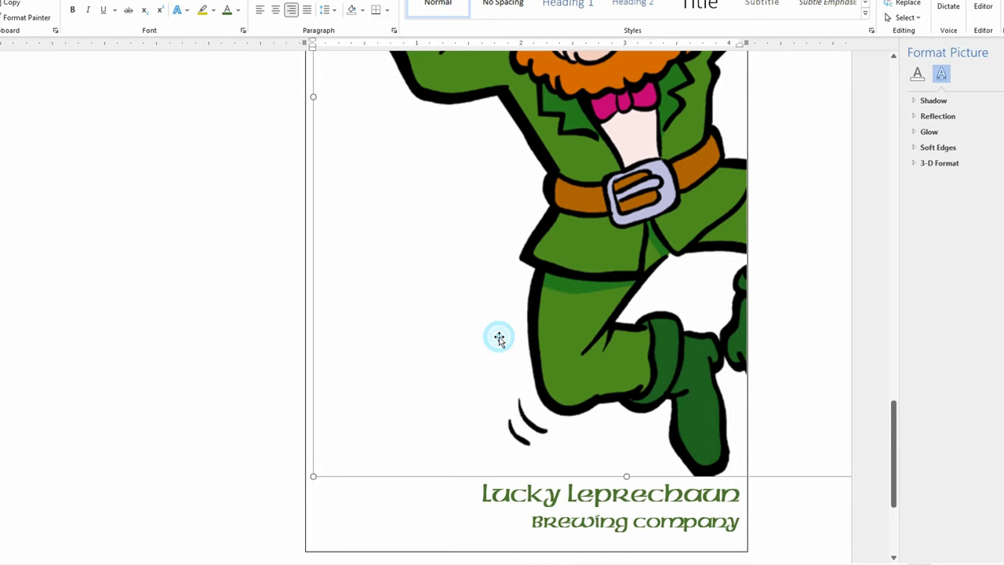
drag(313, 477, 634, 245)
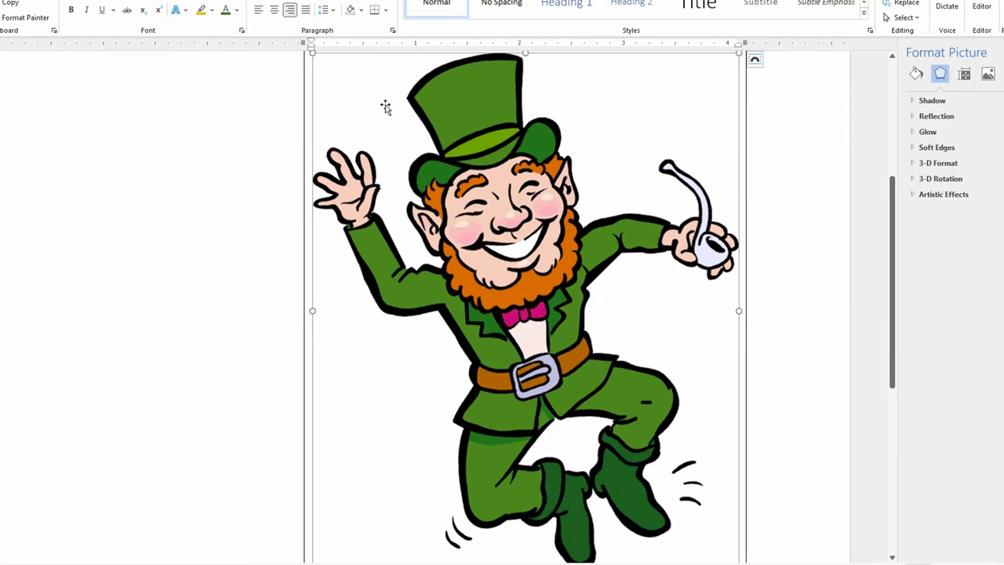
drag(312, 52, 542, 318)
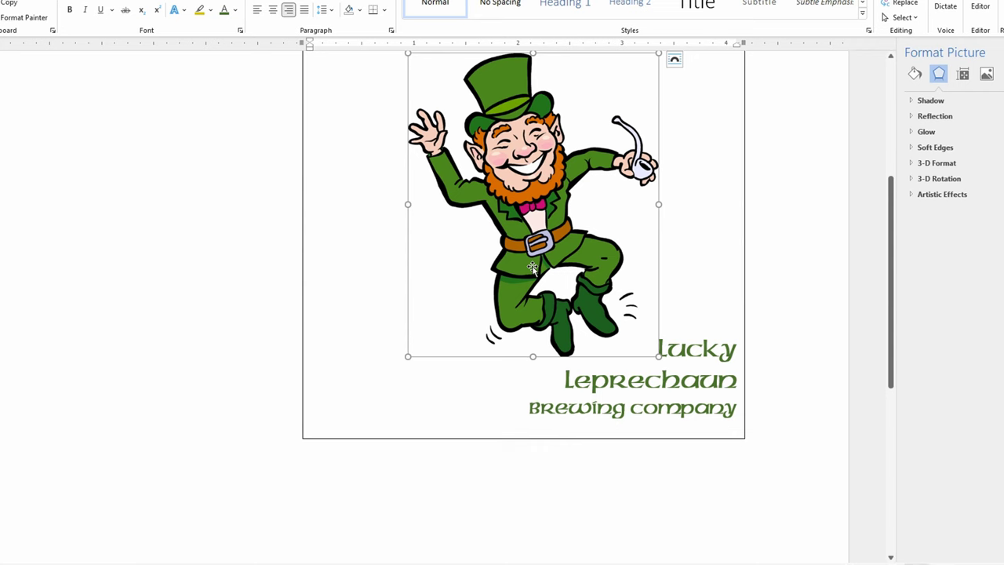
Set the leprechaun picture's text wrapping to Through, after trying Square and Tight.
right_click(522, 298)
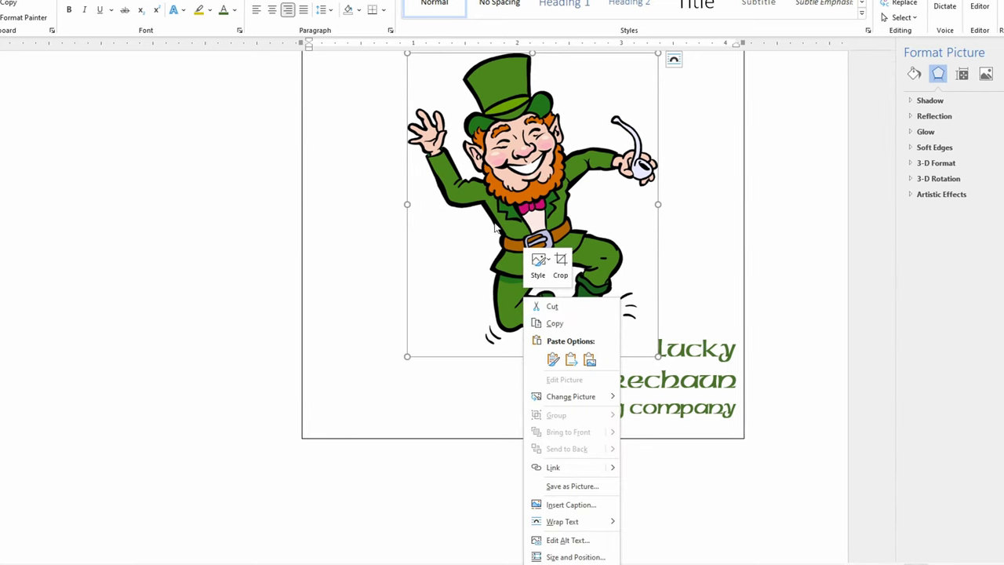
click(673, 60)
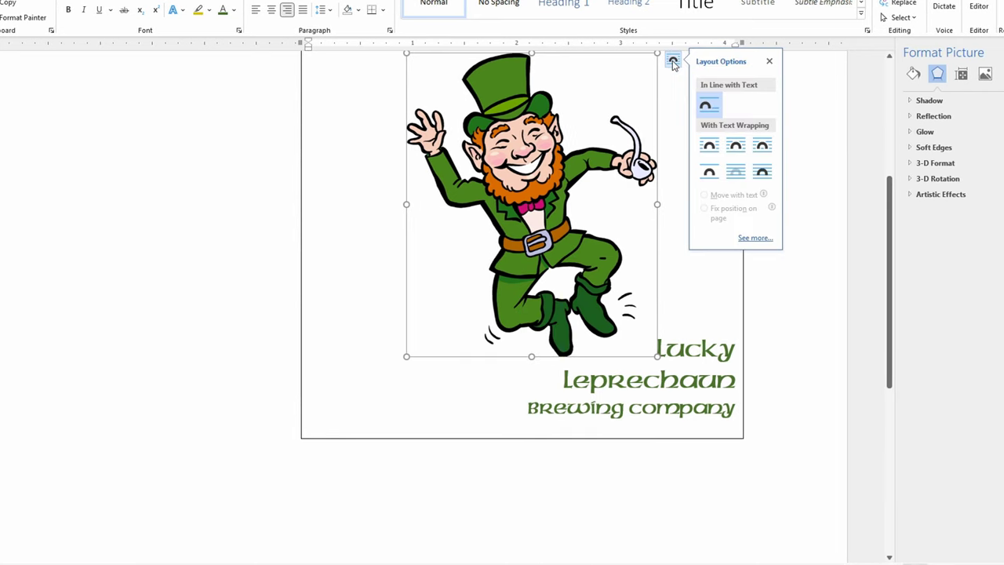
click(708, 151)
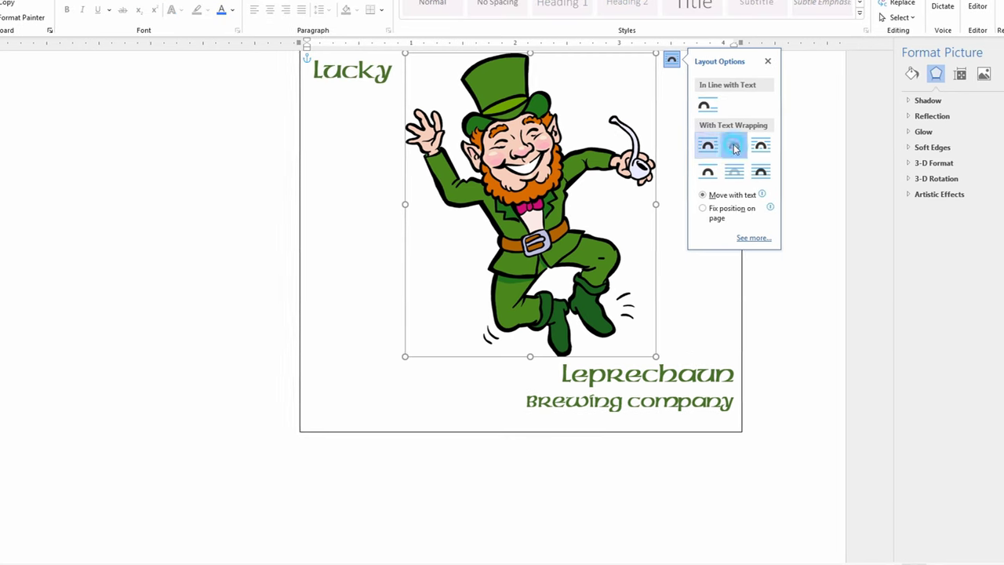
click(735, 148)
click(761, 146)
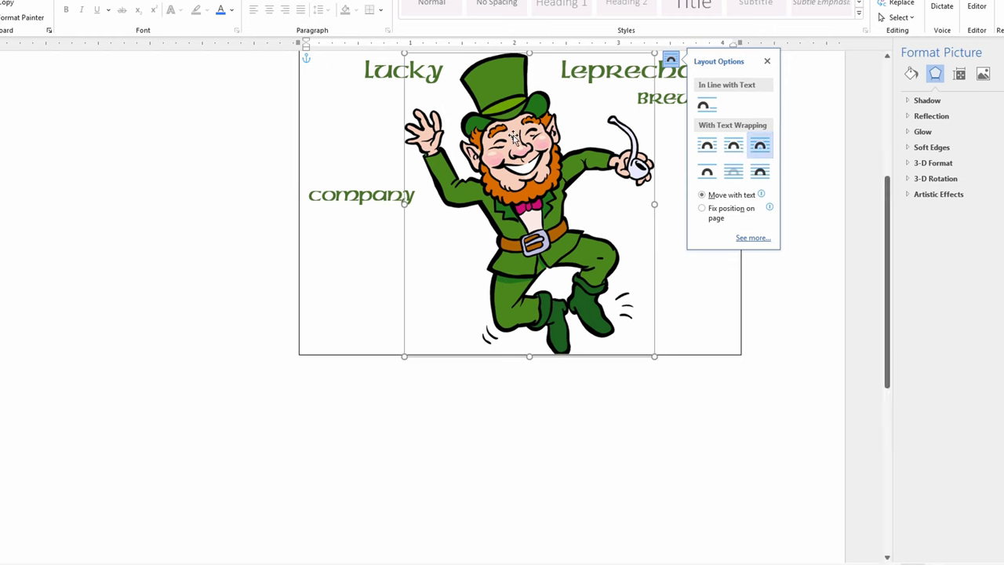
click(544, 133)
Move the leprechaun right and shrink it to a small icon beside the company text.
drag(544, 133, 594, 135)
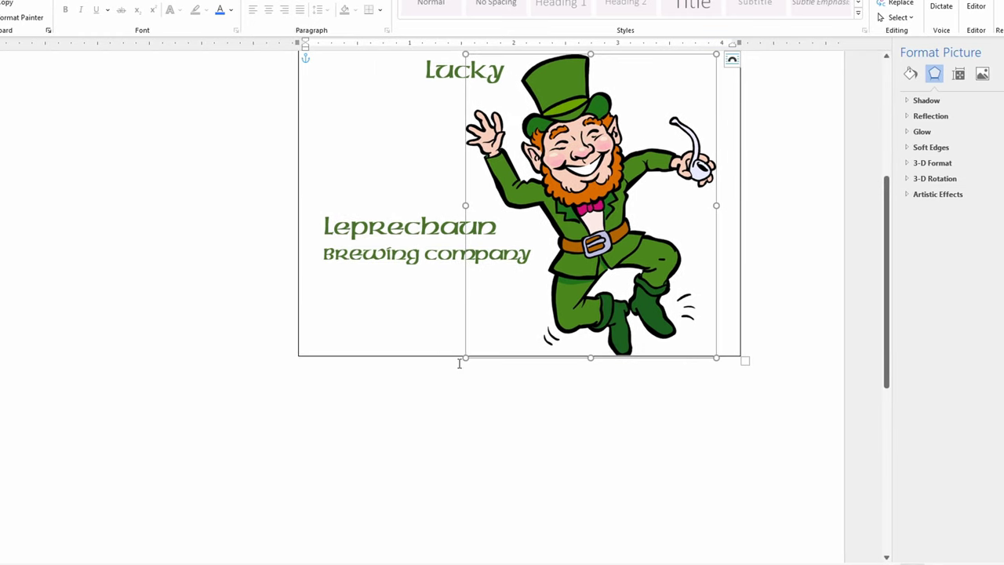
drag(466, 359, 701, 105)
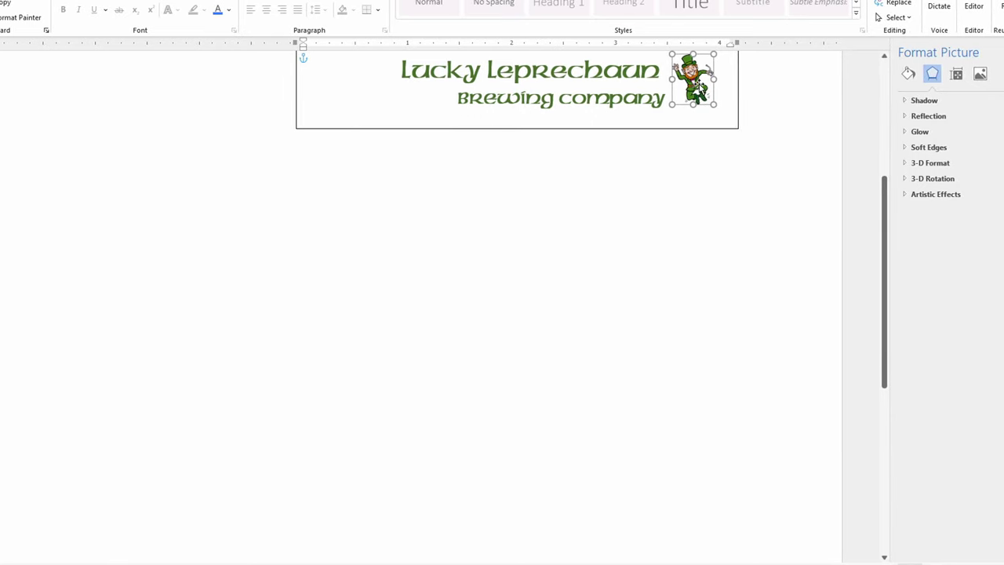
drag(700, 103, 716, 103)
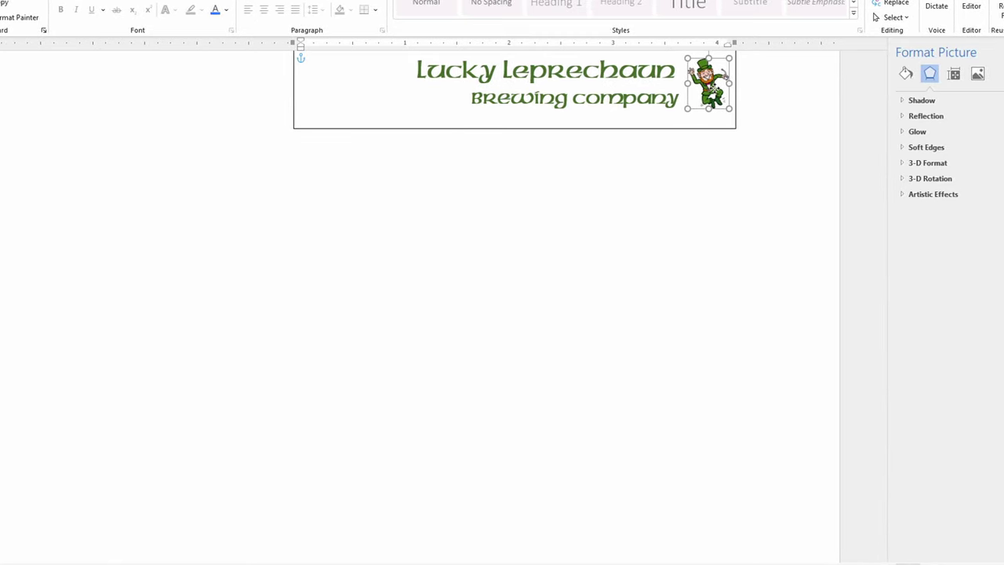
Set the leprechaun icon's Left distance from text to 0 in Size and Position.
right_click(702, 92)
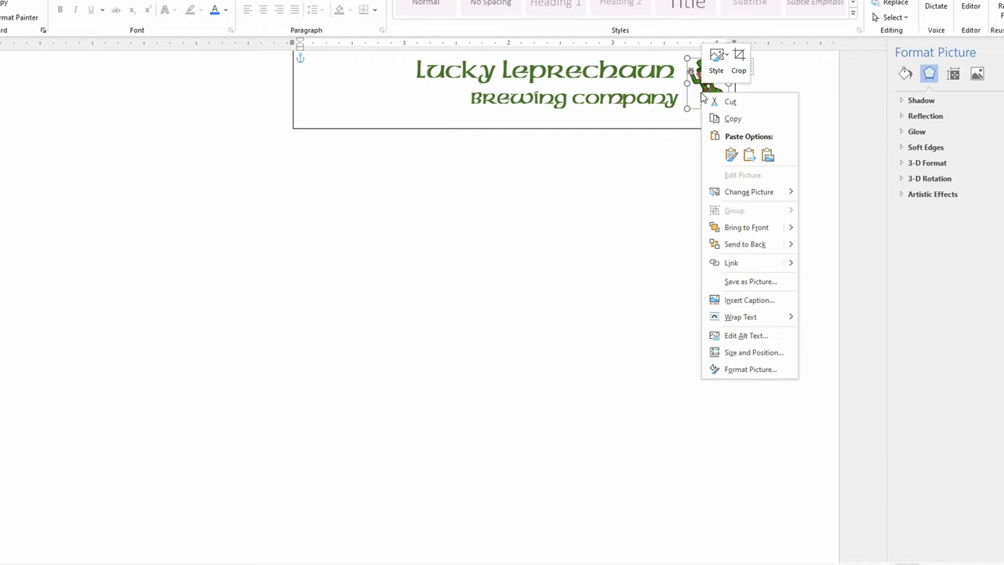
click(735, 353)
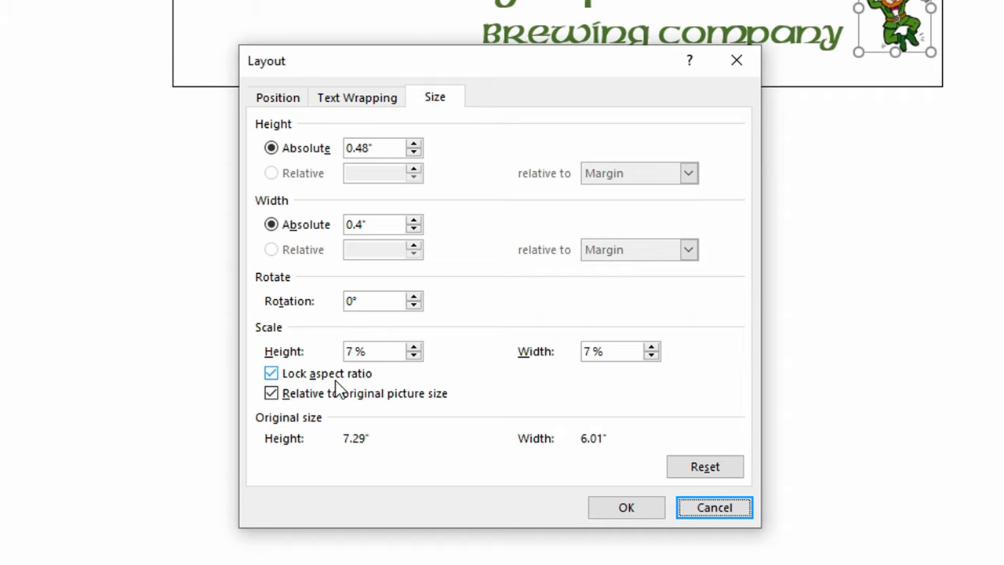
click(335, 102)
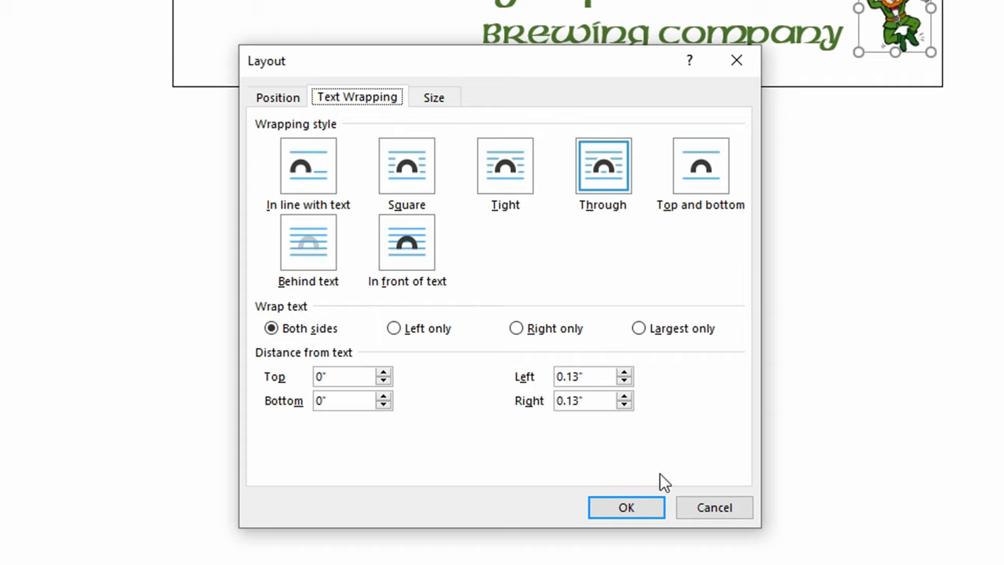
click(520, 377)
text(0)
click(627, 507)
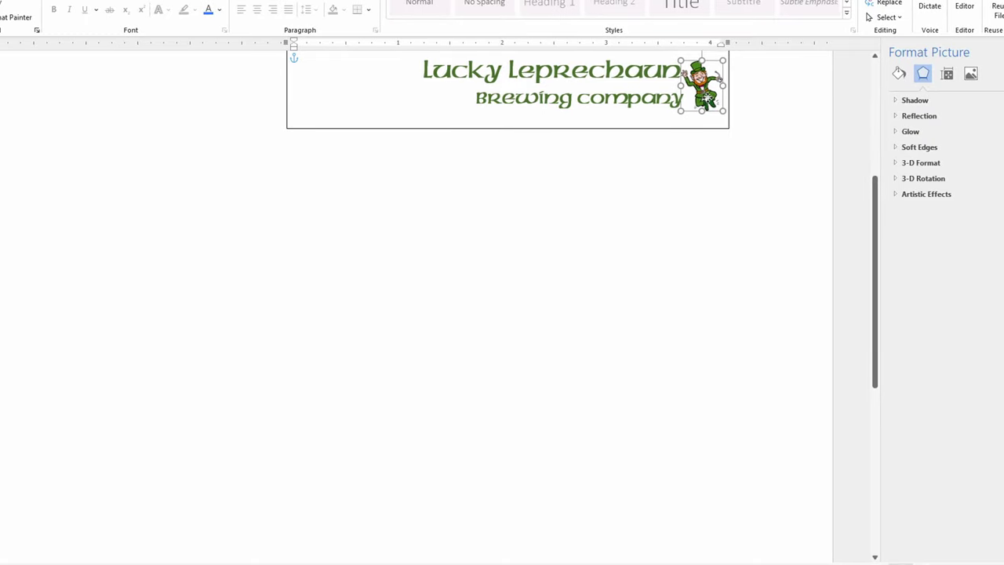
right_click(706, 96)
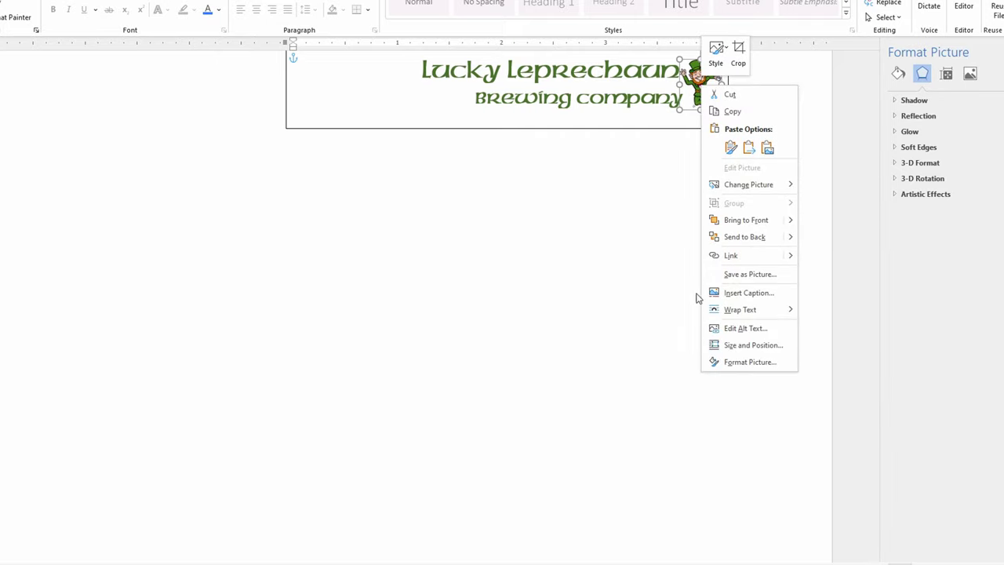
click(746, 345)
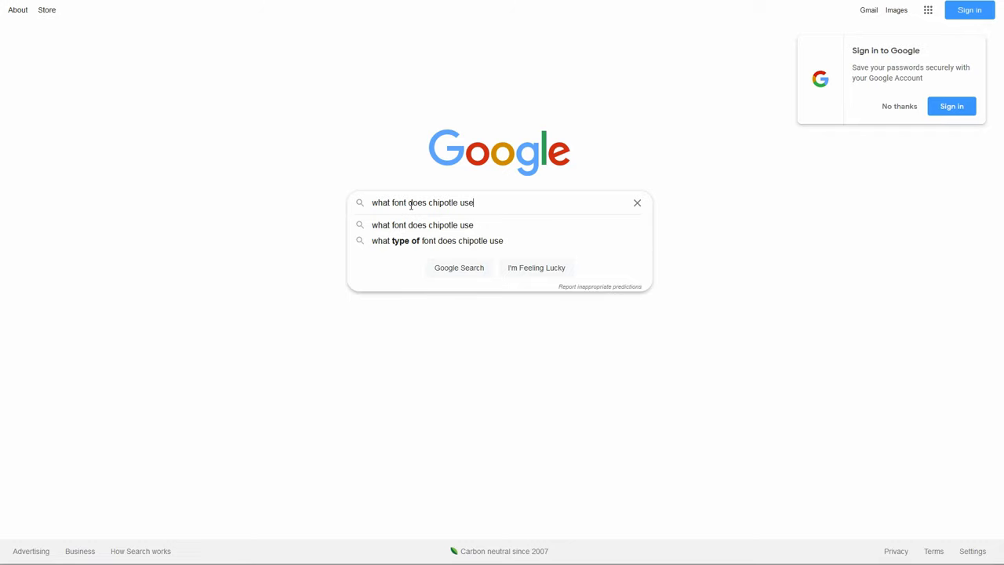
Confirm via Delta Fonts that Chipotle uses Gotham Bold and review its Fontsgeek page.
key(Return)
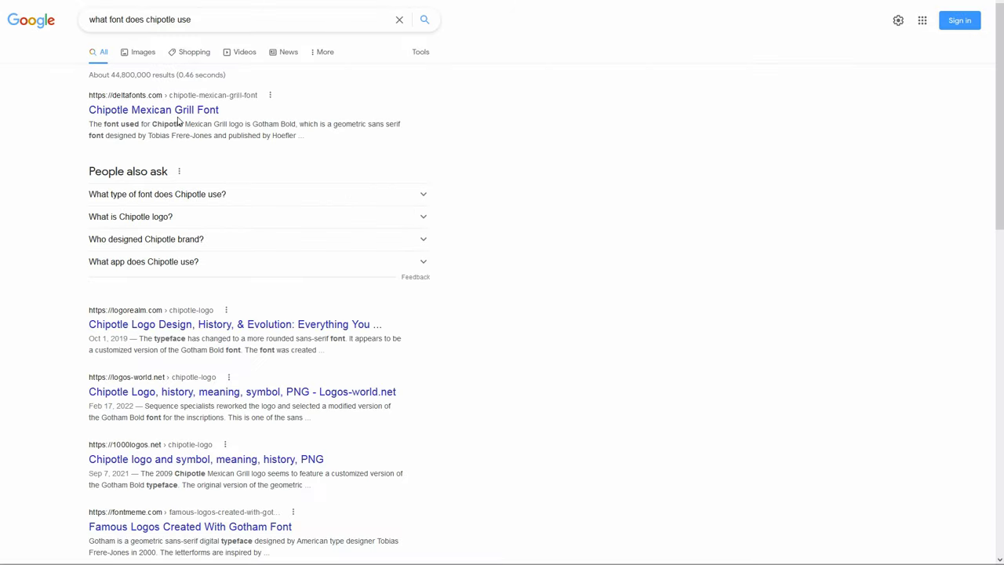
click(151, 111)
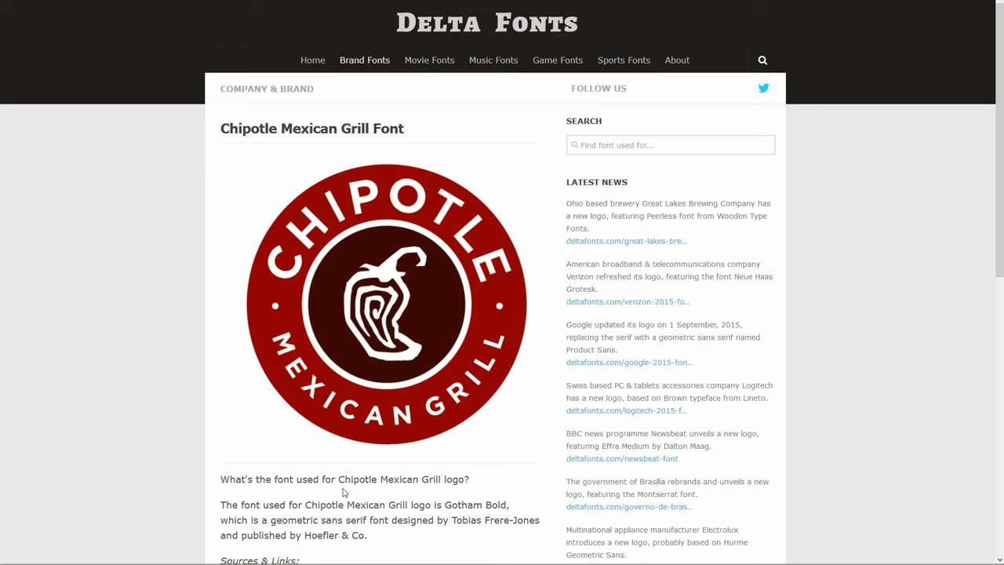
drag(444, 505, 509, 505)
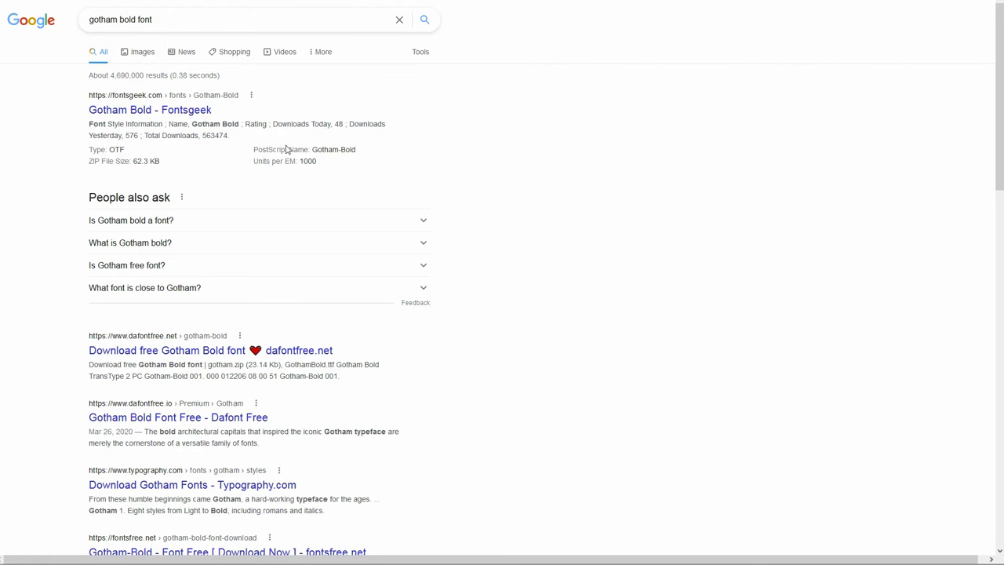
click(175, 109)
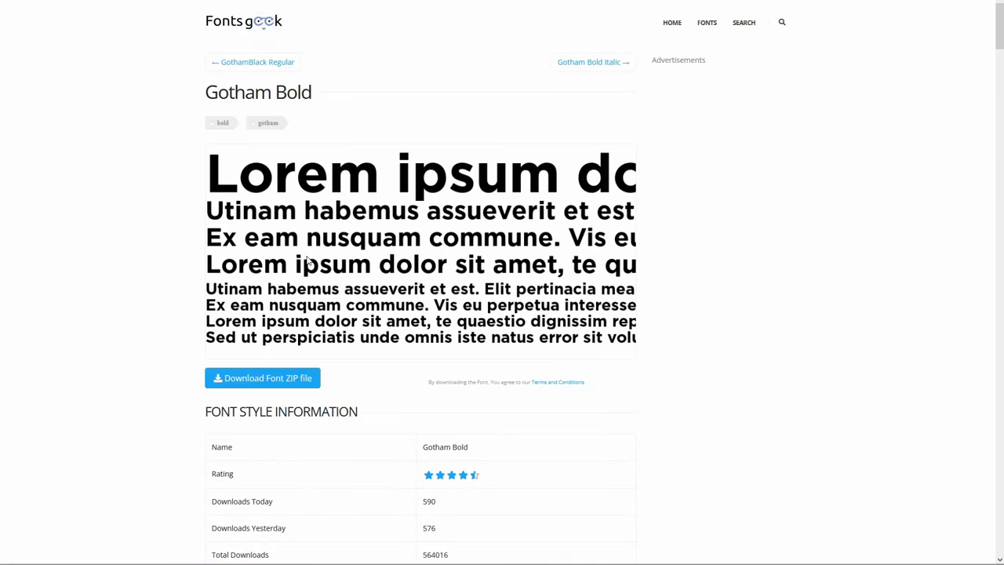
scroll(317, 257, down, 2)
scroll(328, 255, down, 10)
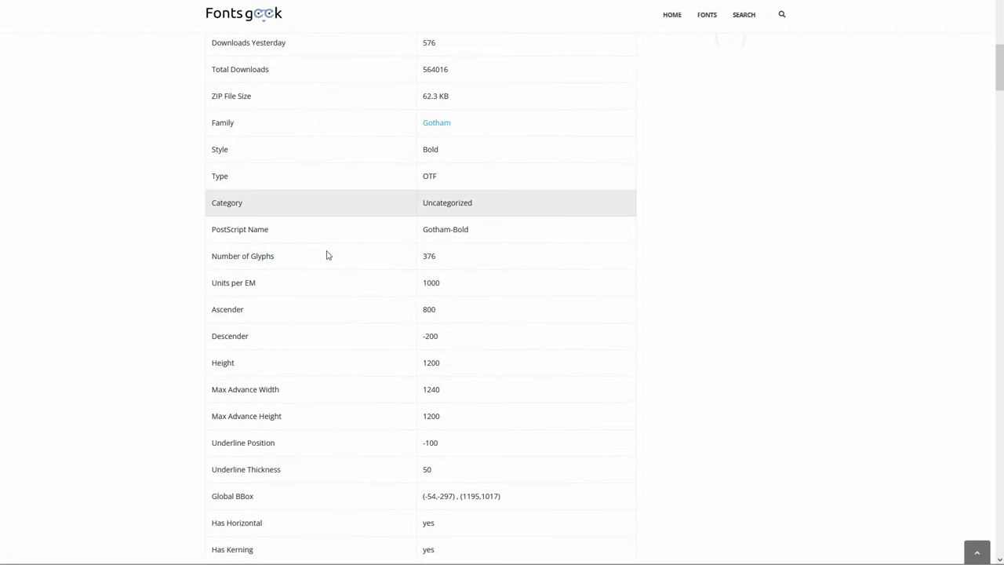
scroll(328, 256, up, 12)
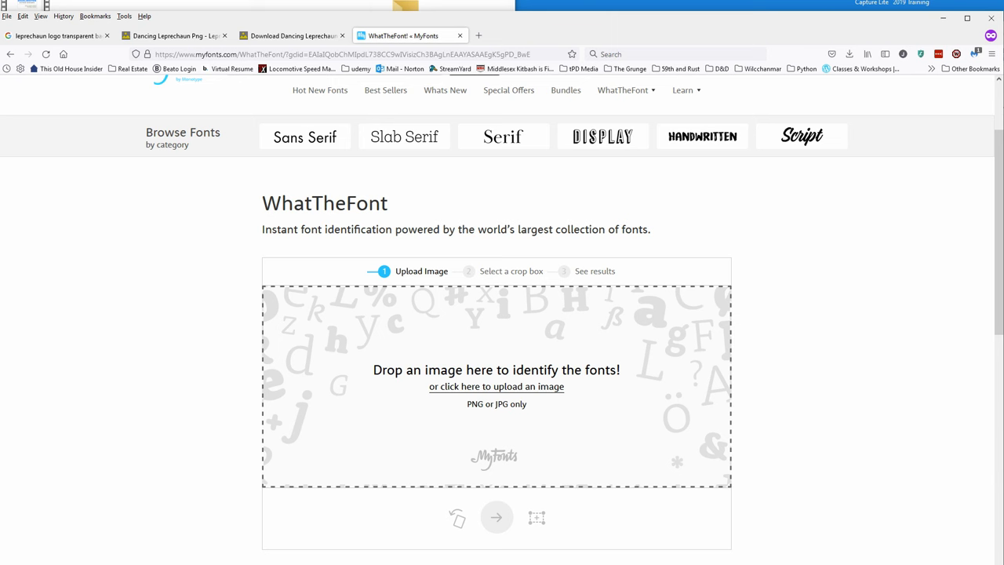
Upload the CHEX sign photo, extend the crop to include FINER FOODS, and identify.
drag(784, 275, 353, 389)
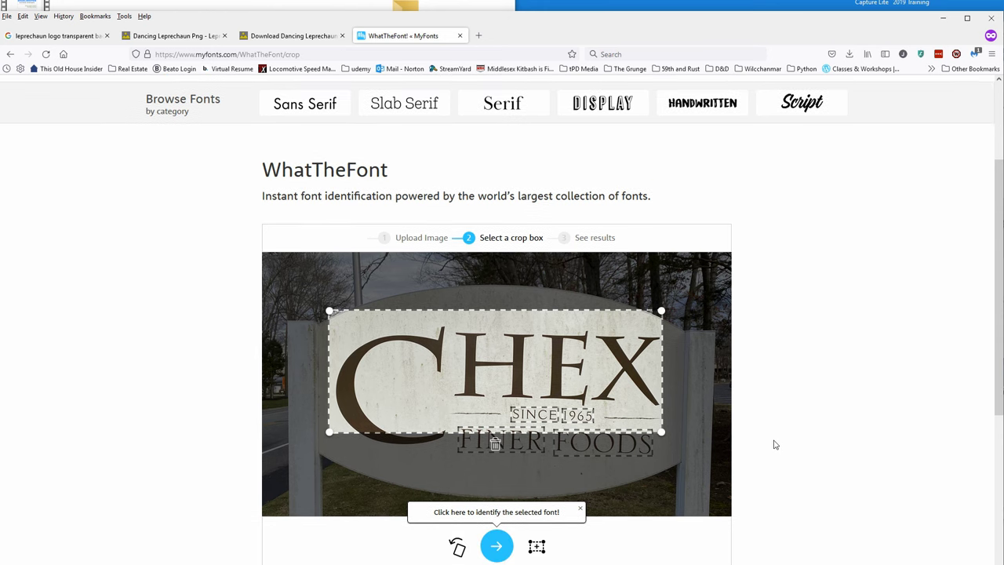
scroll(773, 443, down, 3)
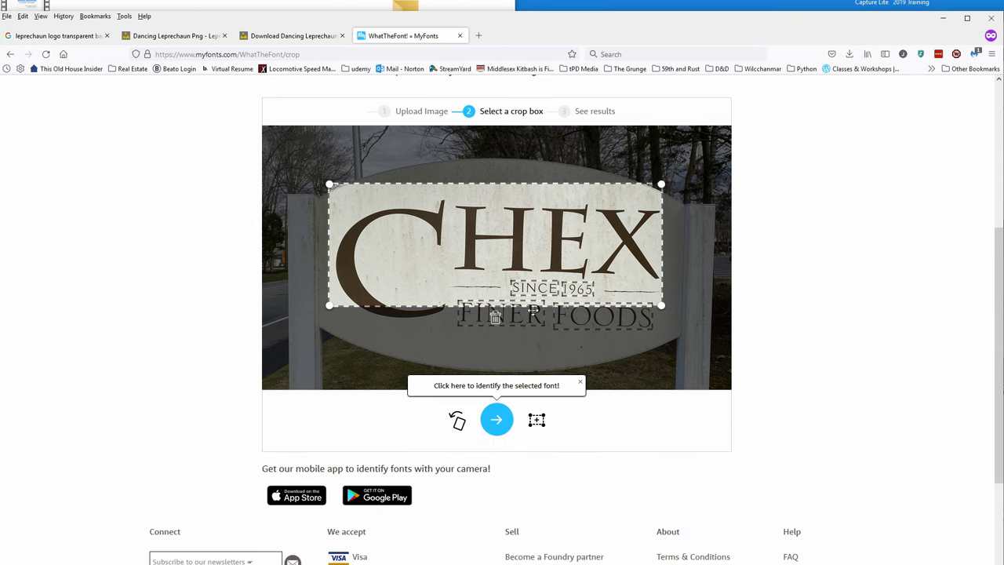
click(661, 306)
drag(661, 306, 661, 319)
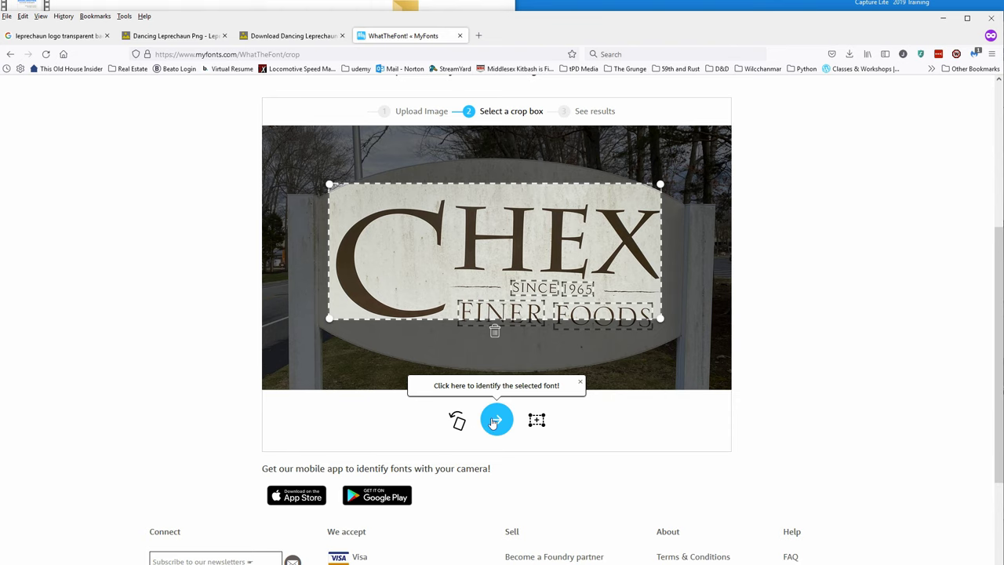
click(499, 422)
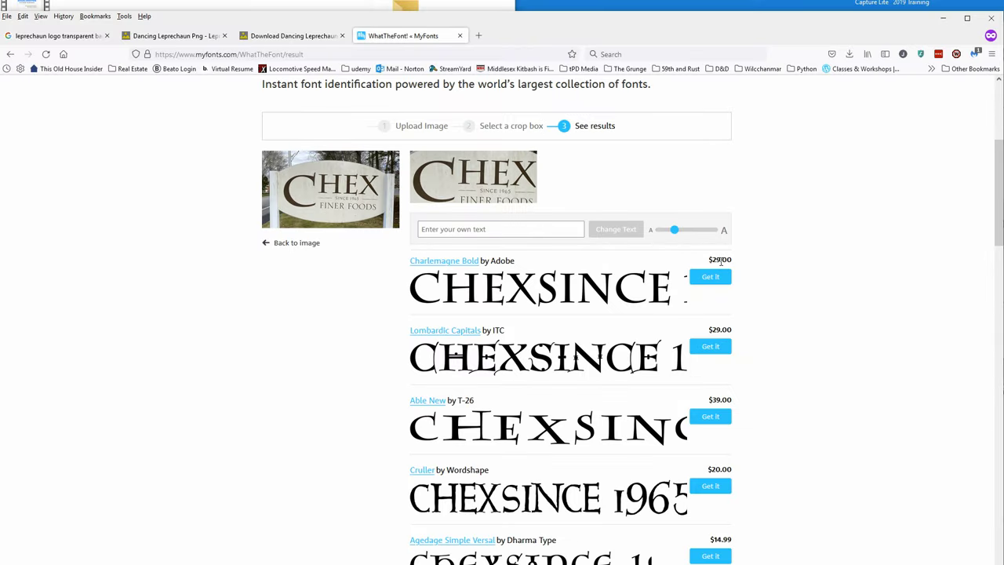
Search 'charlemagne bold font free' in a new tab and open the dafontfree.net result.
click(633, 54)
key(Return)
text(che)
key(BackSpace)
text(arlemagne bold)
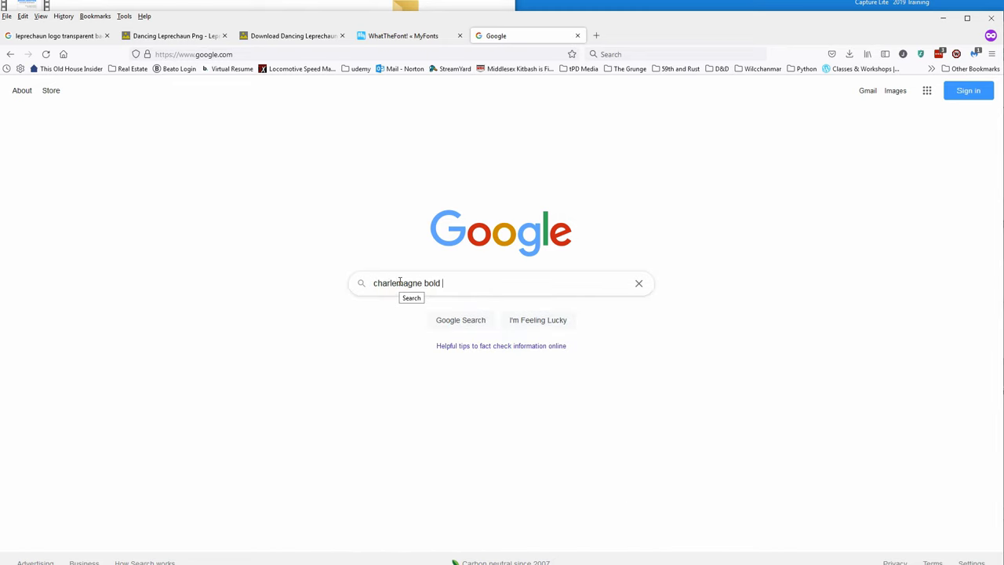
text( font free)
key(Return)
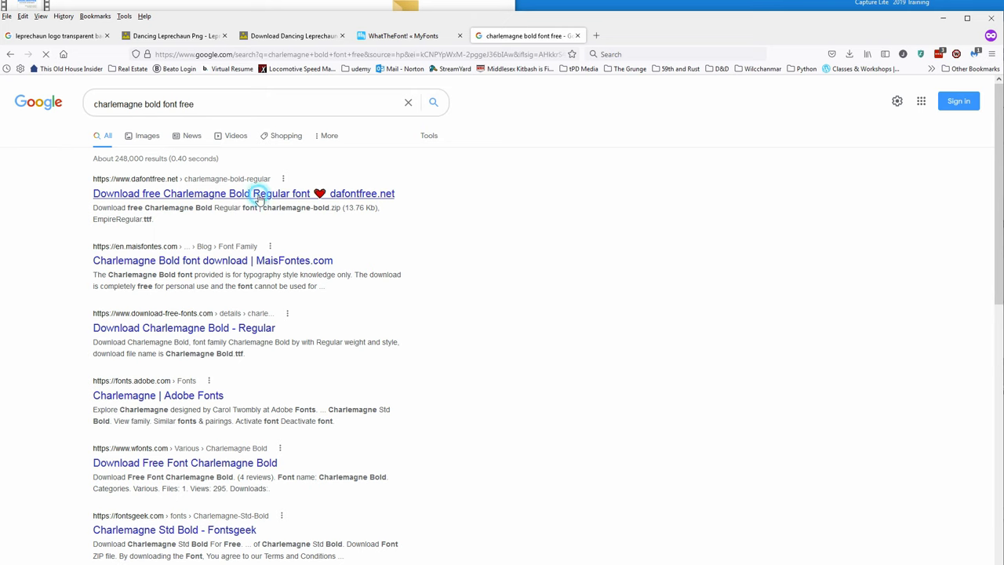
click(253, 194)
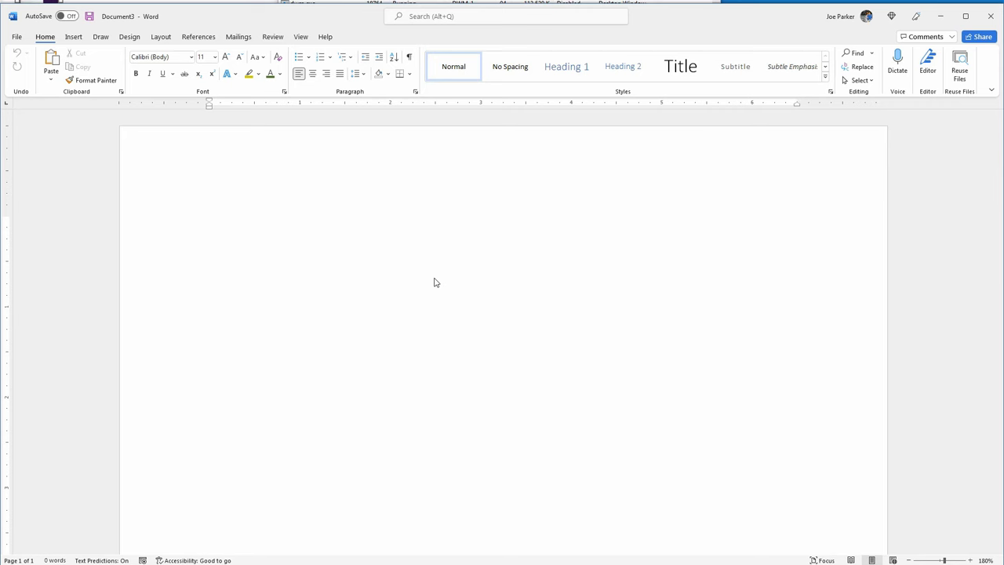
Insert a 2-column by 3-row table at the top of Document3.
click(340, 158)
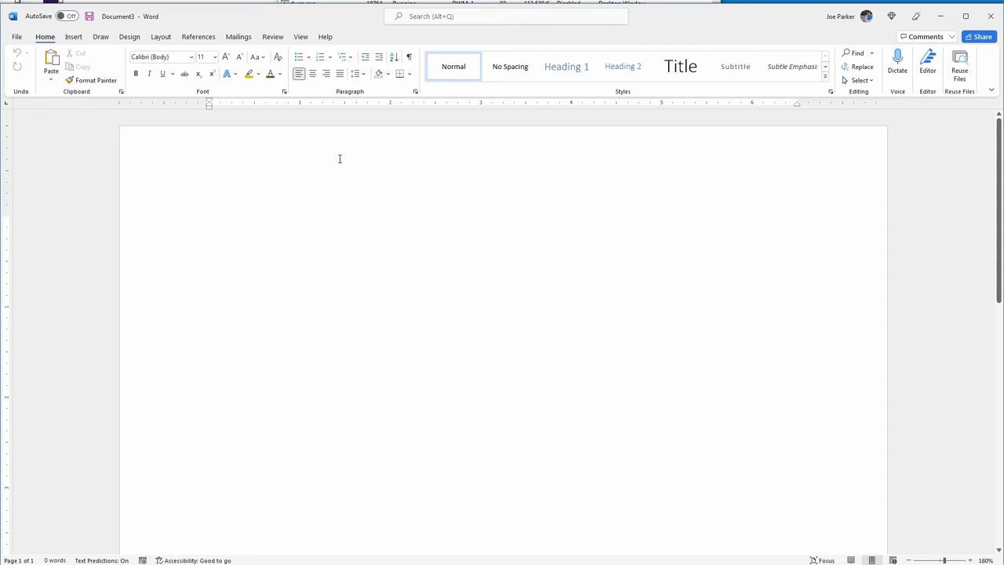
click(74, 37)
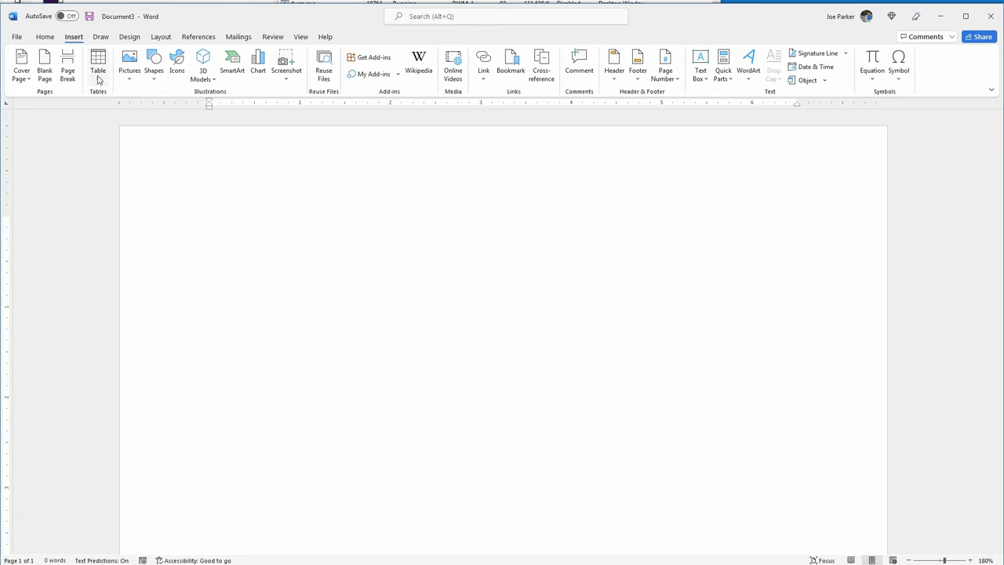
click(98, 75)
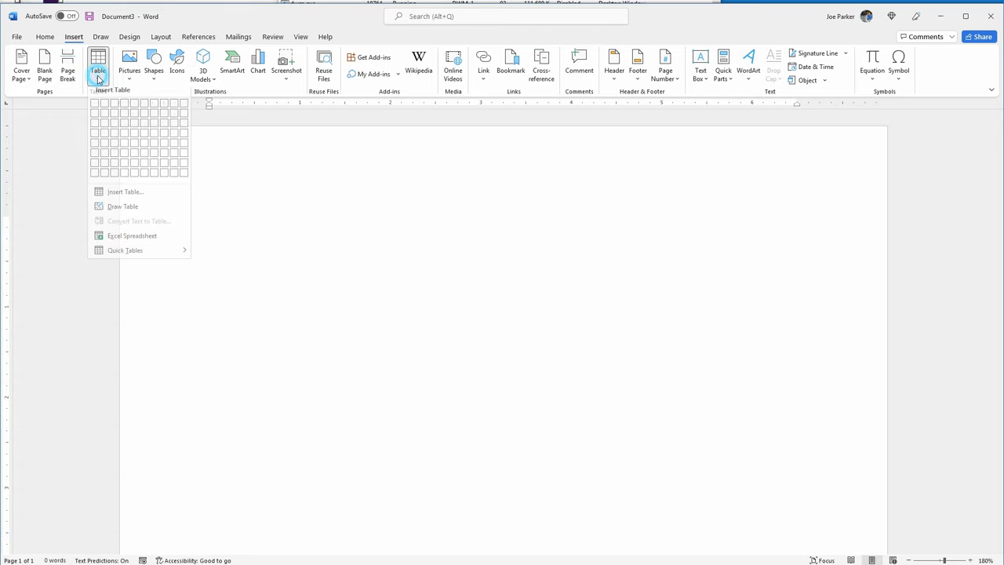
click(105, 130)
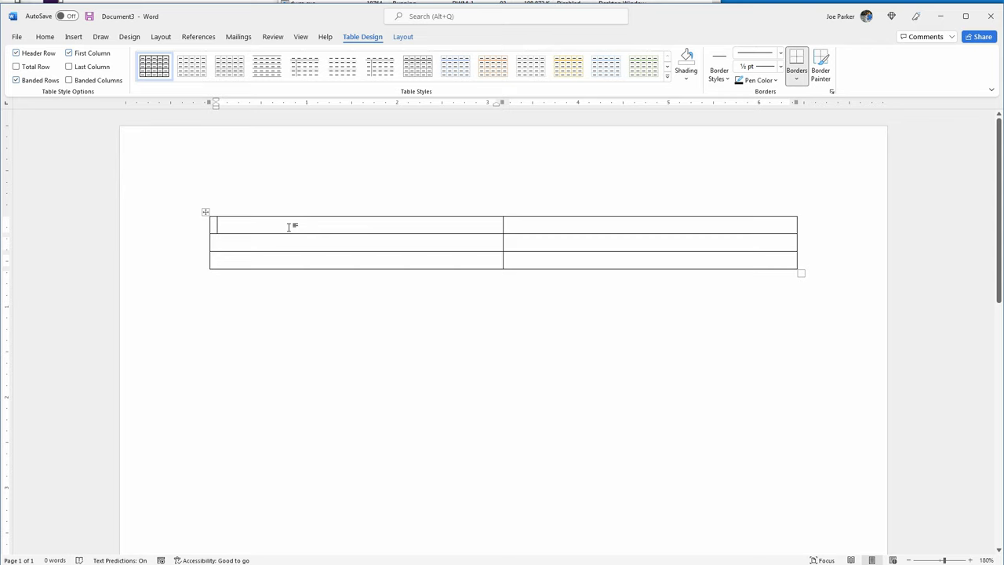
Apply the Charlemagne Std font to all six table cells.
drag(289, 227, 560, 260)
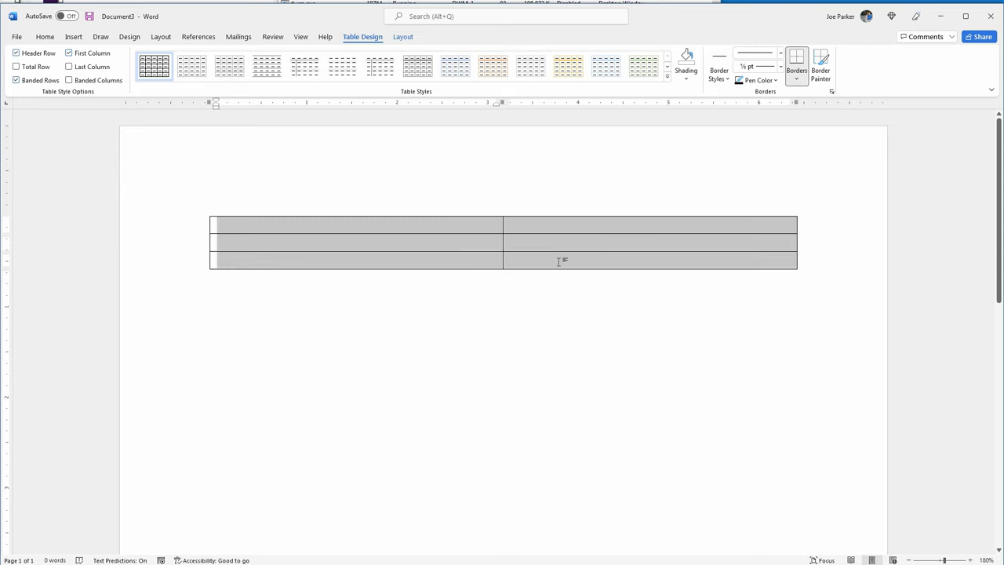
click(44, 37)
click(157, 57)
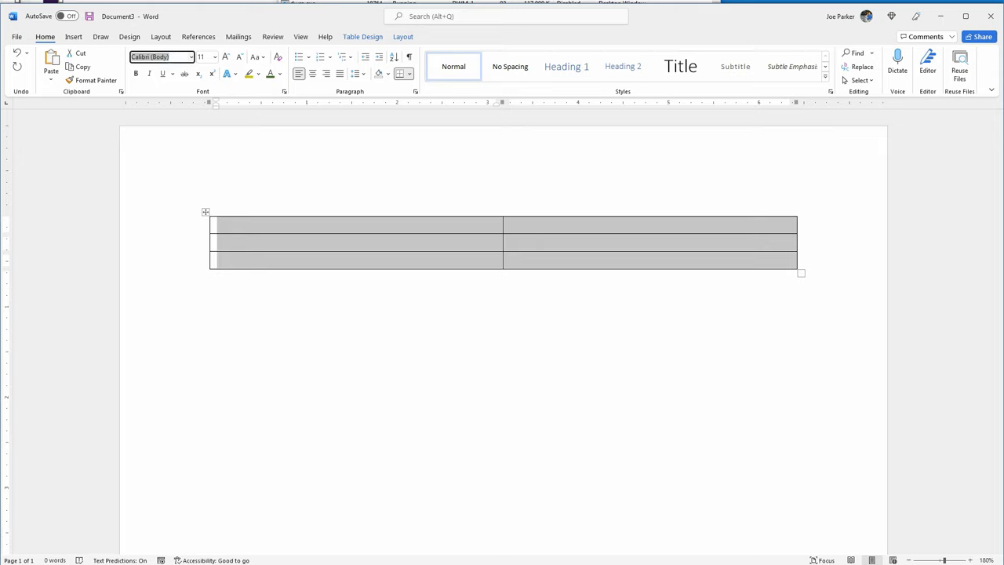
key(Up)
text(Ch)
key(Return)
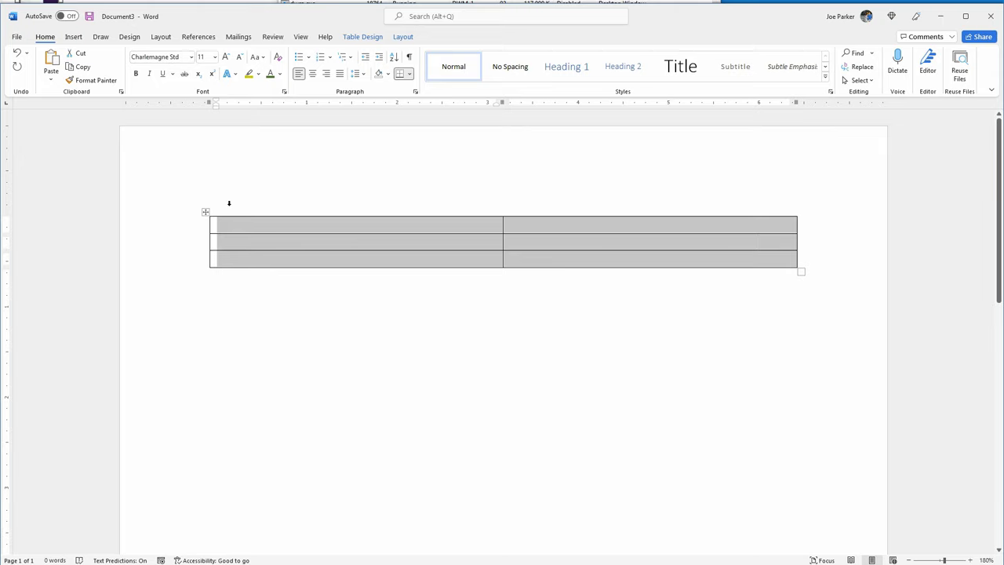
Type C top-left, HEX top-right, and FINER FOODS bottom-right.
click(256, 229)
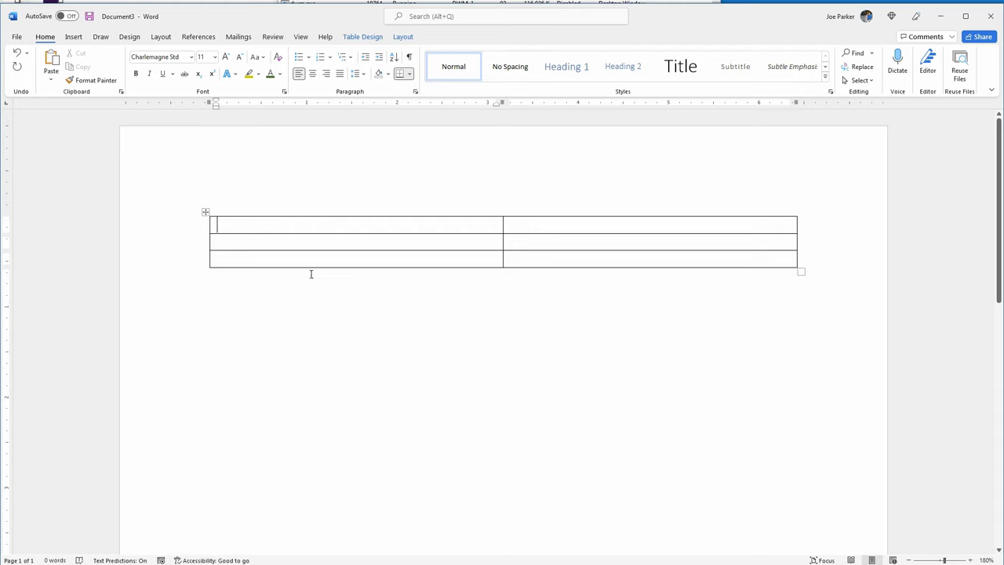
text(C)
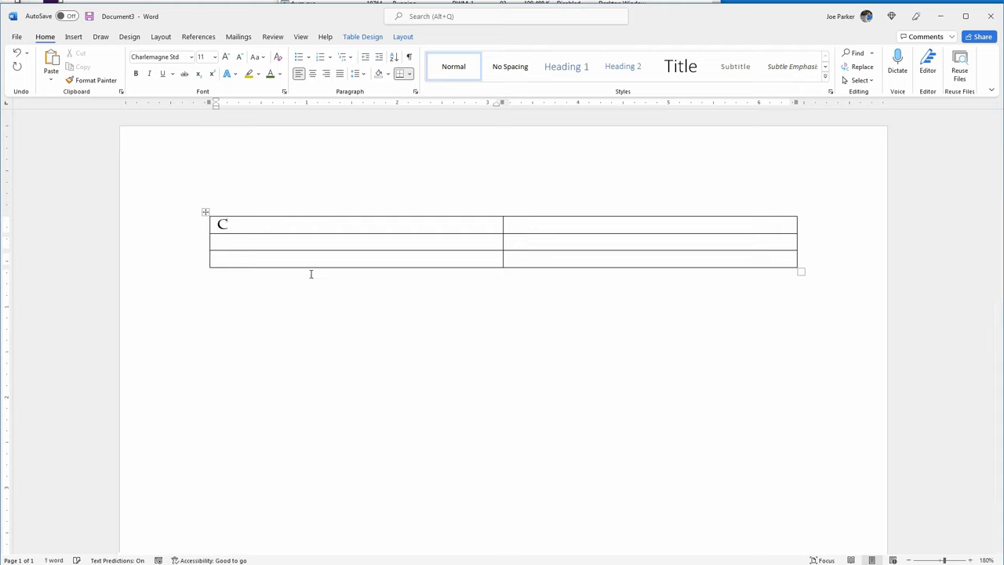
click(561, 223)
text(HEX)
click(547, 258)
text(FINE)
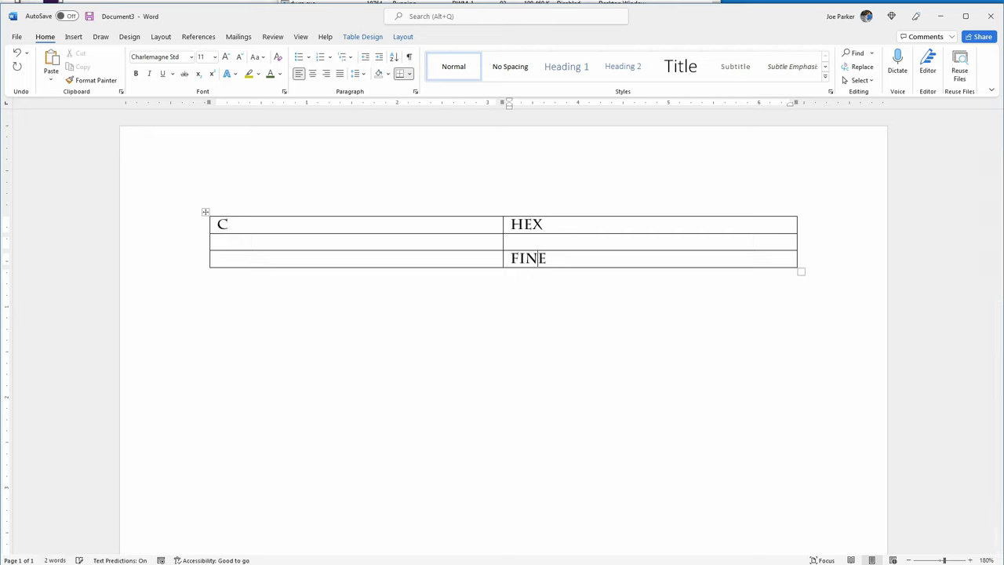
text(R FOODS)
click(524, 243)
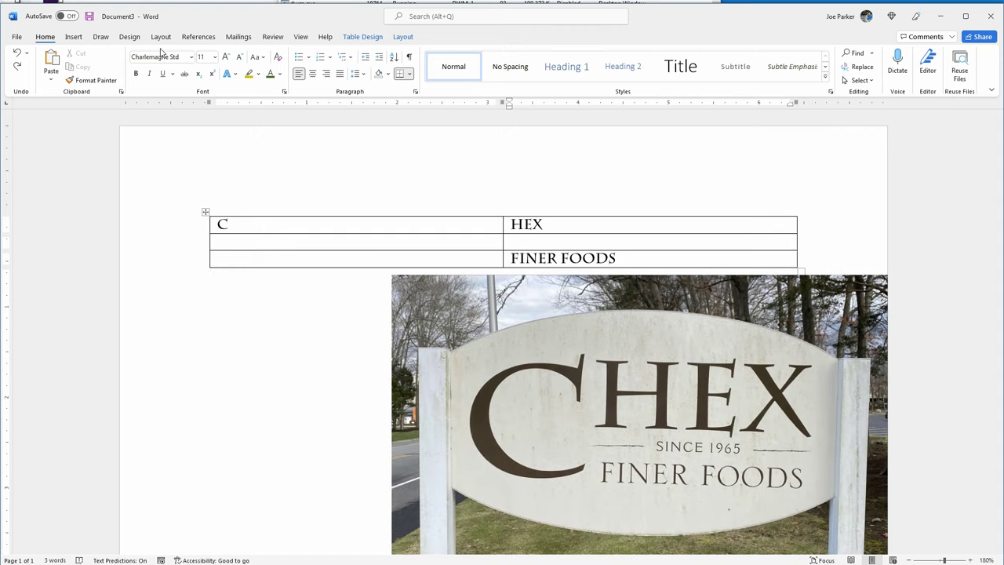
Insert an em dash into the middle-right cell from More Symbols.
click(74, 37)
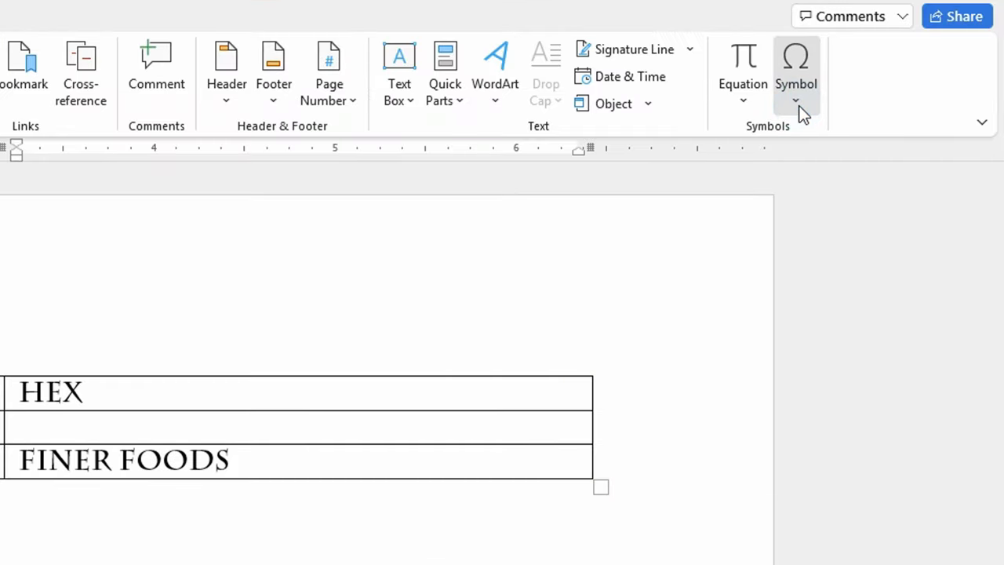
click(801, 110)
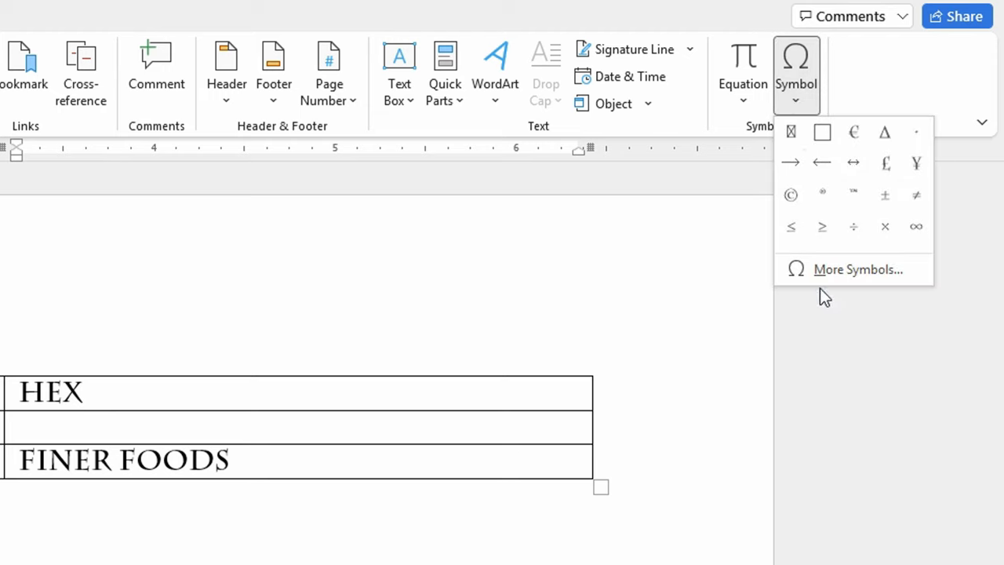
click(829, 271)
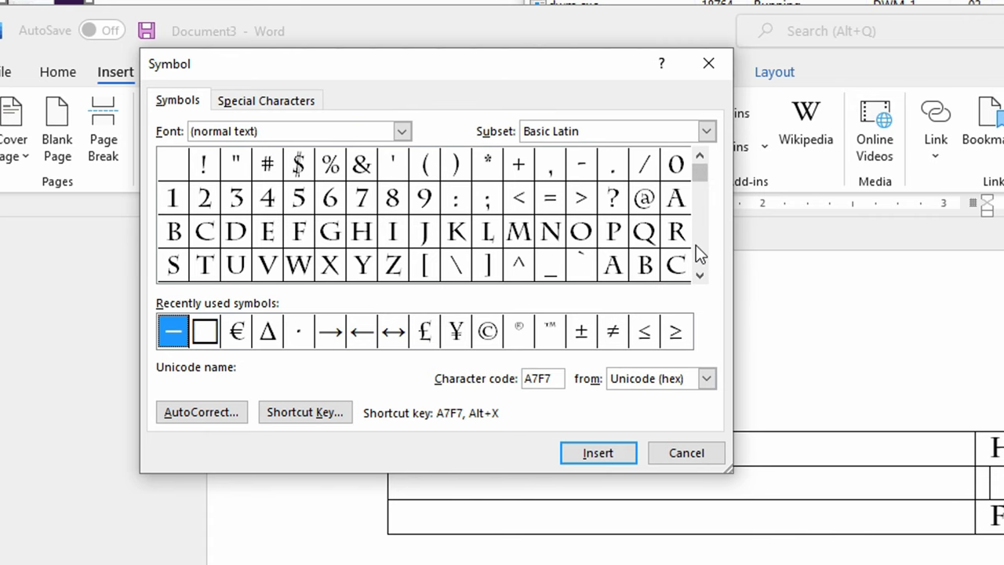
drag(696, 245, 698, 264)
double_click(552, 203)
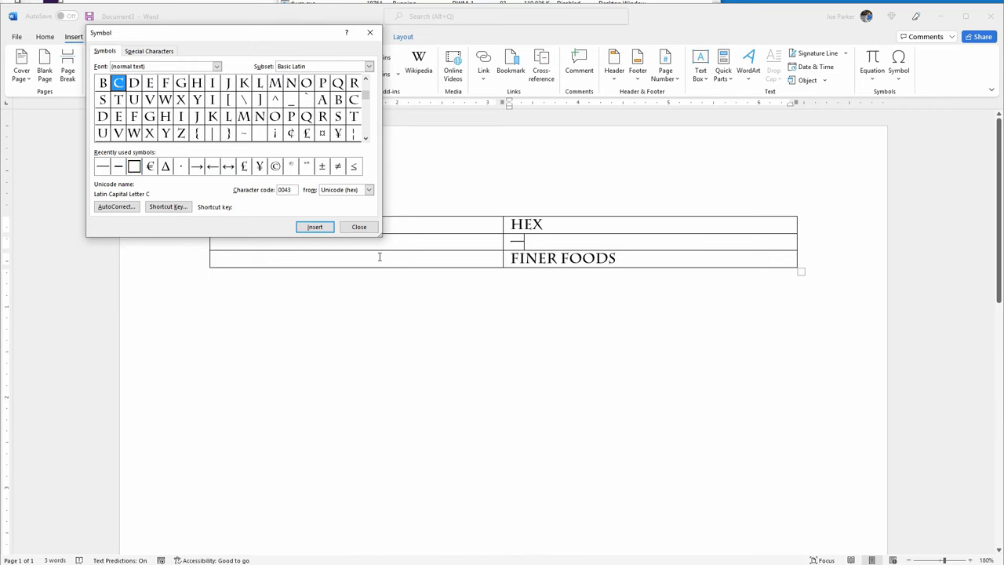
click(687, 453)
Add 'SINCE 1968' followed by a pasted em dash, then decrease the indent.
text(SINCE 1968)
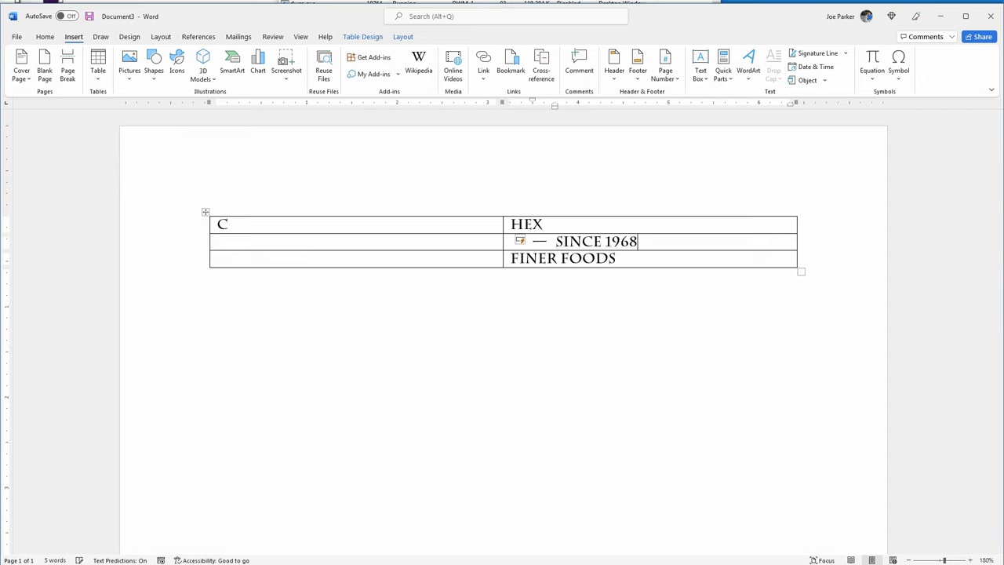
text(—)
click(45, 36)
click(366, 58)
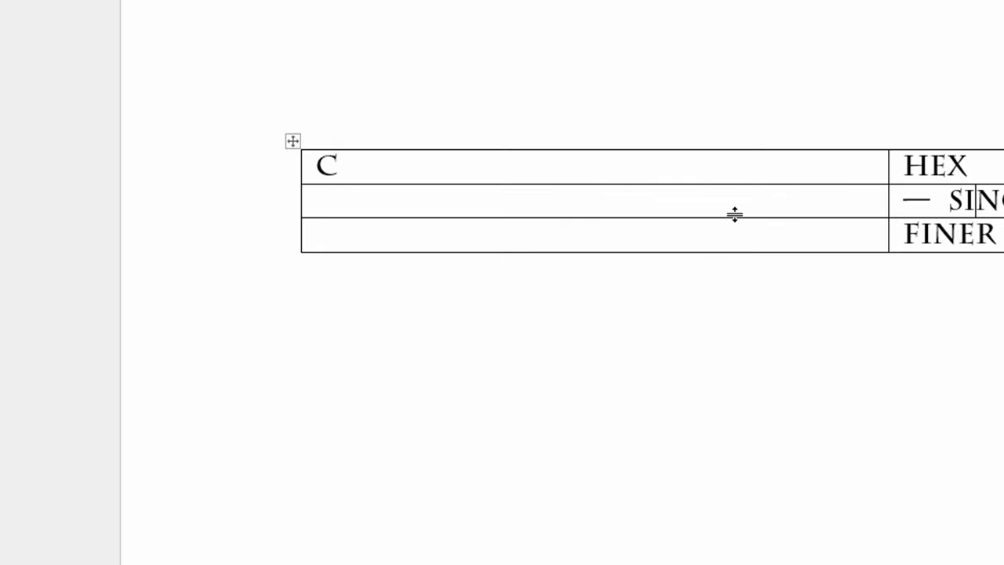
Merge the three left-column cells into one tall cell containing C.
click(634, 167)
drag(634, 187, 633, 232)
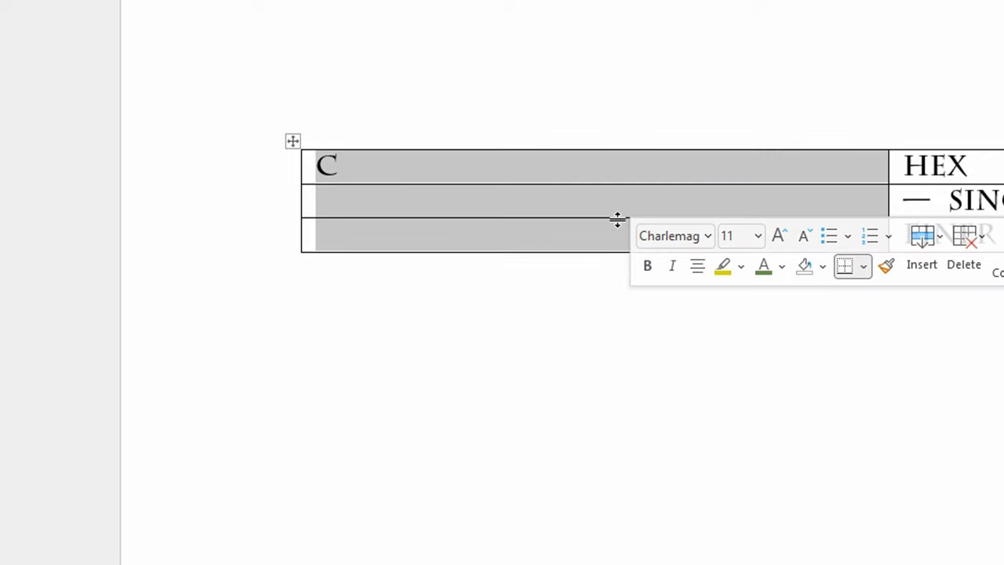
click(584, 200)
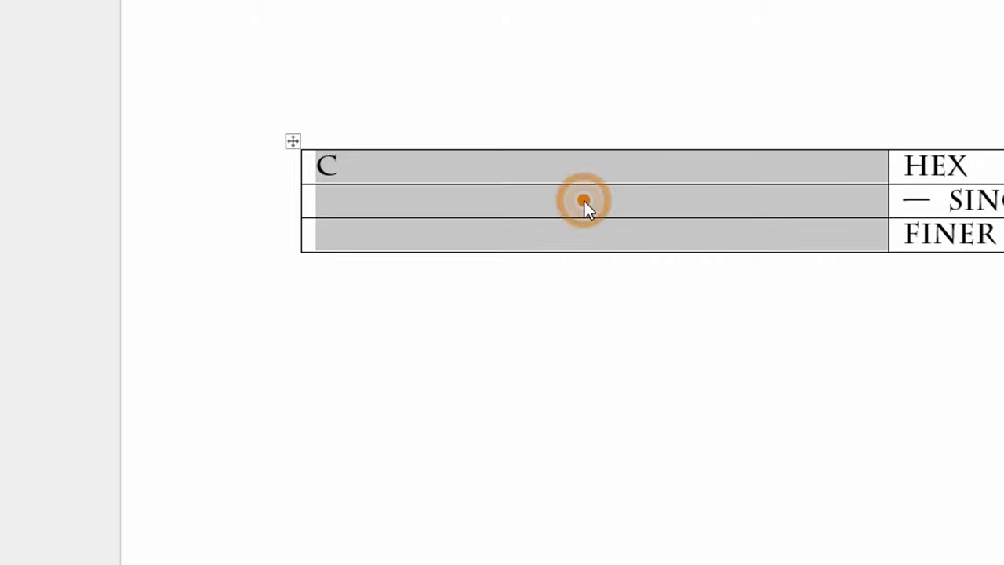
right_click(584, 202)
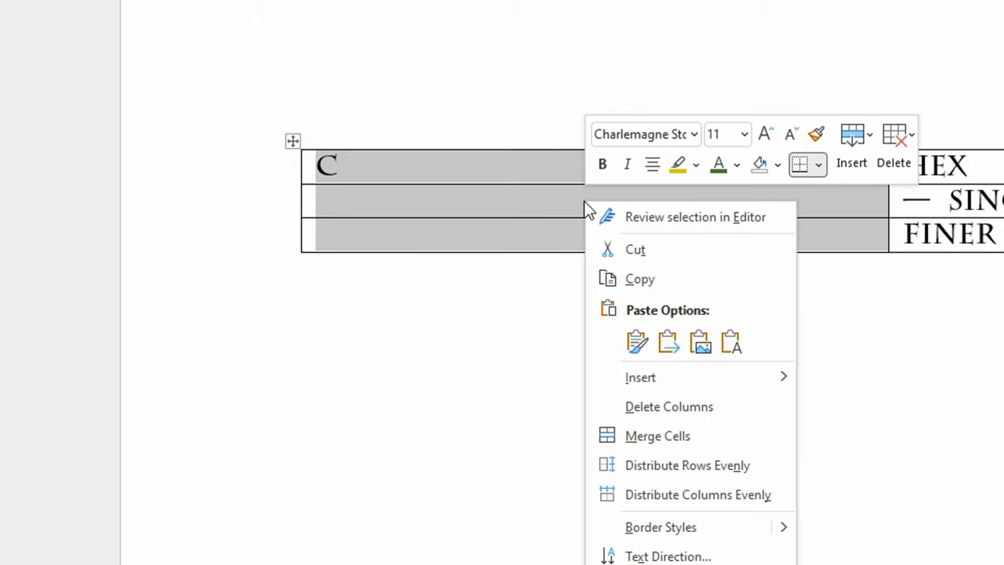
click(657, 437)
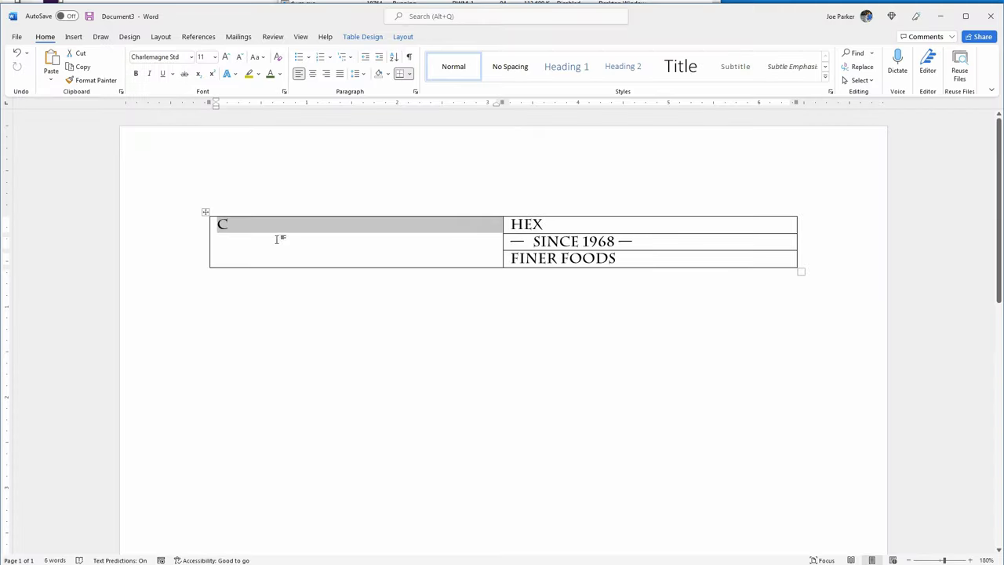
click(249, 224)
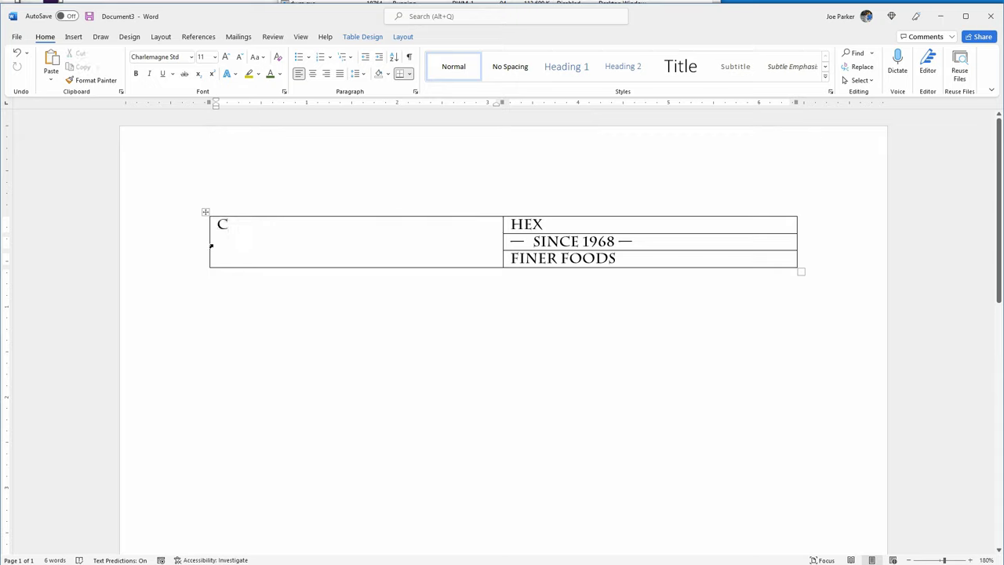
Right-align the C and drag the table's right border in to narrow the right column.
double_click(222, 225)
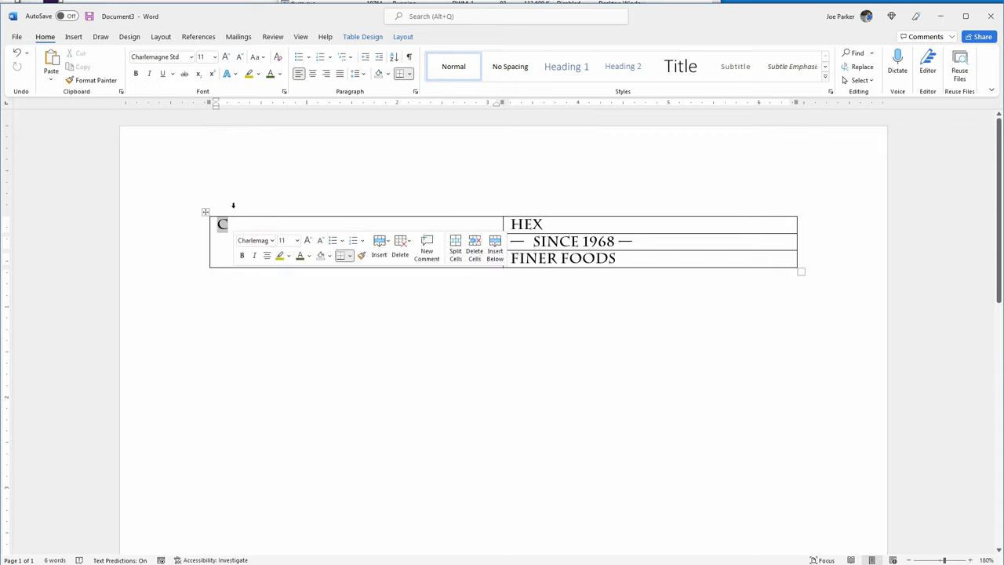
click(325, 73)
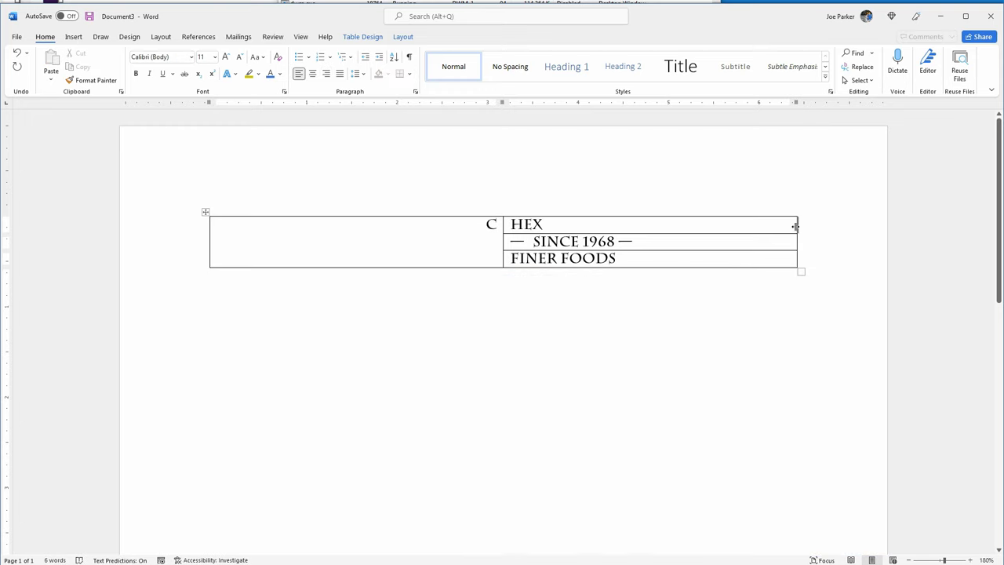
drag(797, 227, 627, 233)
Enlarge HEX to 36 pt with Increase Font Size.
double_click(517, 225)
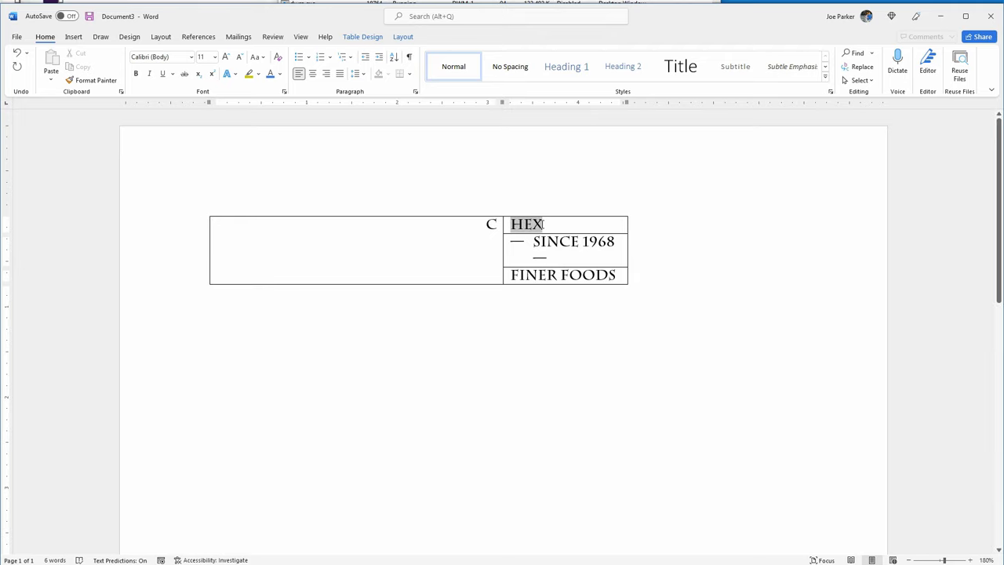
click(226, 58)
click(226, 58)
click(226, 57)
click(226, 57)
click(226, 57)
click(226, 57)
click(226, 57)
click(226, 58)
click(226, 58)
click(226, 57)
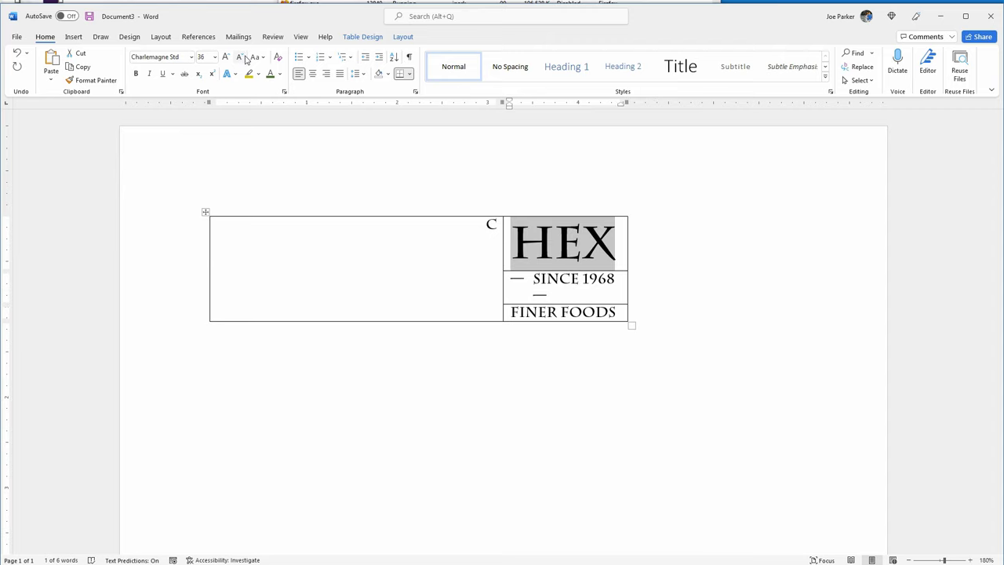
Select the SINCE 1968 text and its dash bullet in the middle-right cell.
click(535, 278)
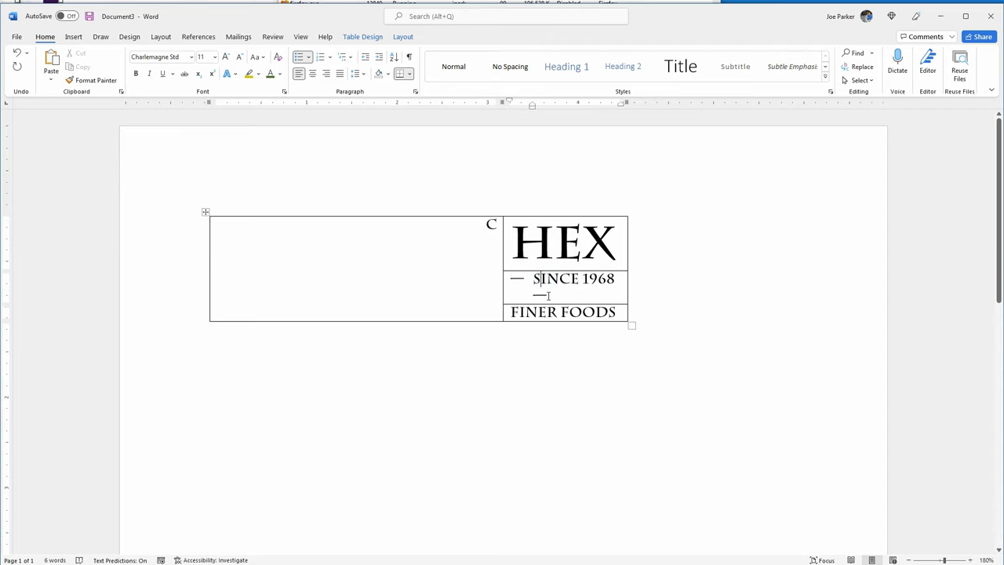
drag(550, 295, 505, 274)
click(515, 286)
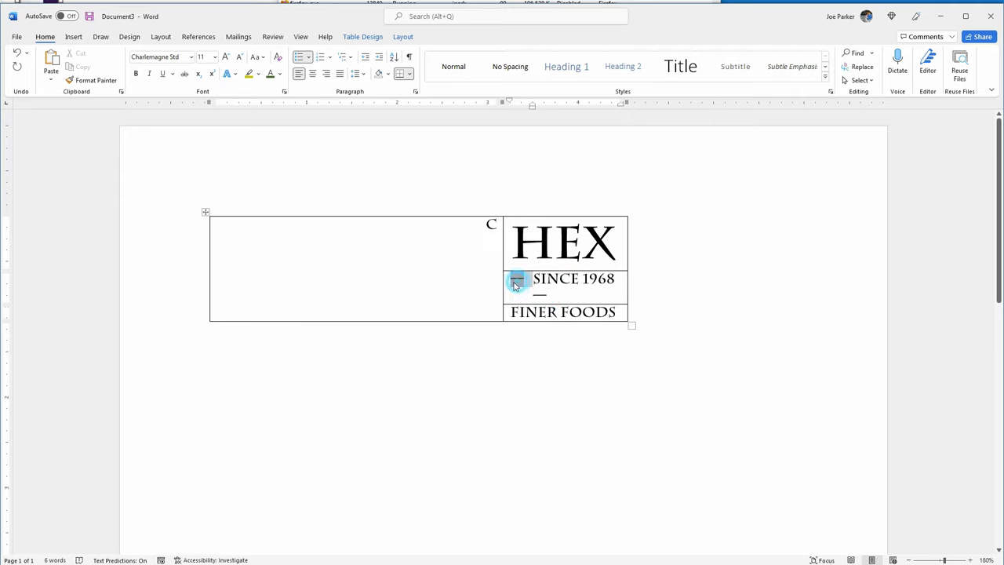
click(516, 287)
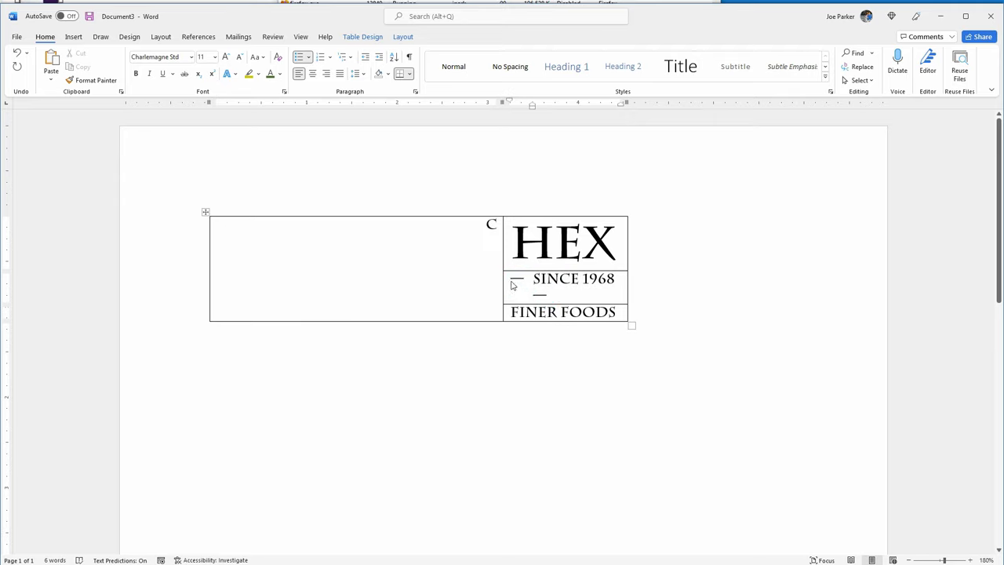
triple_click(532, 283)
click(533, 287)
key(shift+Left)
key(shift+Left)
key(shift+Left)
key(shift+Left)
key(shift+Left)
key(shift+Left)
key(shift+Left)
key(shift+Left)
key(shift+Left)
key(shift+Left)
key(shift+Left)
key(shift+Left)
key(shift+Up)
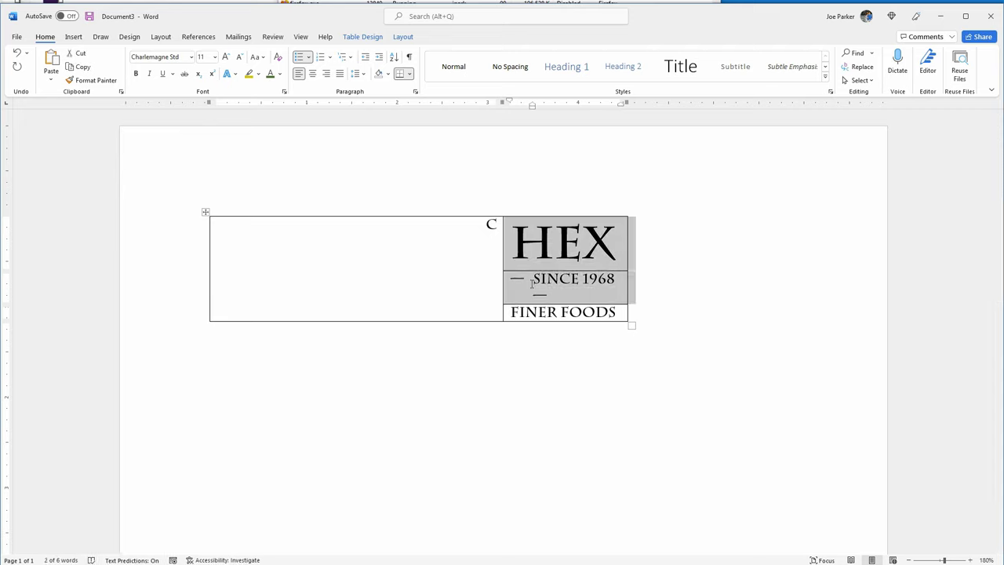
key(shift+Down)
key(shift+Up)
key(shift+Up)
key(shift+Down)
click(463, 236)
Try deleting the dash bullet before SINCE directly, then undo the deletion.
click(518, 281)
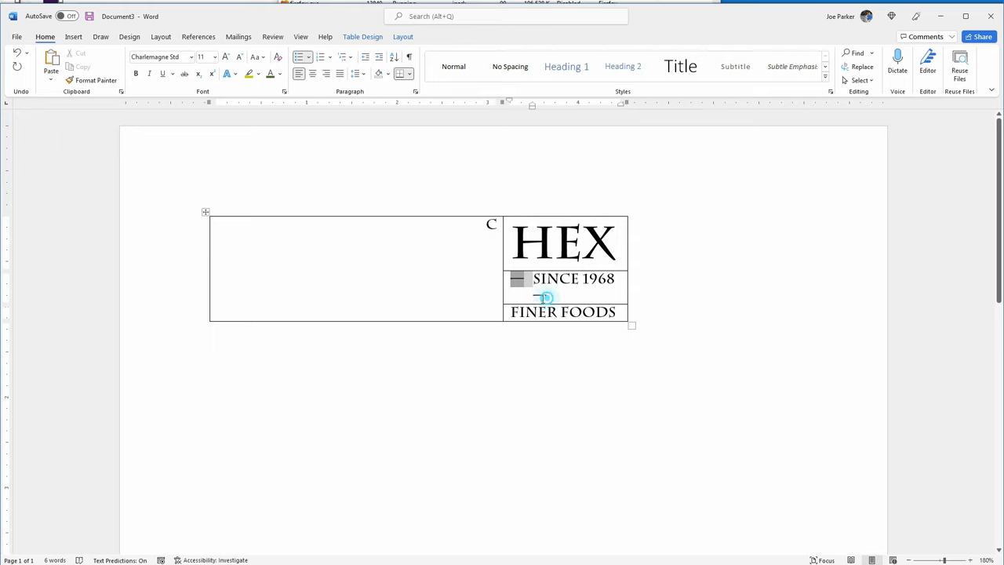
click(541, 296)
drag(525, 284, 519, 284)
click(527, 285)
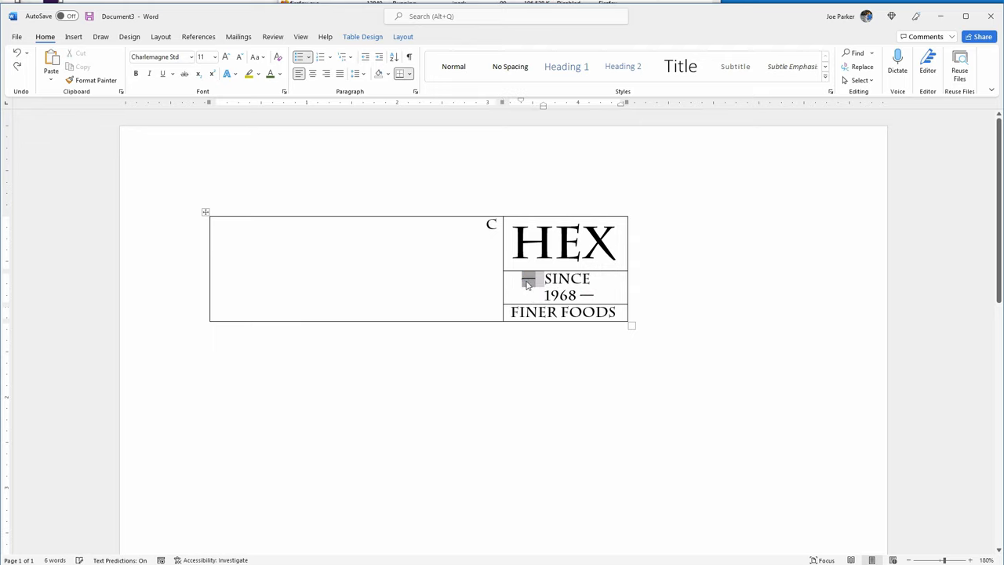
click(524, 284)
key(BackSpace)
key(ctrl+z)
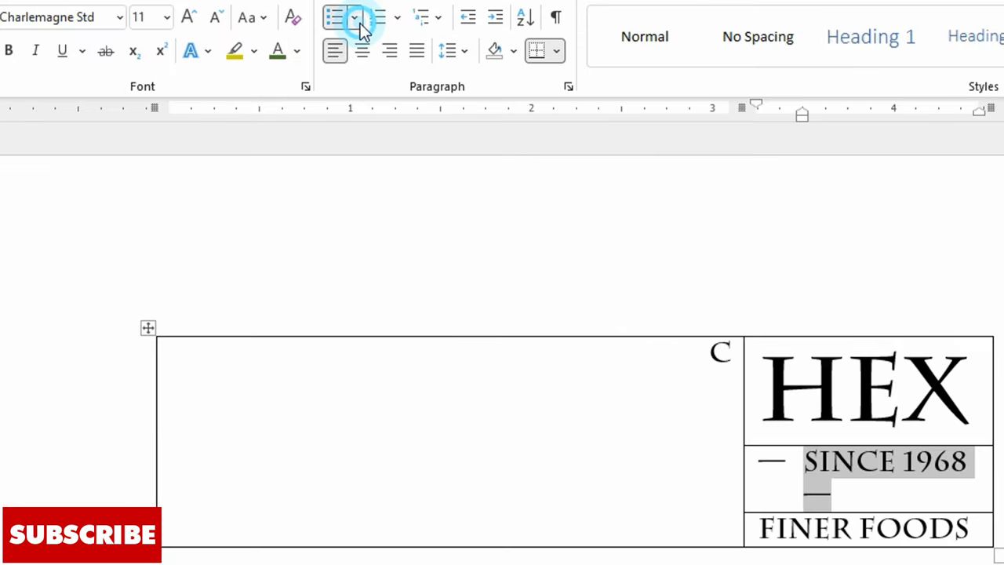
Set Bullets to None on the SINCE line and paste an em dash before SINCE.
click(358, 22)
click(355, 95)
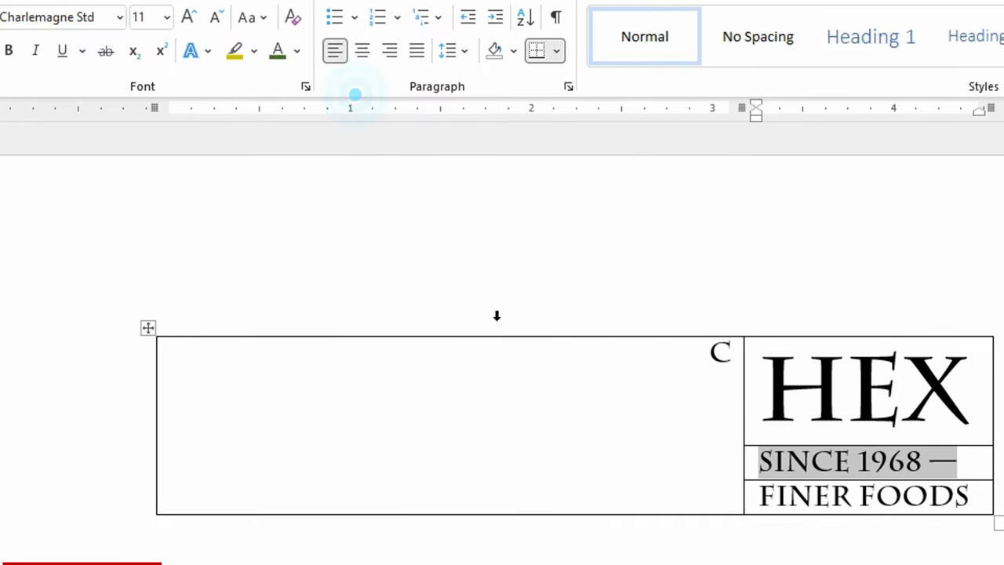
click(762, 460)
text(—)
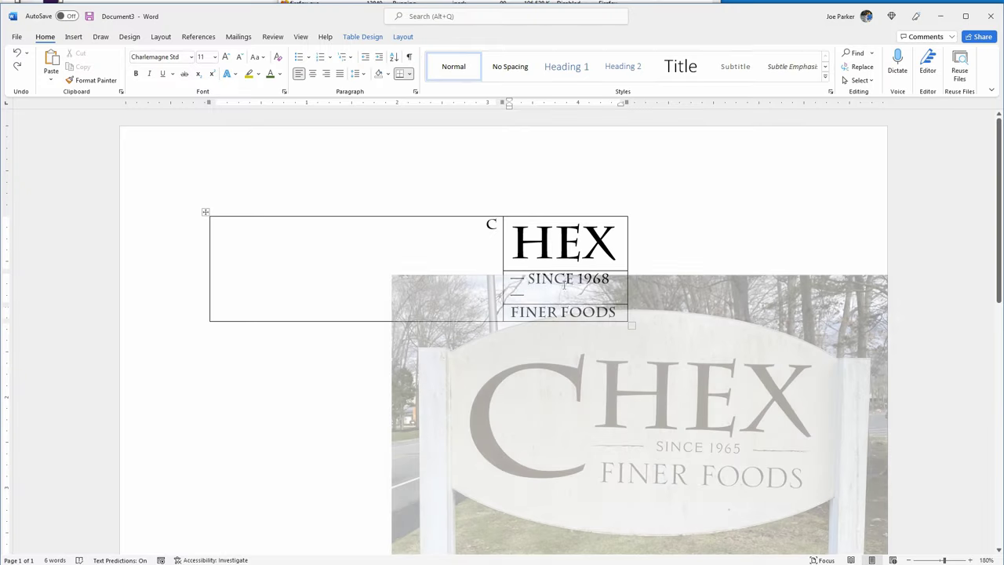
Shrink the SINCE row to size 10 and change the year 1968 to 1965.
drag(626, 283, 489, 271)
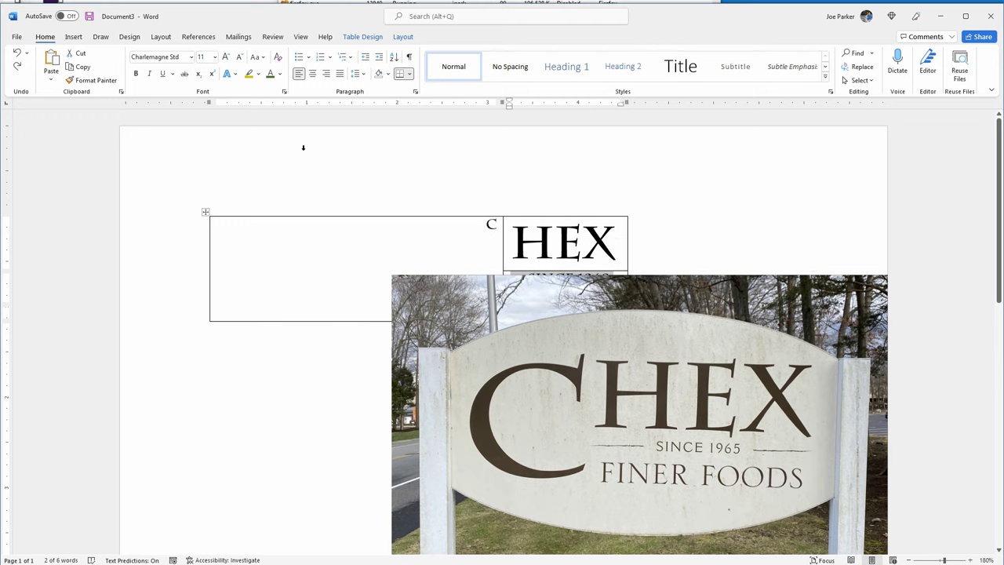
click(240, 58)
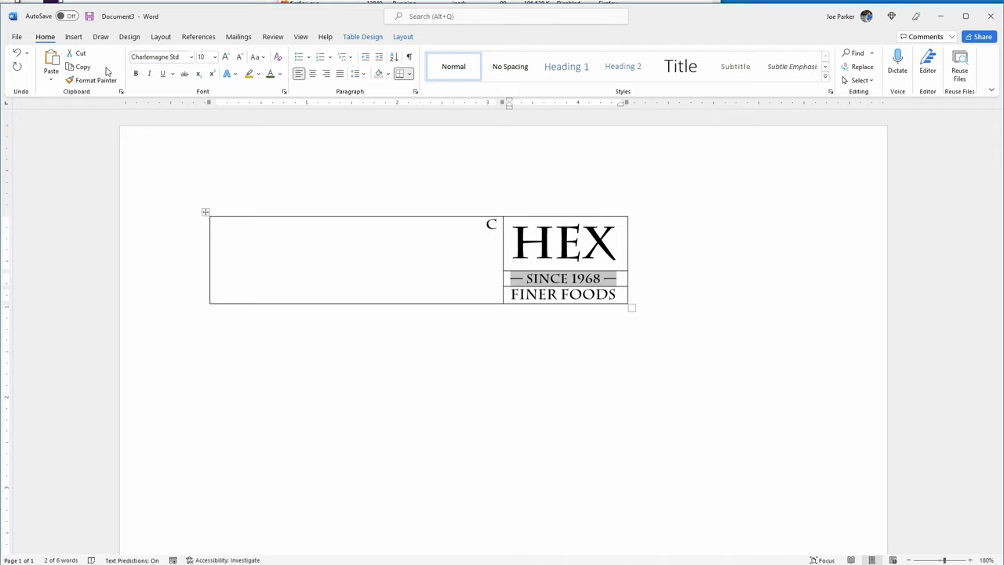
click(598, 282)
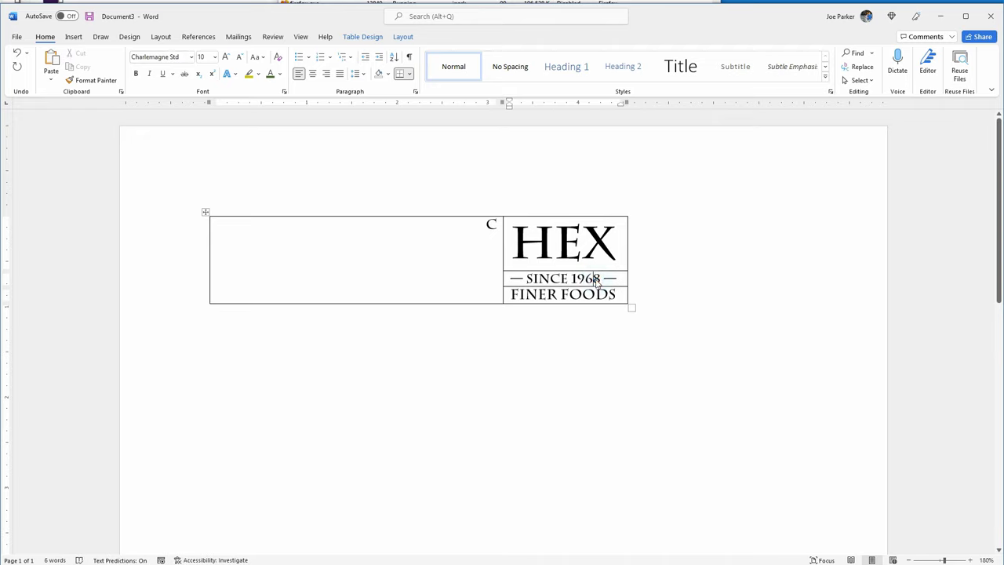
click(599, 283)
double_click(596, 279)
text(1965)
Set the whole — SINCE 1965 — line in the AmeriGarmnd BT font.
drag(511, 279, 619, 280)
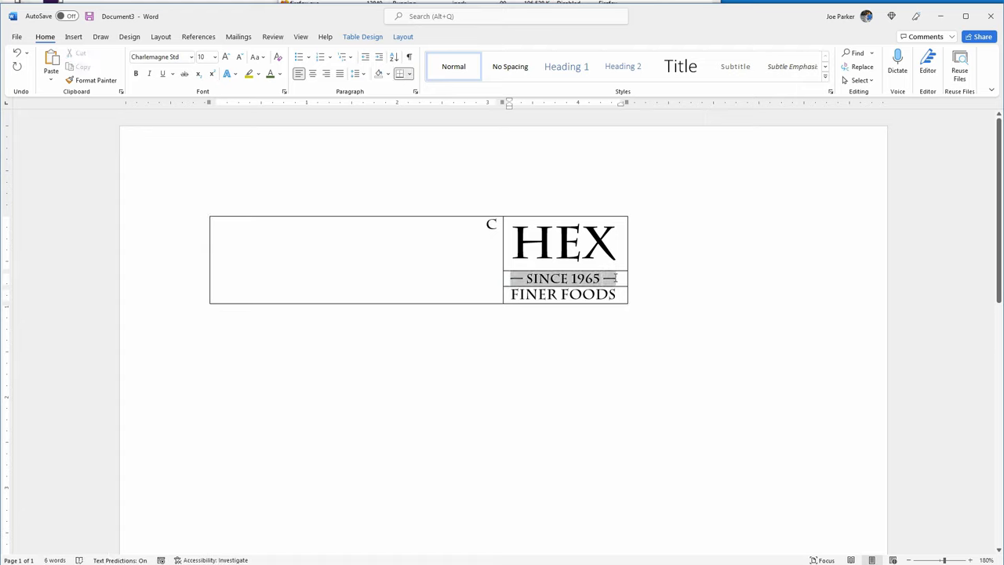
click(191, 58)
click(192, 60)
click(191, 57)
scroll(171, 353, down, 9)
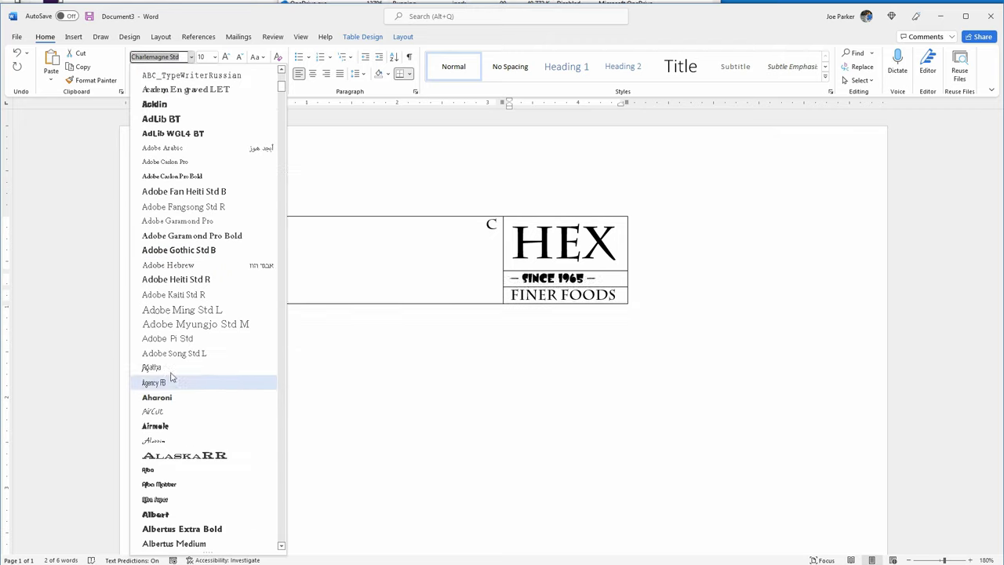
scroll(165, 415, down, 2)
scroll(165, 377, down, 4)
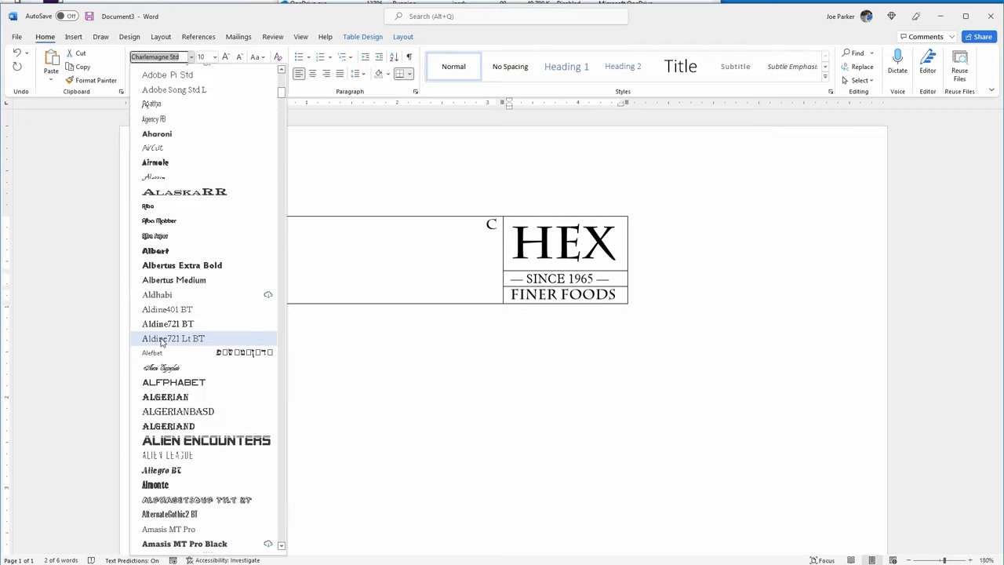
scroll(164, 345, down, 8)
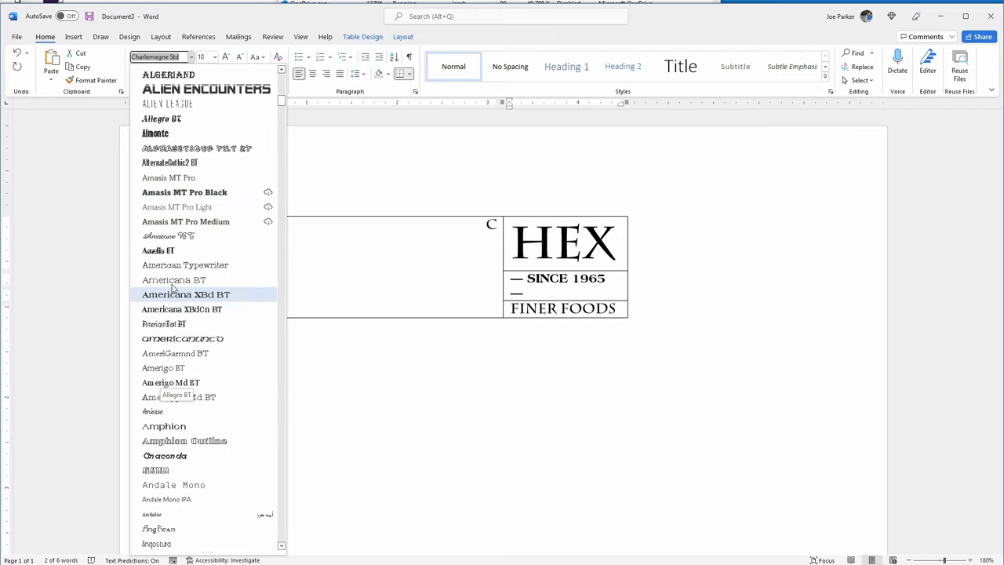
click(190, 354)
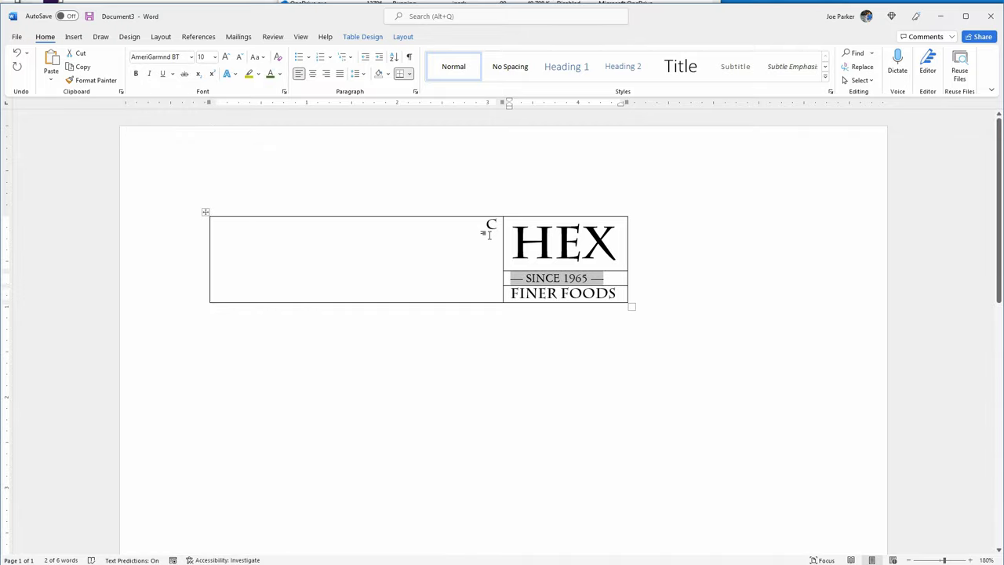
Centre the SINCE 1965 line and reduce it to size 7.
click(314, 74)
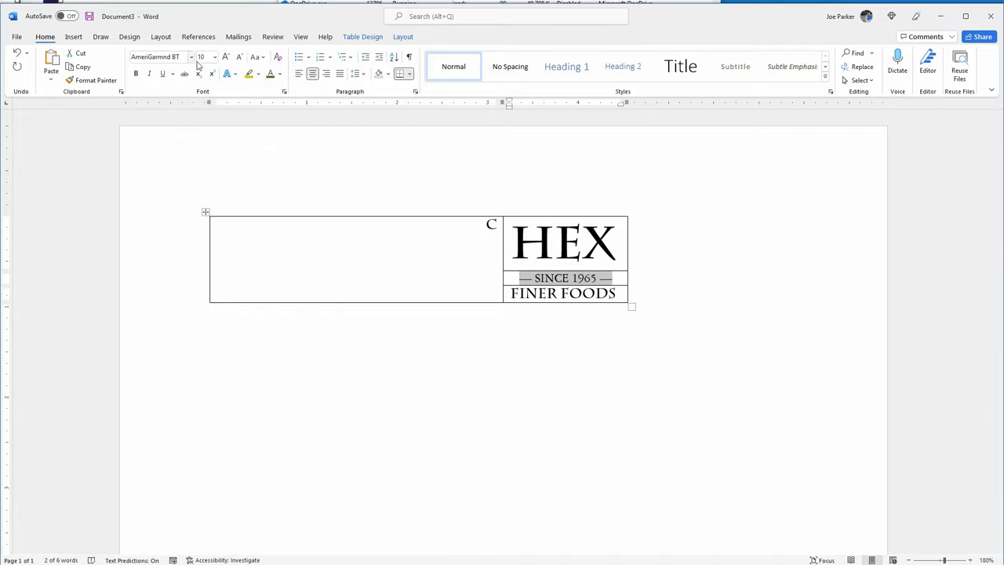
click(240, 59)
click(239, 59)
click(239, 59)
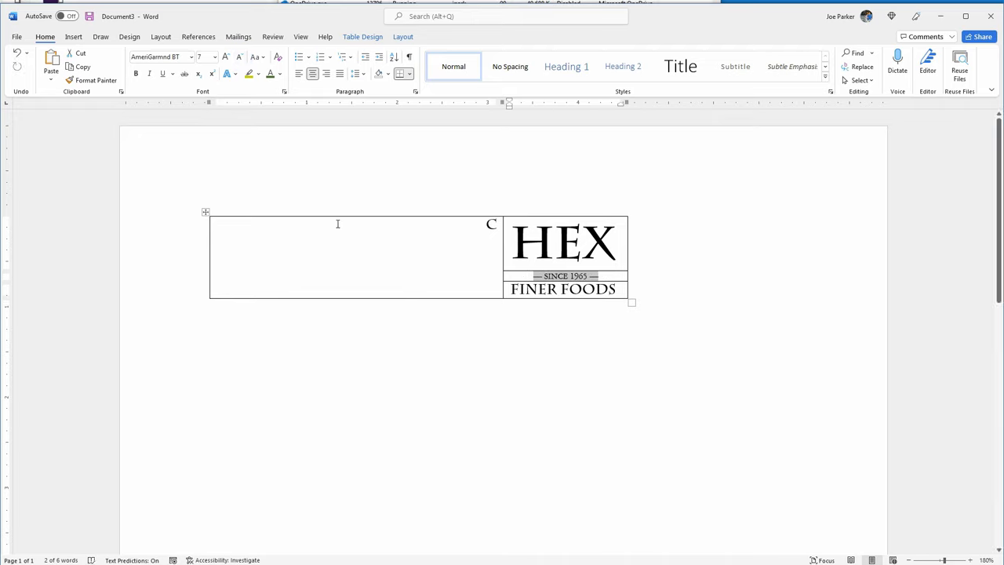
drag(463, 225, 498, 225)
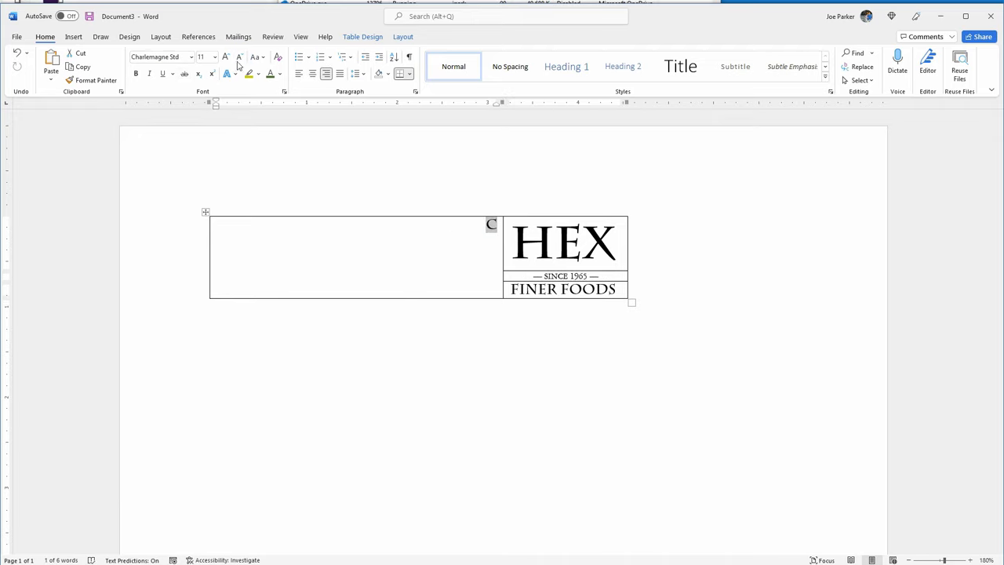
Enlarge the letter C to 72 pt with six Grow Font steps.
click(225, 58)
click(226, 58)
click(225, 58)
click(225, 58)
click(226, 58)
click(225, 58)
click(225, 58)
click(225, 58)
click(226, 58)
click(225, 58)
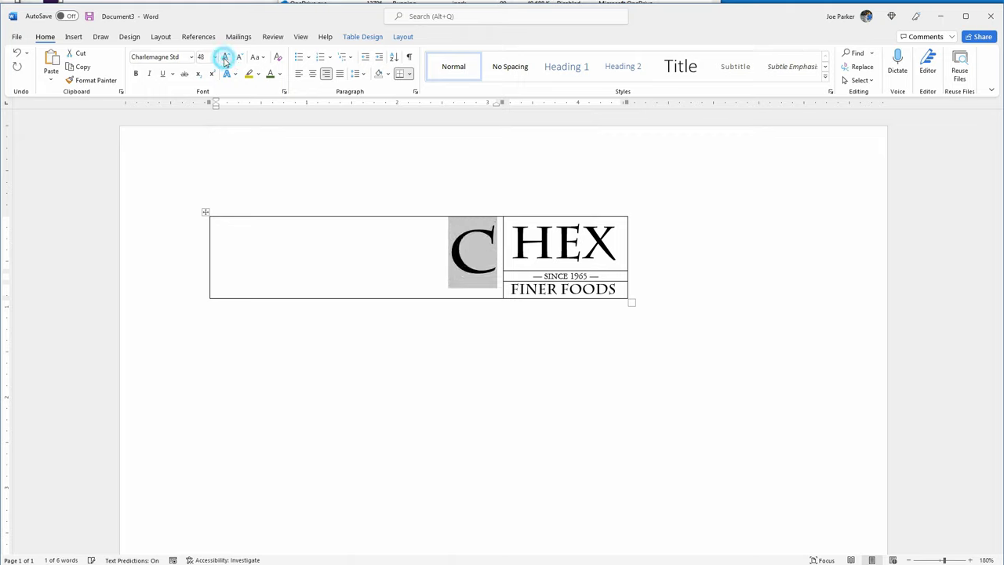
click(225, 58)
click(225, 58)
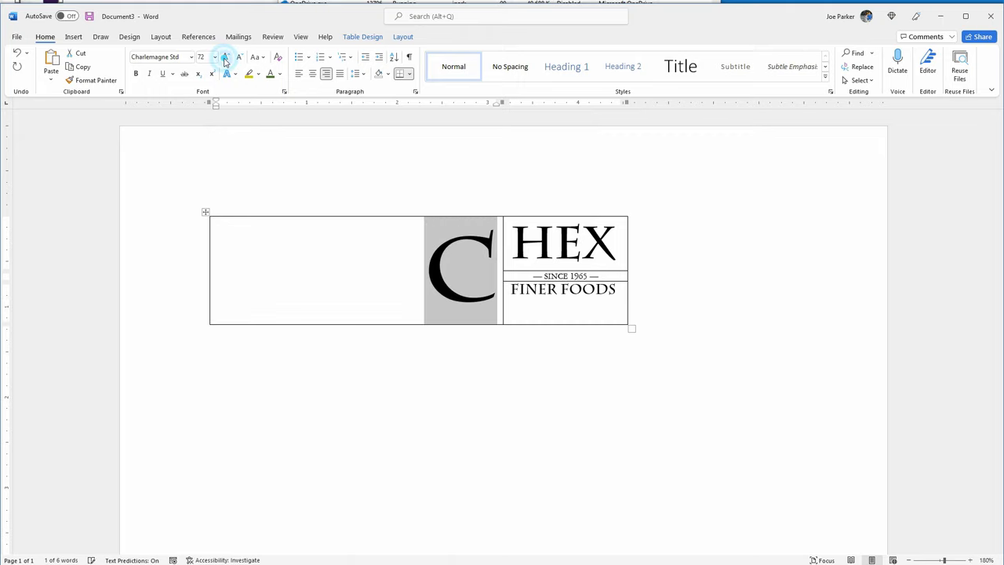
Give the HEX cell its own margins with the top margin set to 0.
drag(514, 243, 582, 239)
right_click(581, 240)
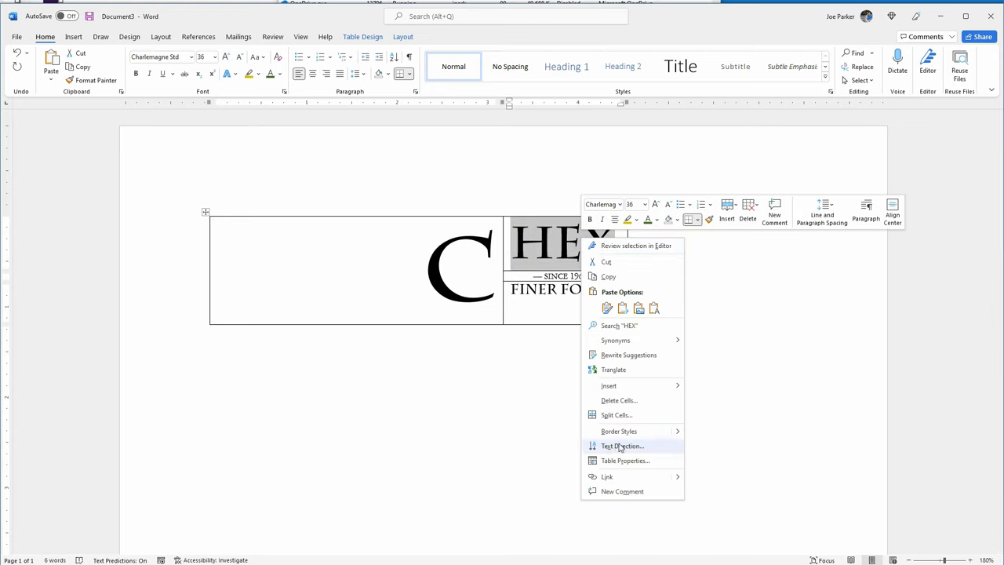
click(623, 460)
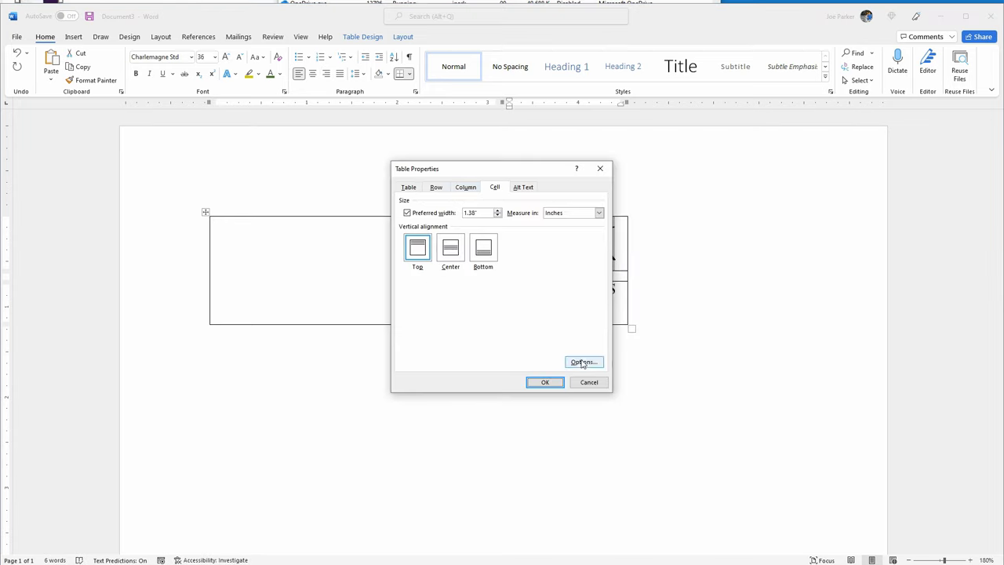
click(584, 362)
click(448, 248)
key(Tab)
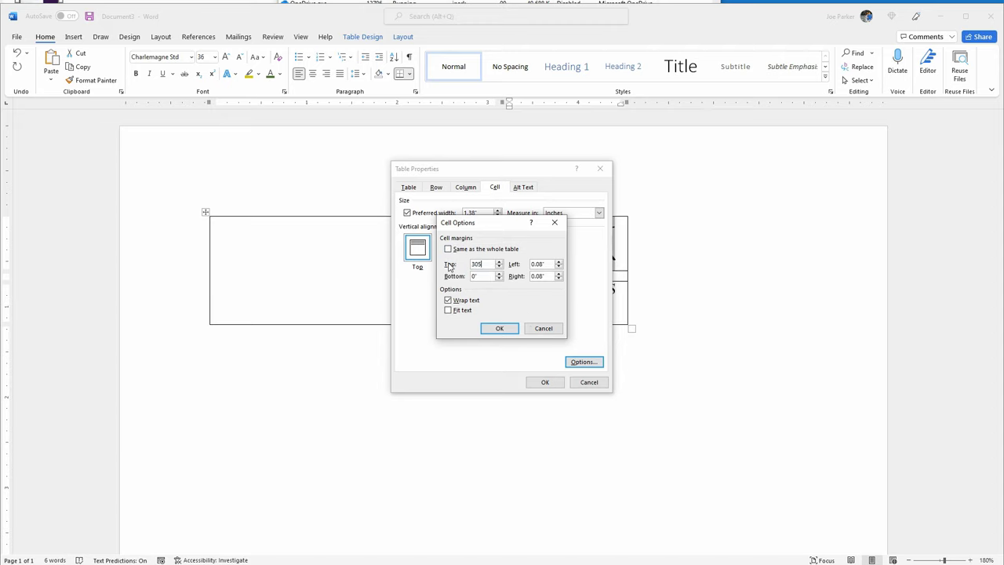
text(0)
key(Return)
drag(477, 168, 737, 186)
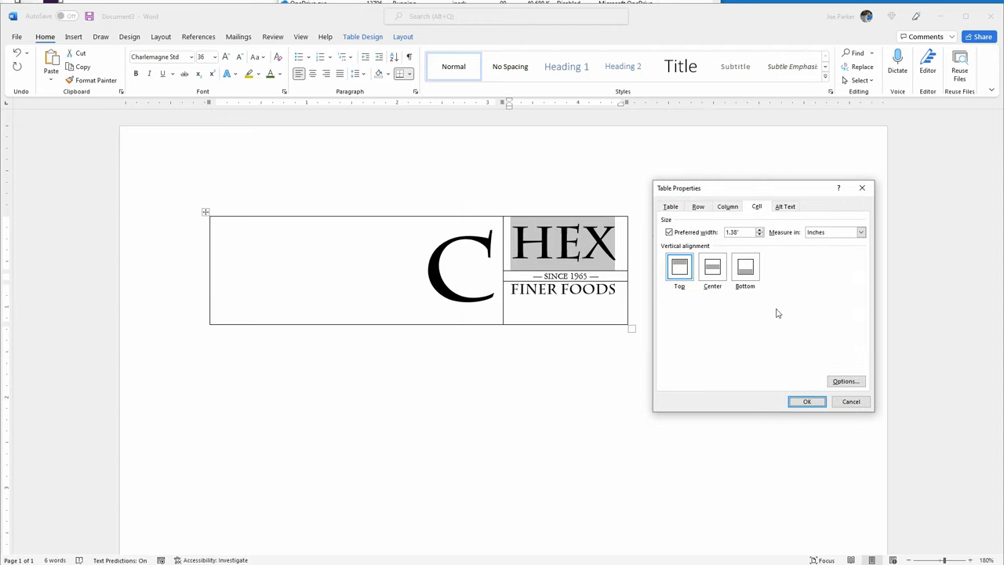
click(806, 399)
Open the C cell's Table Properties, close them unchanged, and reselect HEX.
click(430, 285)
right_click(440, 261)
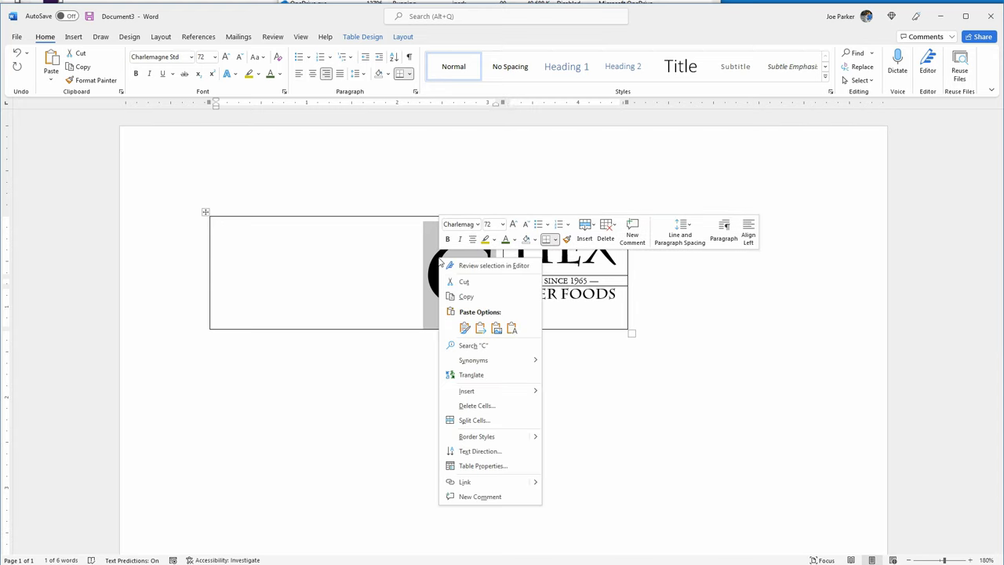
click(483, 465)
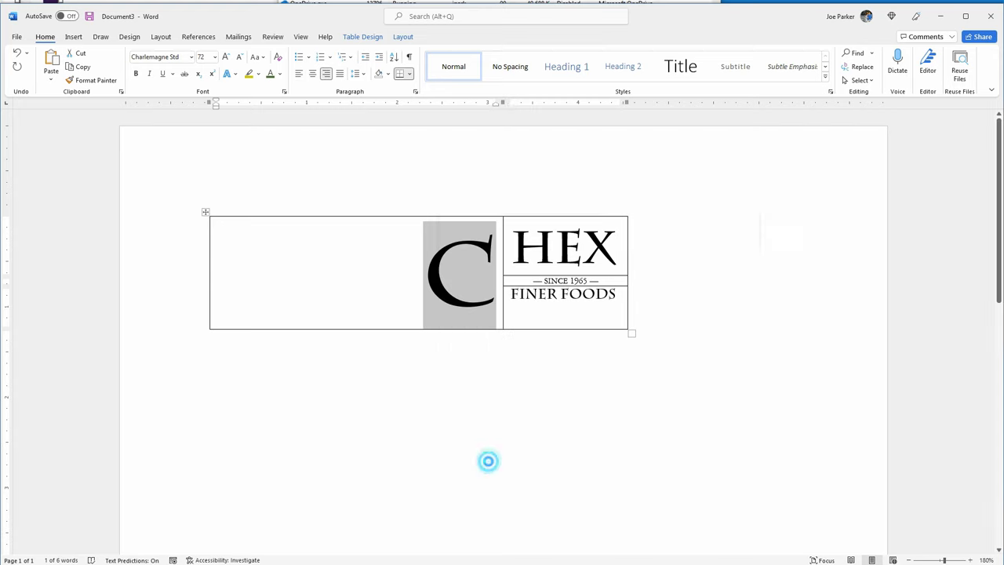
click(544, 382)
drag(518, 250, 611, 249)
right_click(554, 238)
Align HEX to the bottom of its cell and check against the reference photo.
click(573, 458)
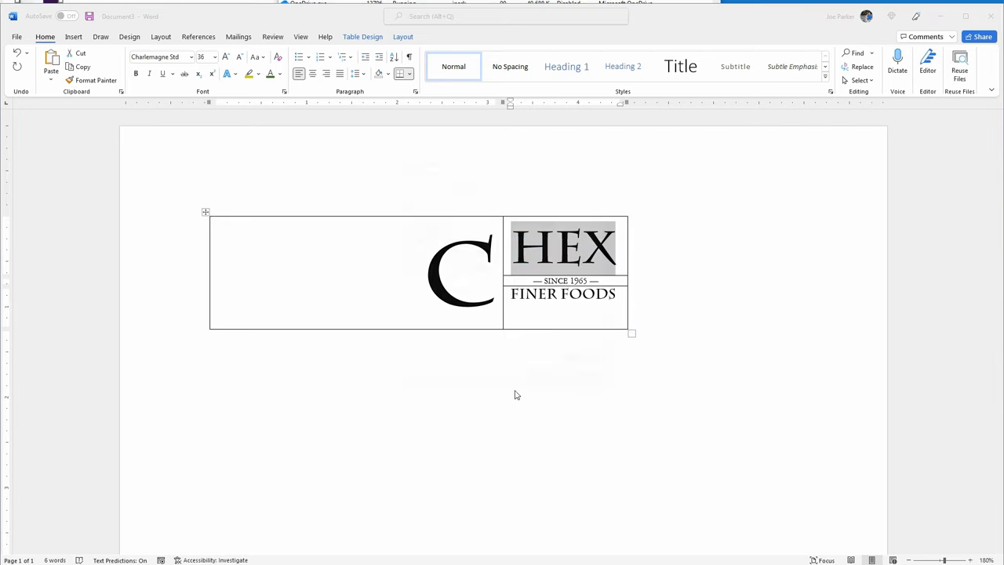
click(483, 248)
click(544, 383)
key(alt+Tab)
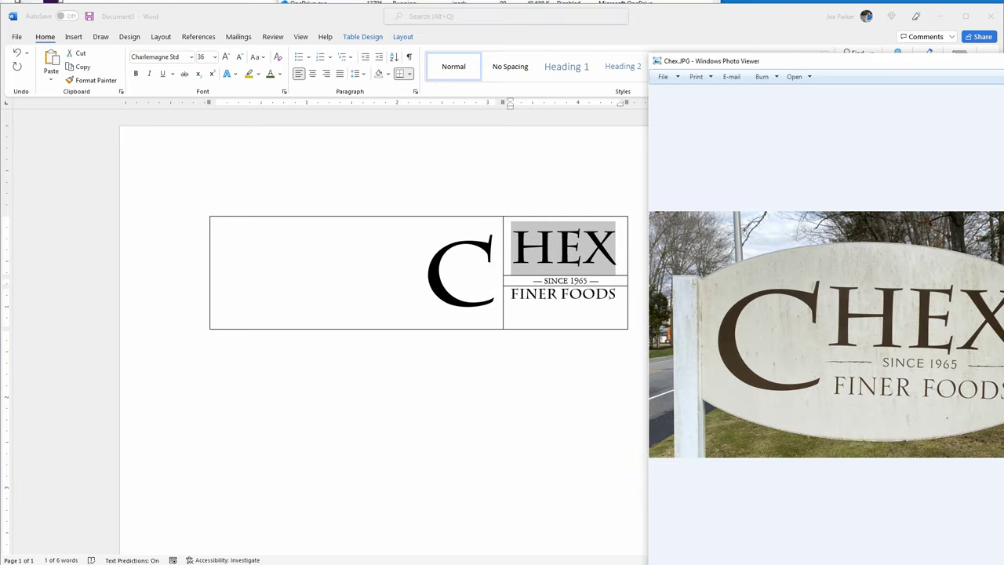
key(alt+Tab)
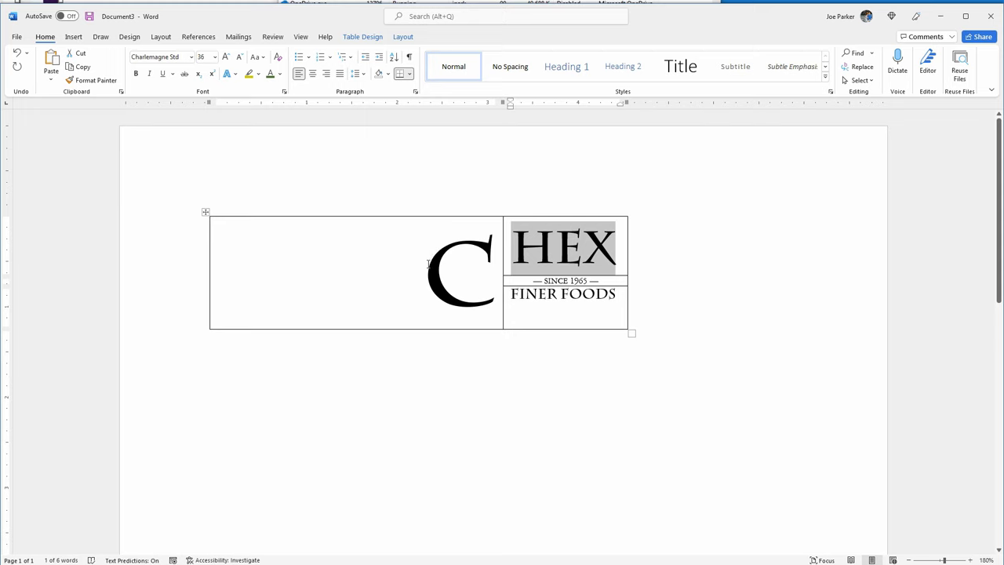
Lower the C cell's right margin to 0.07" and compare with the reference photo.
double_click(428, 264)
right_click(466, 271)
click(499, 478)
click(583, 362)
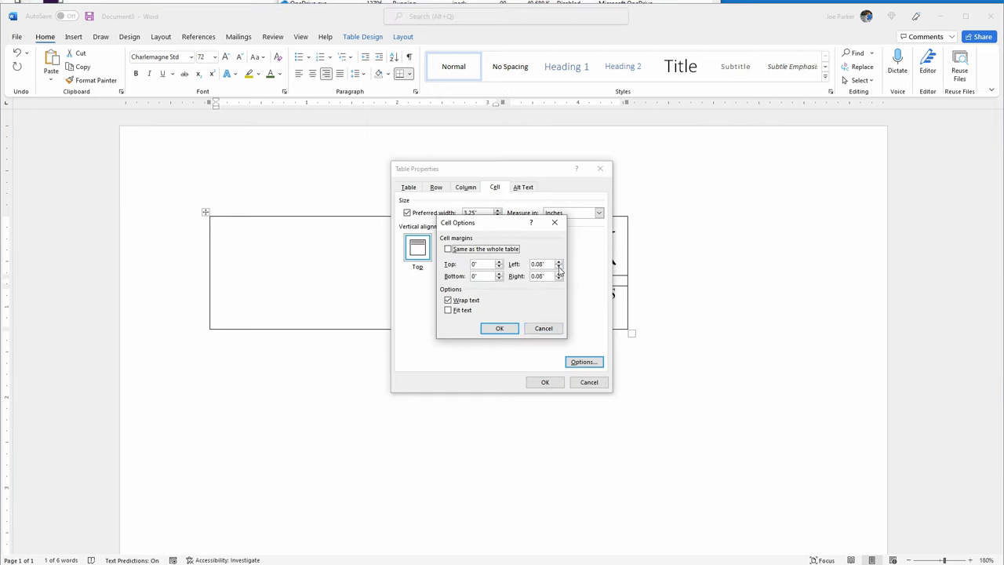
click(558, 279)
click(558, 280)
click(499, 328)
click(544, 382)
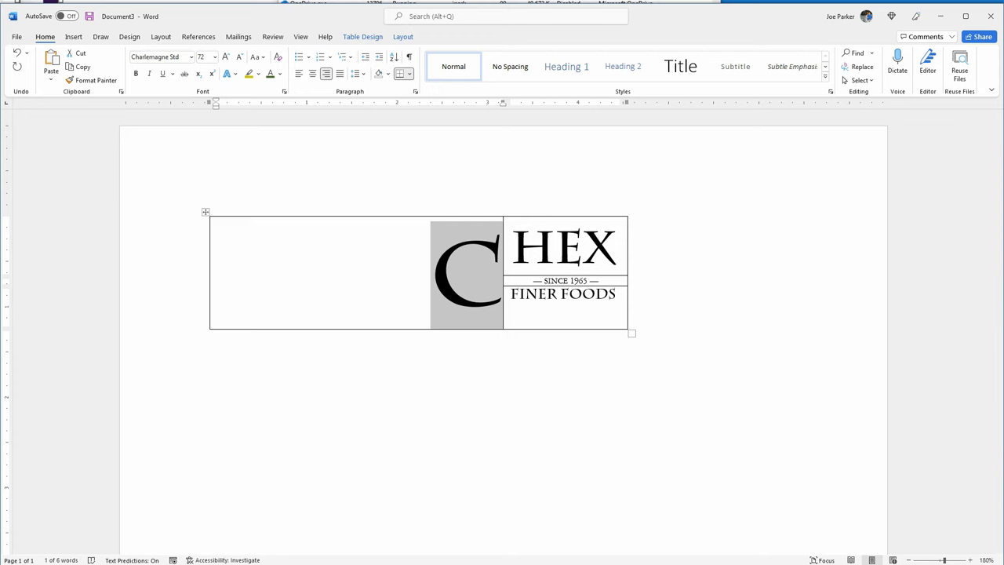
key(alt+Tab)
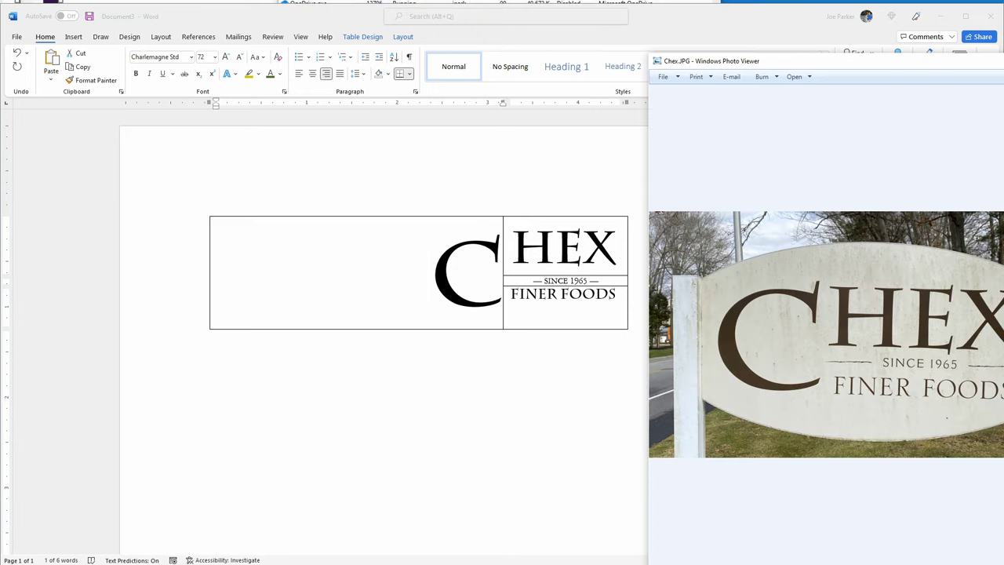
key(alt+Tab)
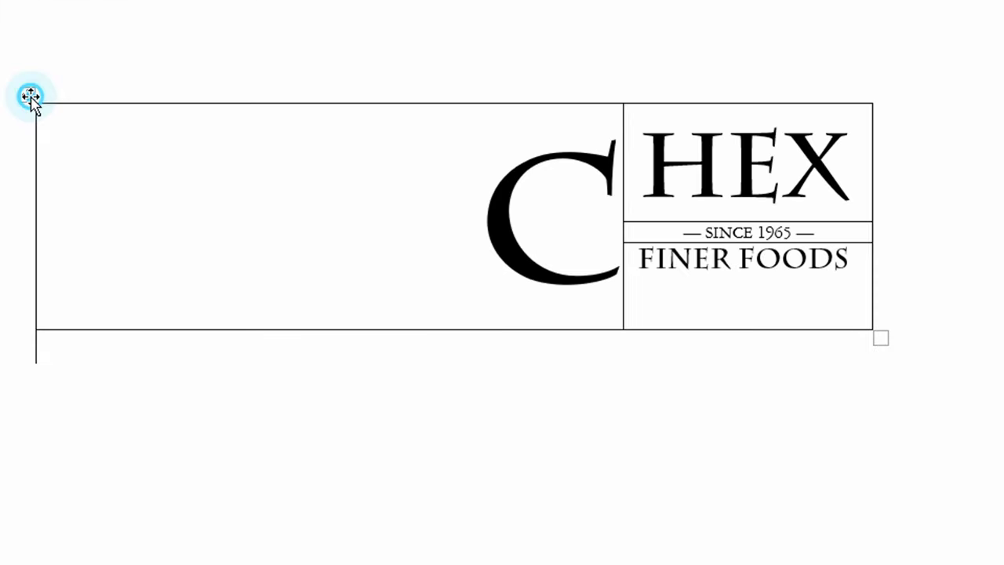
Turn off the inside vertical and horizontal borders of the whole sign table.
click(205, 212)
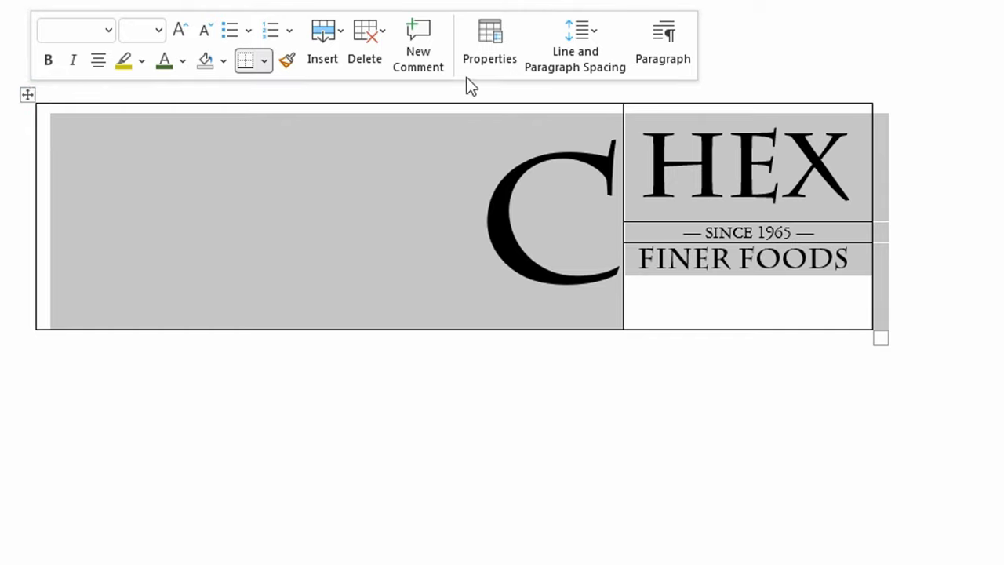
click(265, 61)
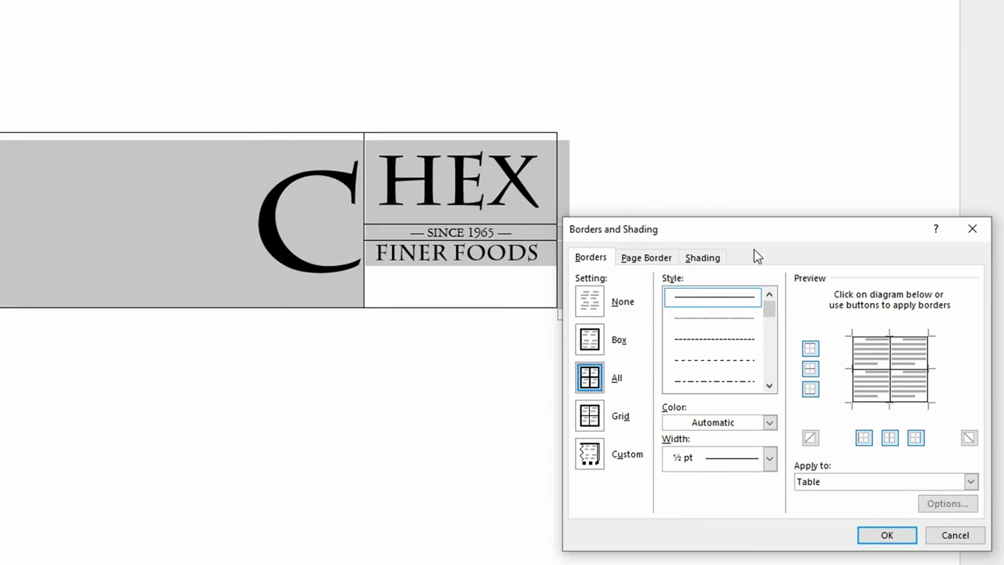
click(890, 361)
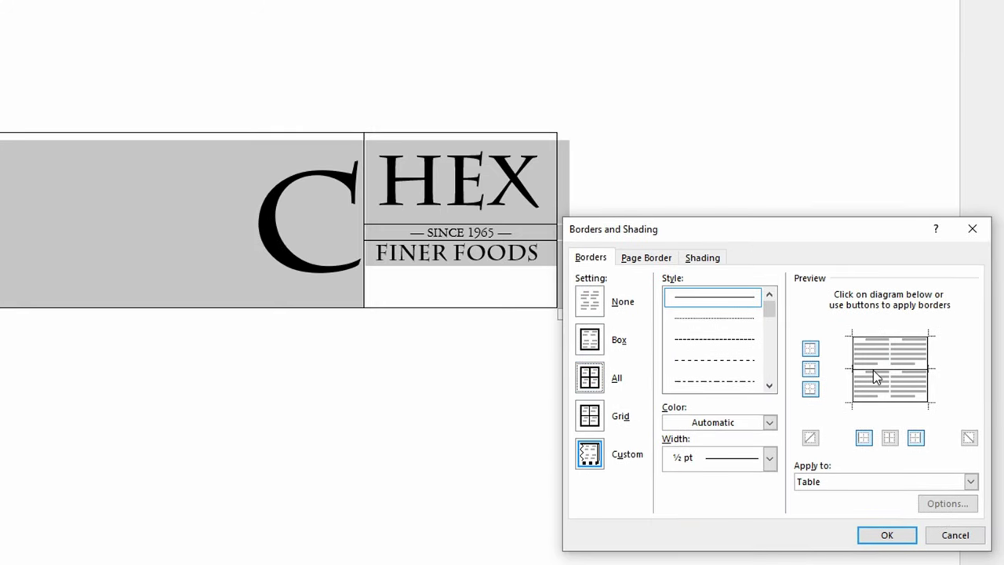
click(873, 369)
click(887, 535)
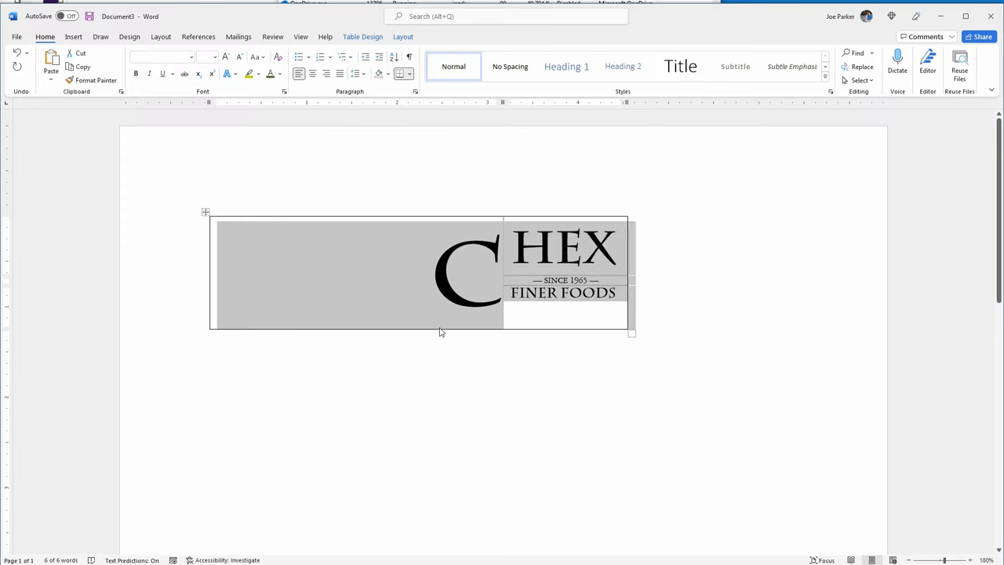
click(440, 333)
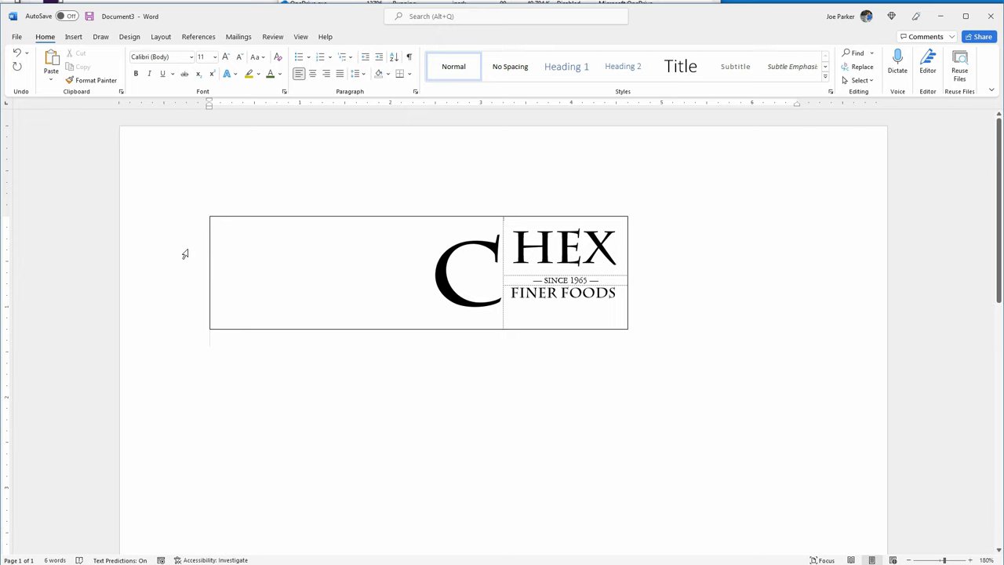
Open the File > Print preview of the sign and zoom it to 240%.
click(16, 37)
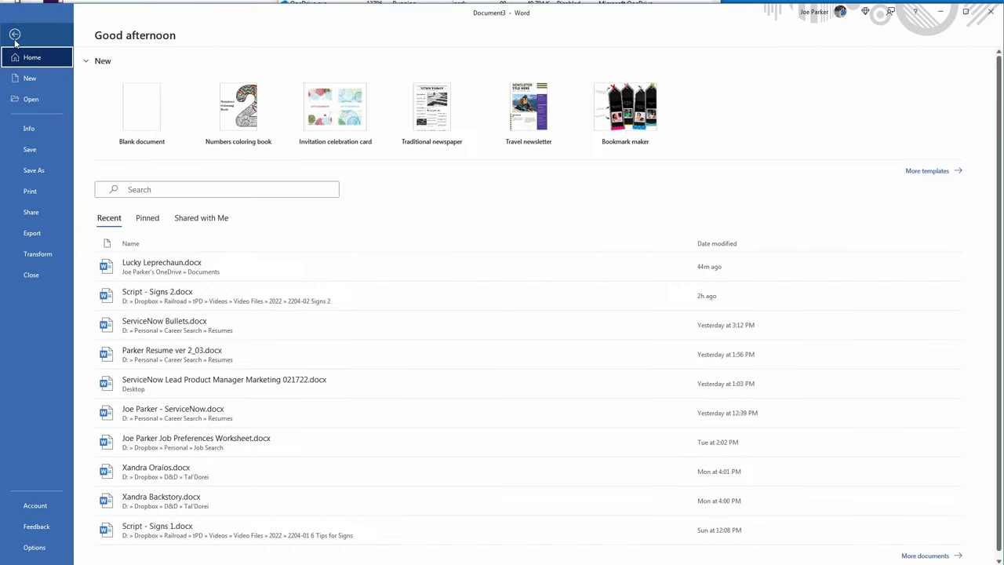
click(46, 193)
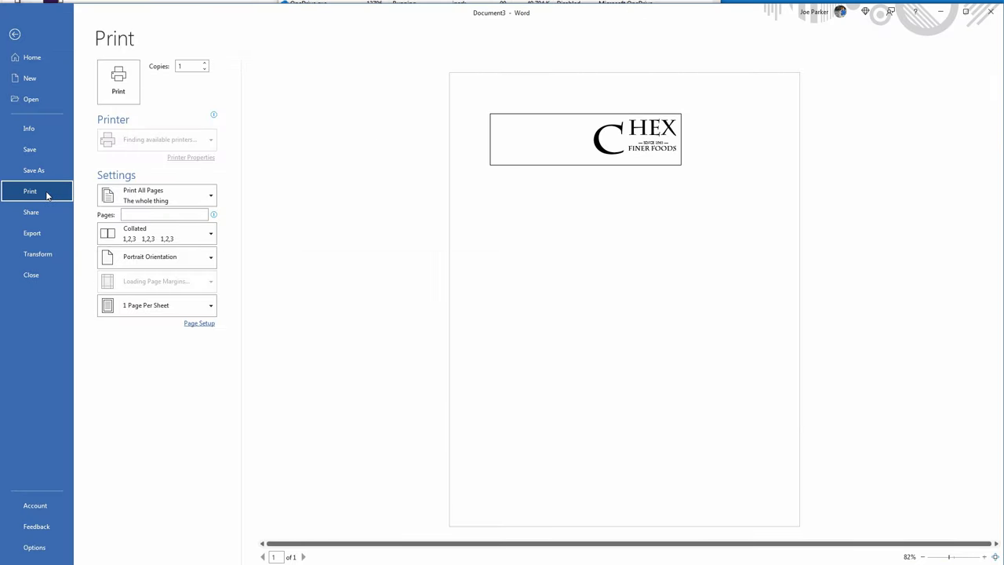
click(985, 559)
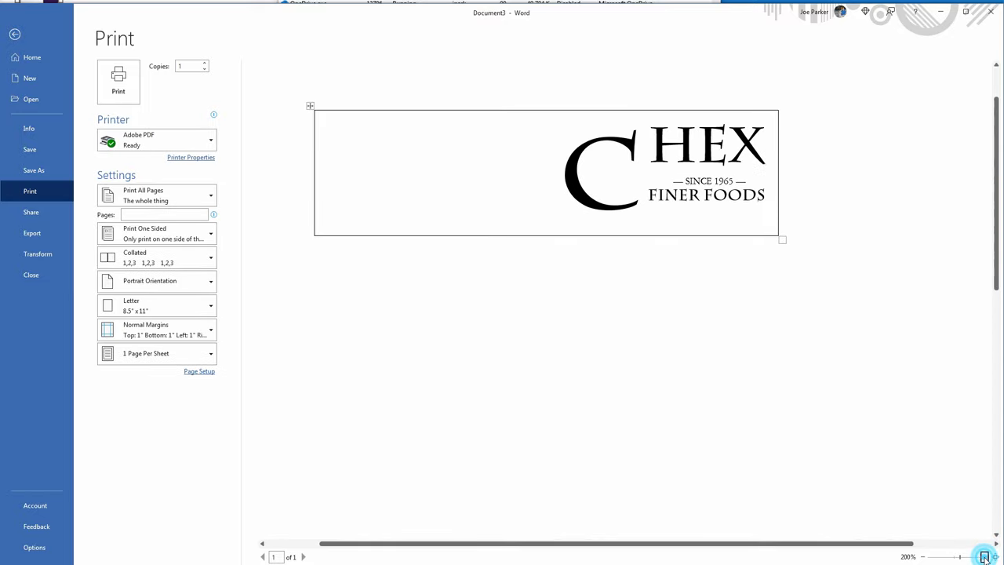
click(985, 559)
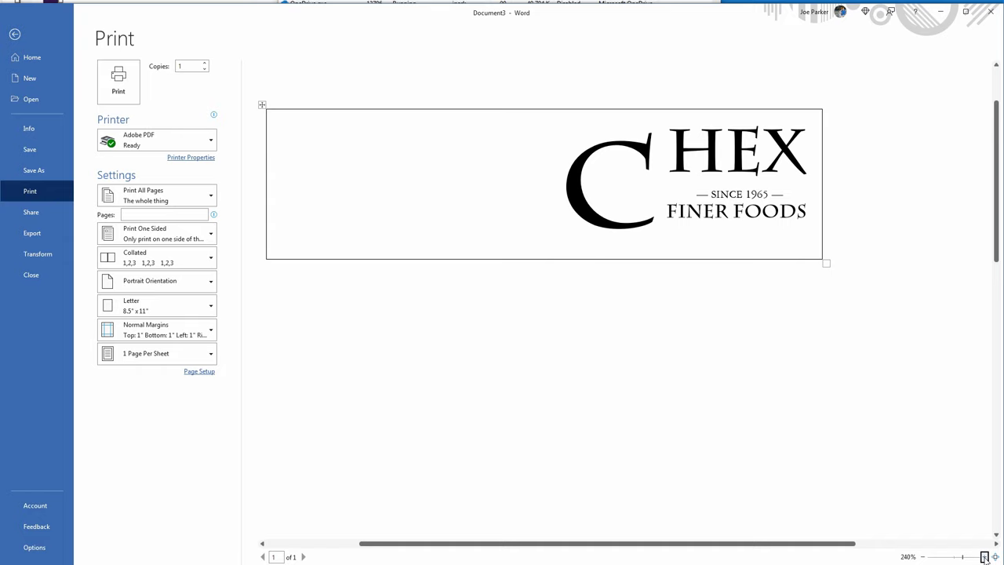